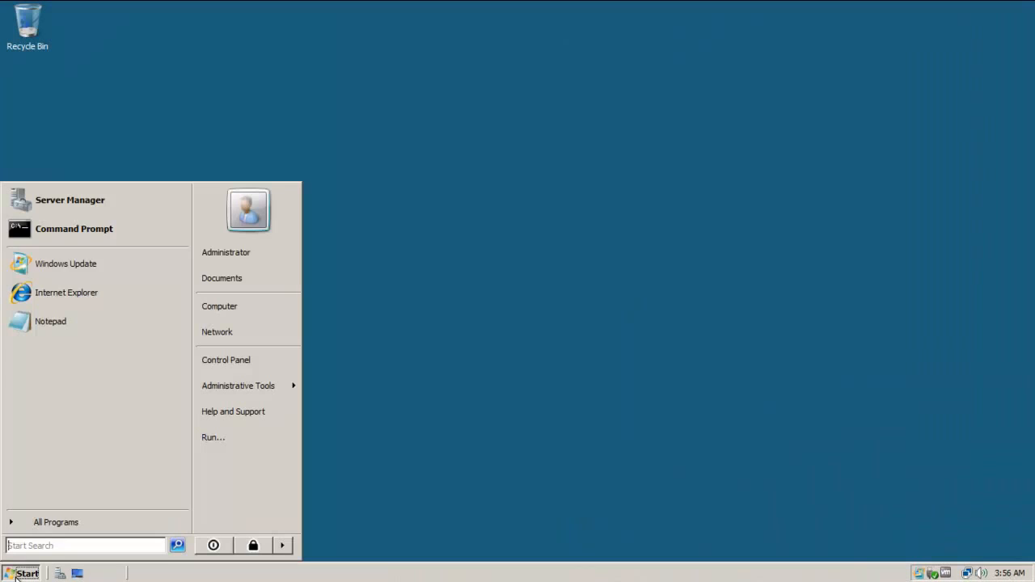
Launch Server Manager and show the Roles summary: AD Domain Services and DNS Server installed.
left_click(98, 202)
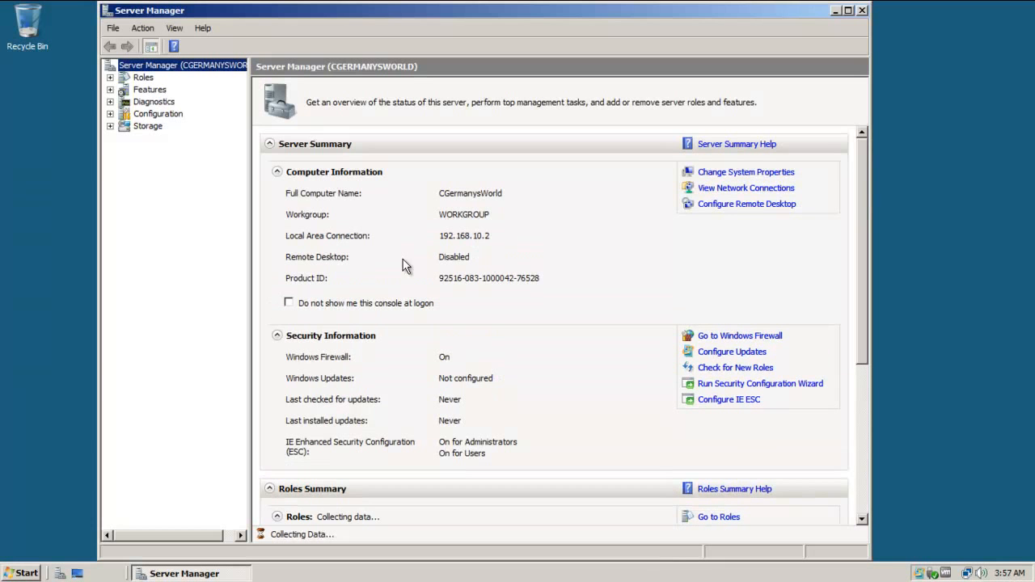
left_click(134, 78)
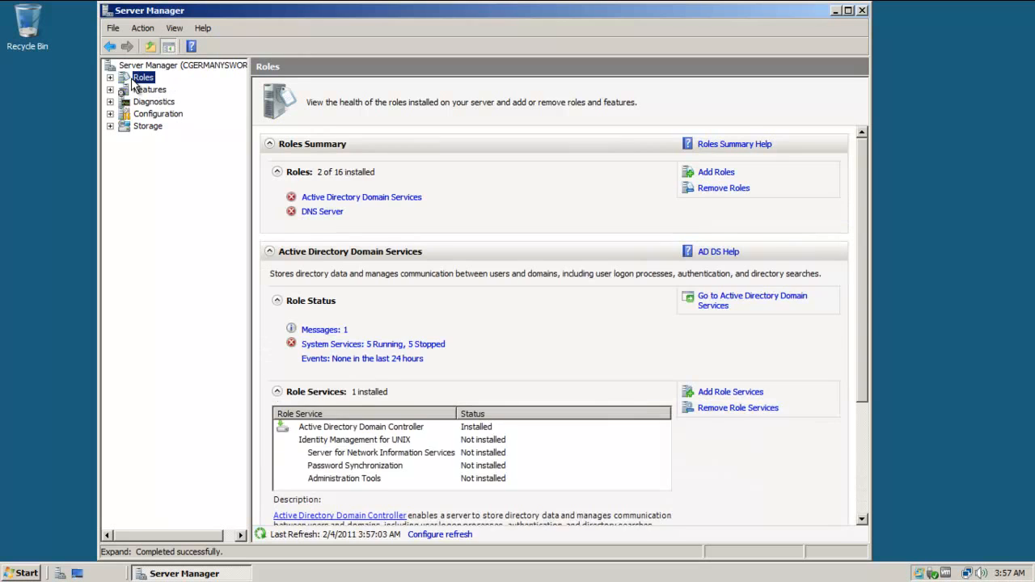
In the Add Roles Wizard, check Web Server (IIS) and accept its required Process Activation features.
left_click(717, 173)
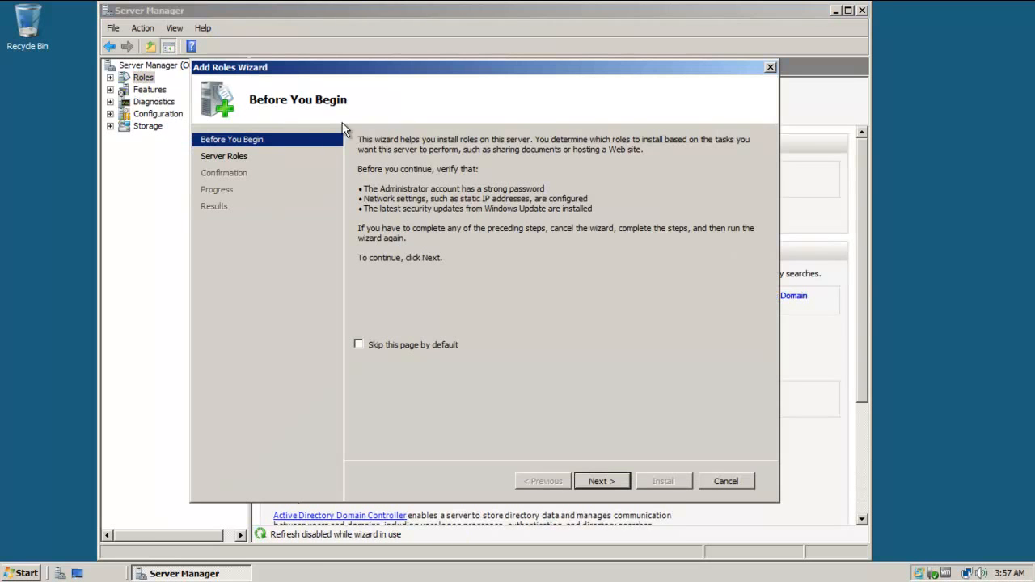
left_click(230, 159)
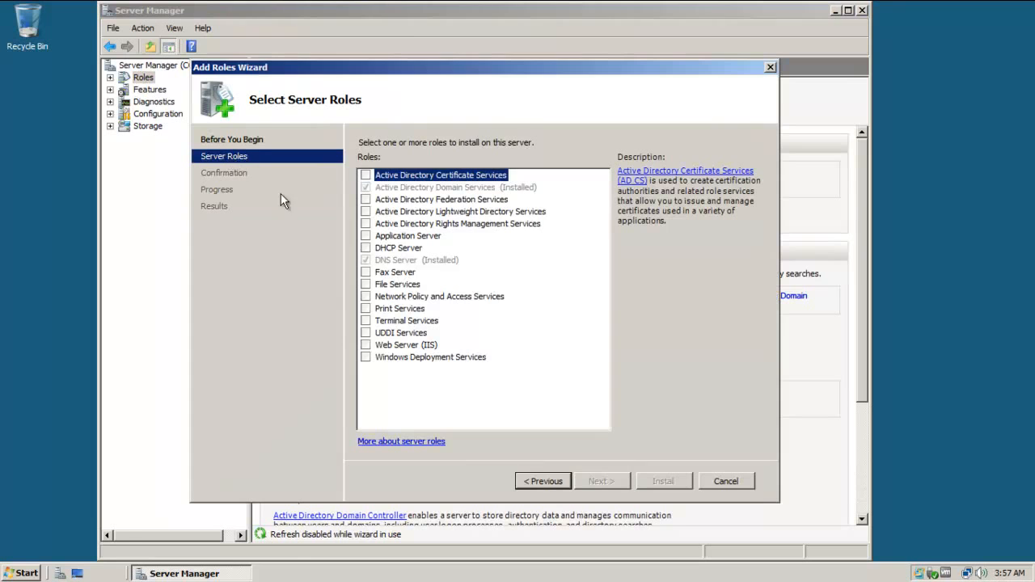
left_click(366, 346)
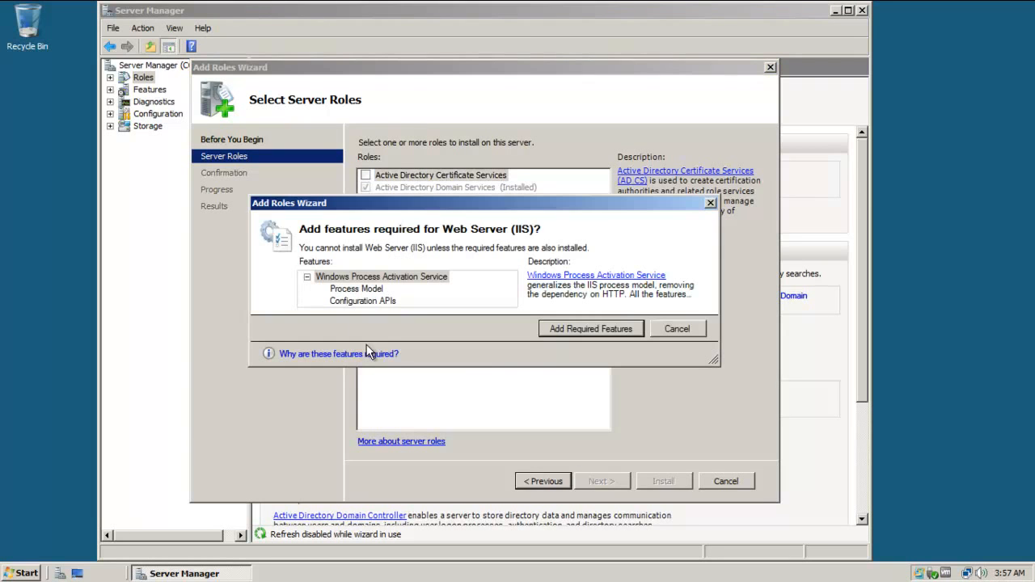
left_click(579, 328)
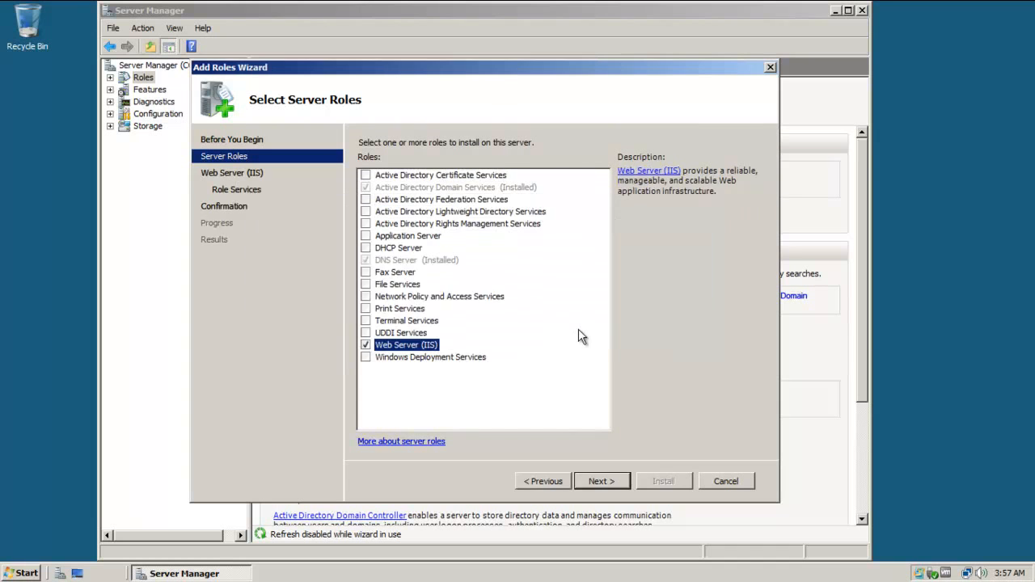
left_click(598, 481)
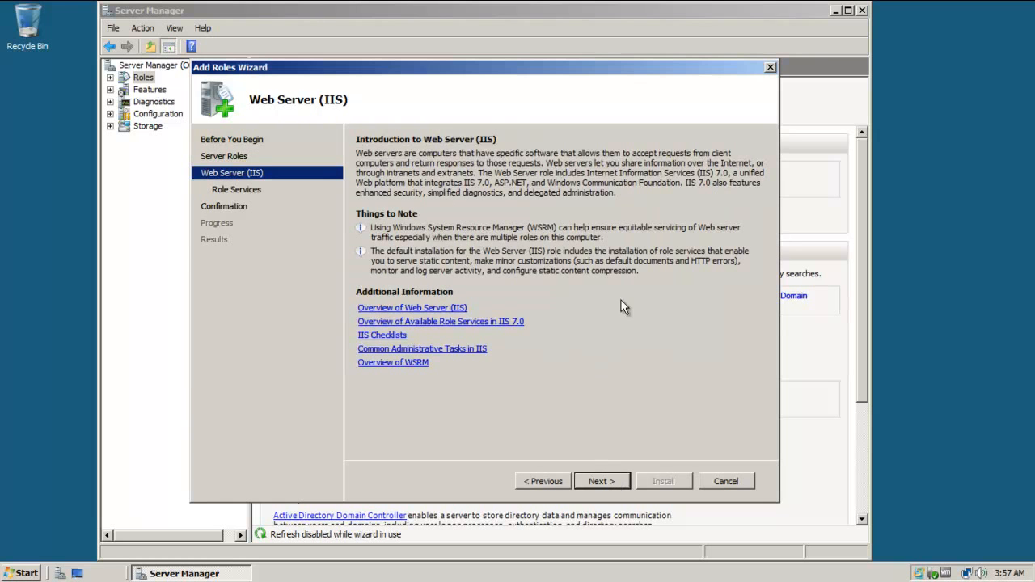
Tick Basic, Windows and Digest Authentication under the Security role services.
left_click(242, 193)
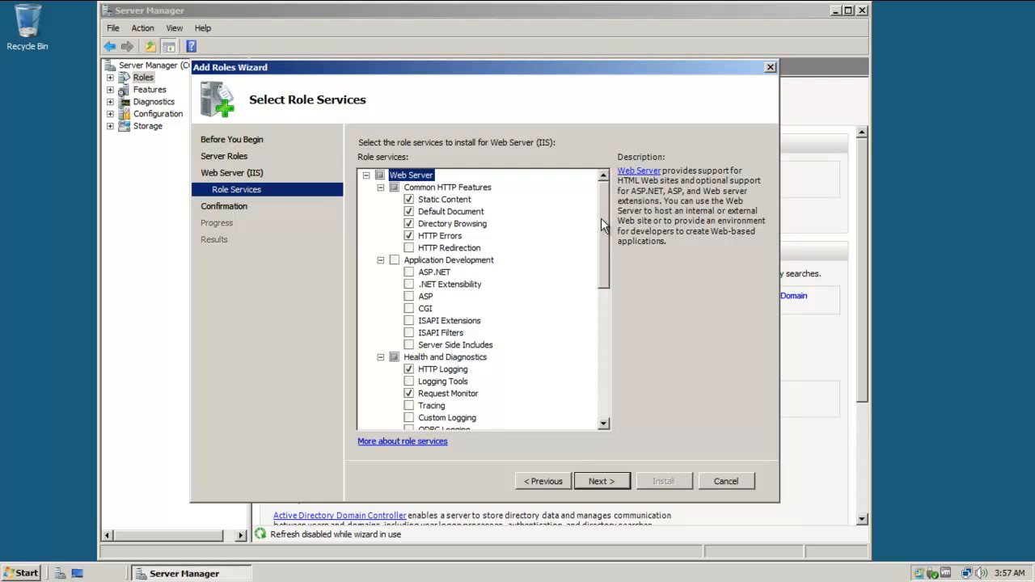
left_click_drag(601, 218, 606, 292)
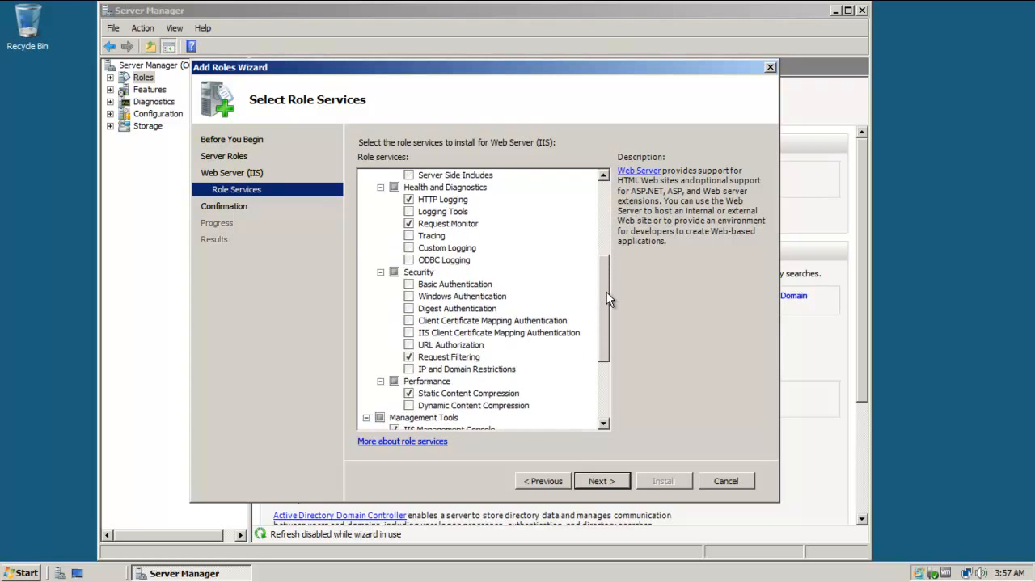
left_click(409, 285)
left_click(409, 297)
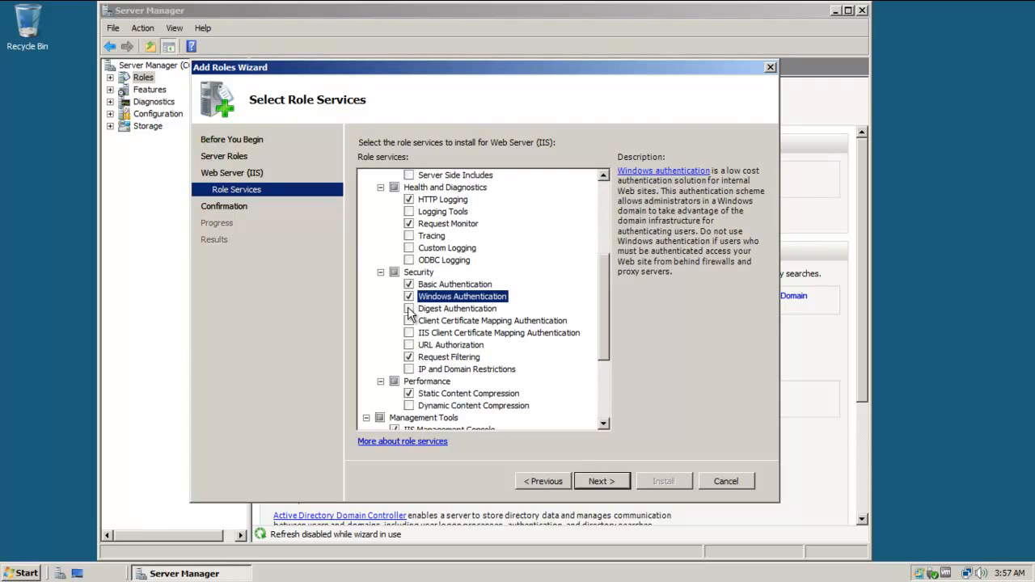
left_click(409, 309)
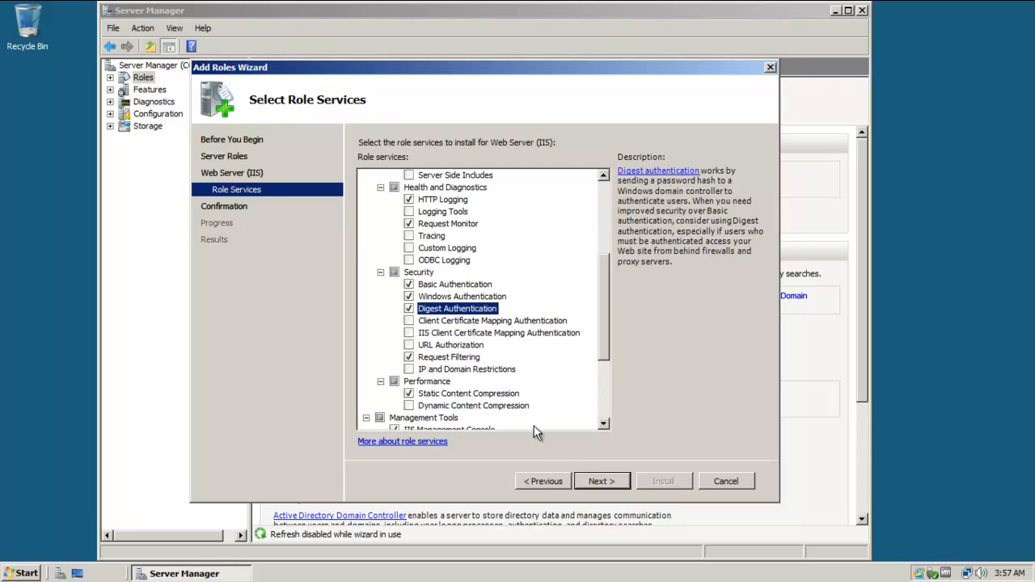
Confirm and install Web Server (IIS), dismiss the results, and close Server Manager.
left_click(598, 485)
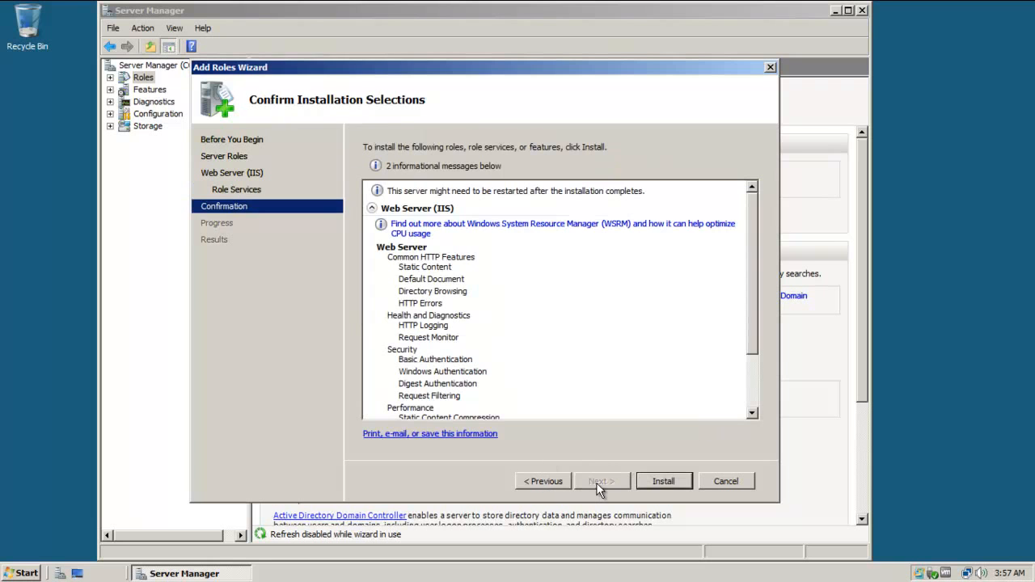
left_click(662, 483)
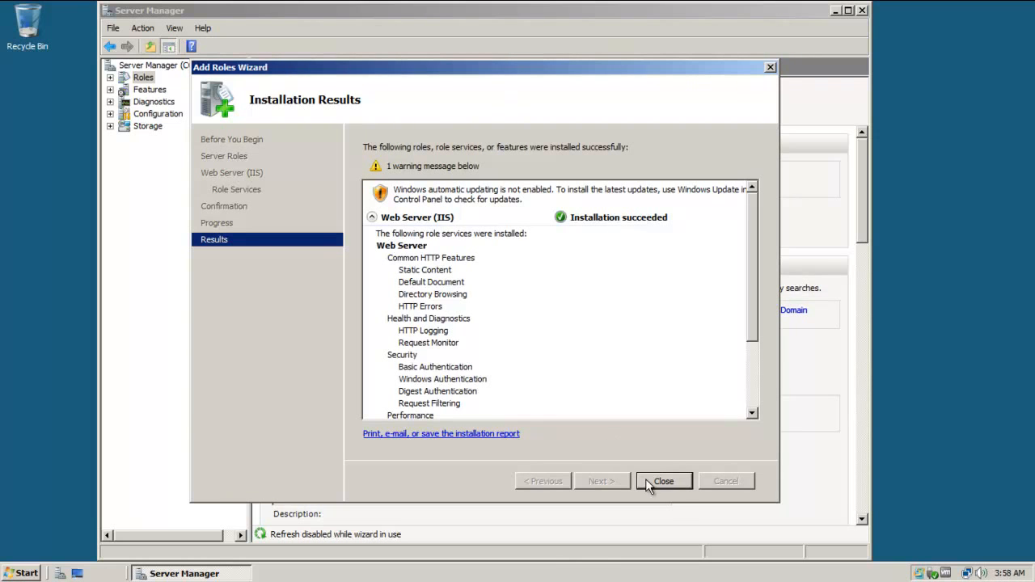
left_click(673, 480)
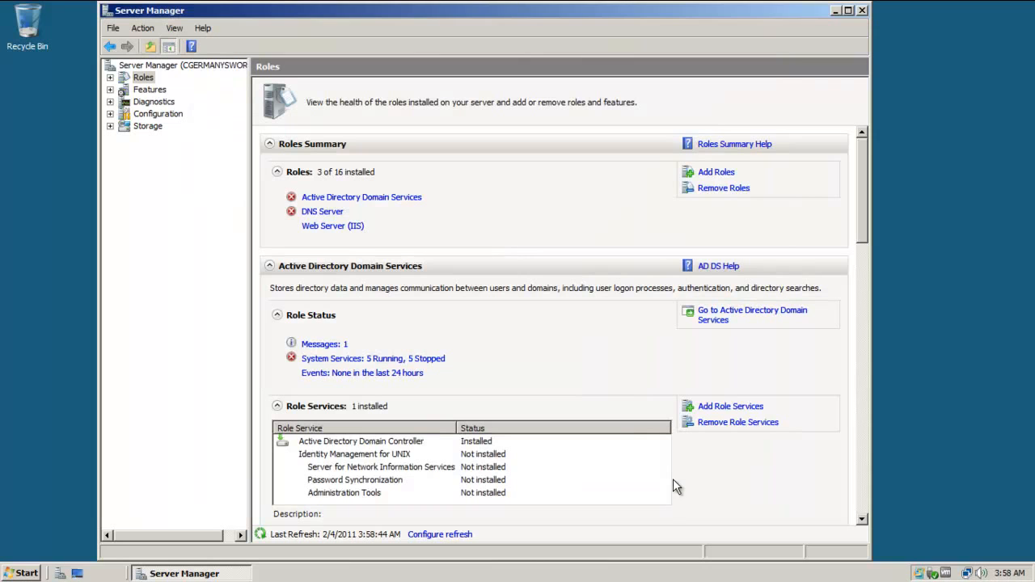
left_click(862, 12)
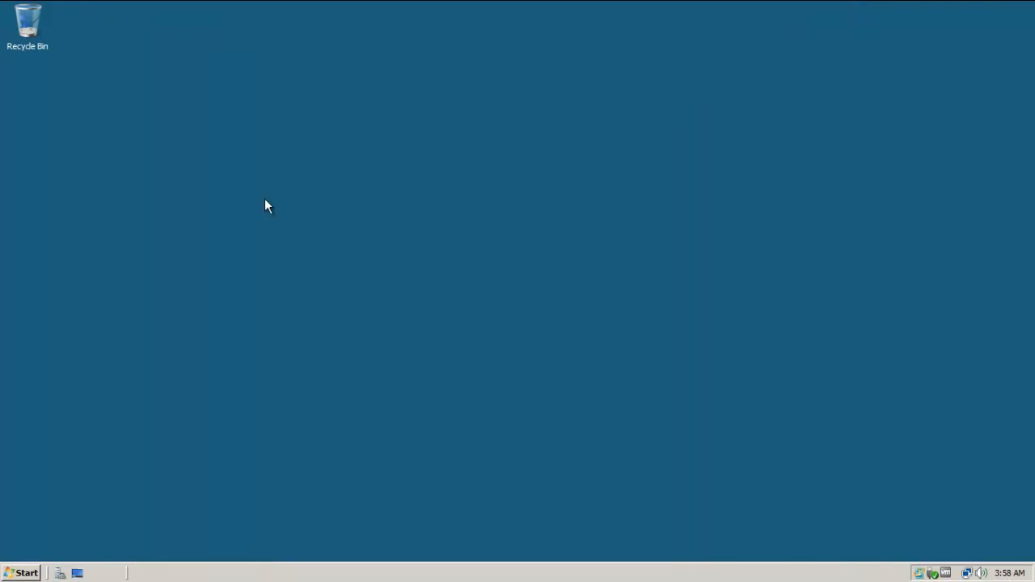
Copy the IIS Manager shortcut from Administrative Tools and open Storage Explorer, moving it right.
left_click(21, 572)
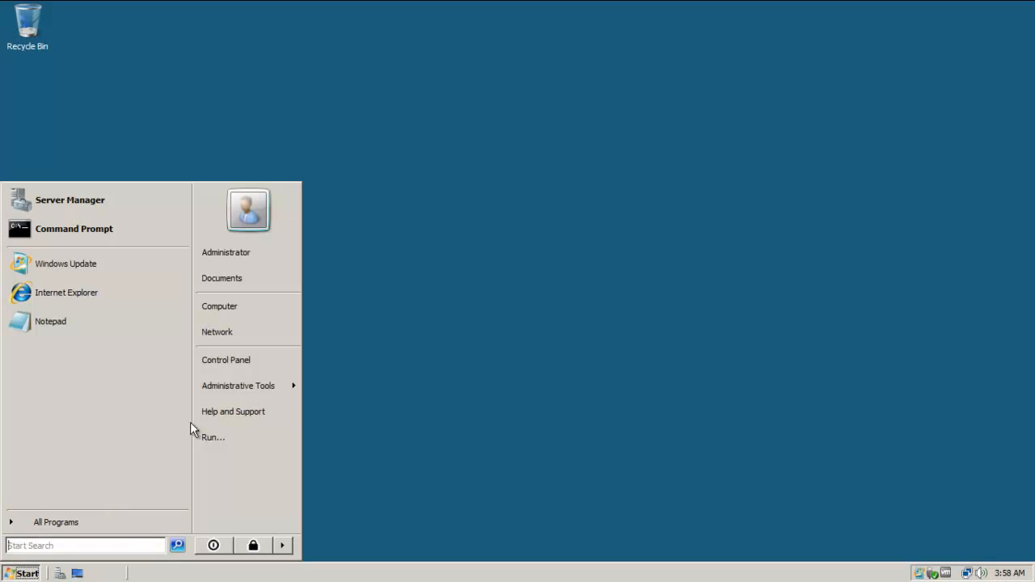
mouse_move(251, 385)
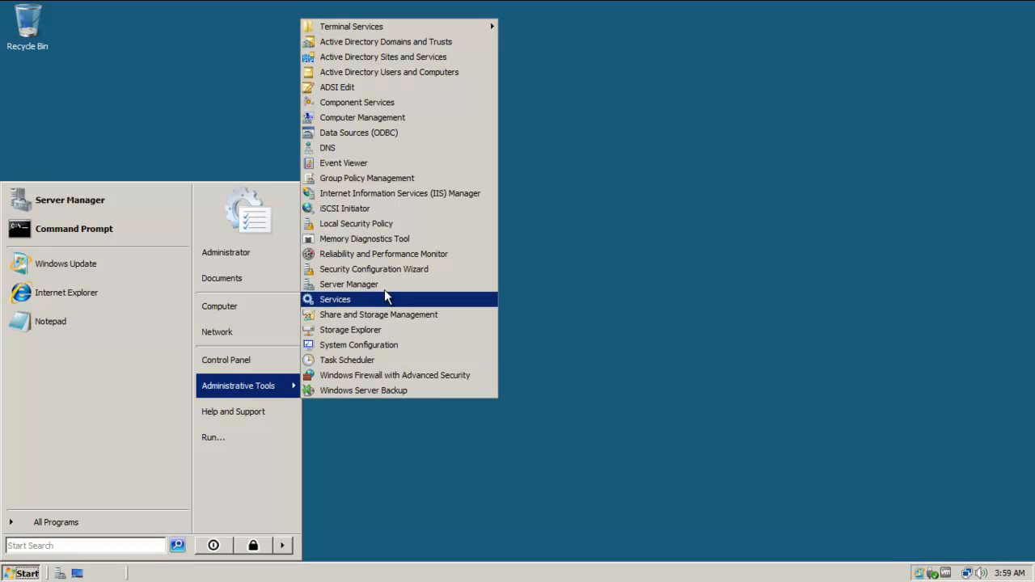
right_click(400, 201)
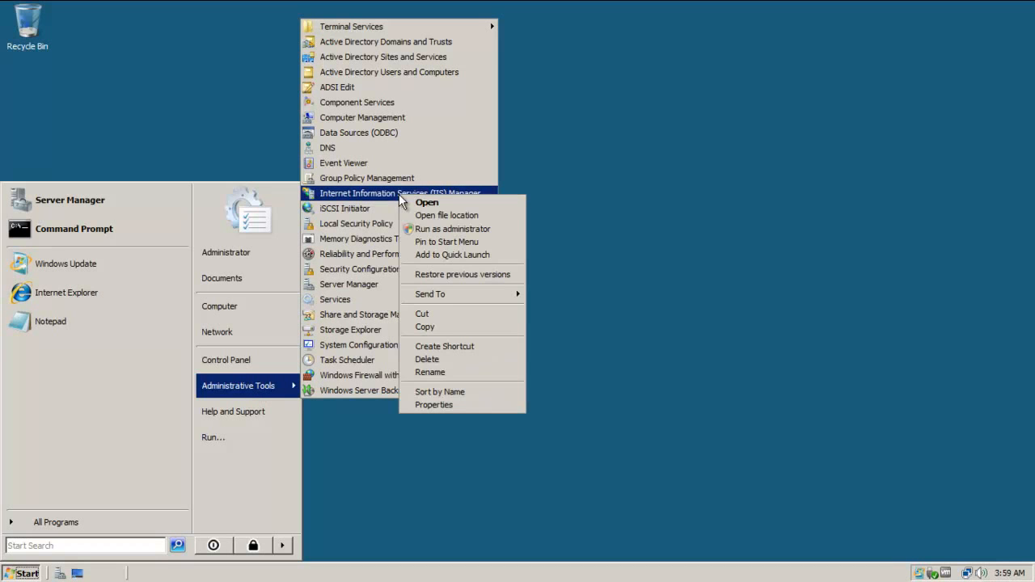
left_click(450, 327)
left_click(619, 298)
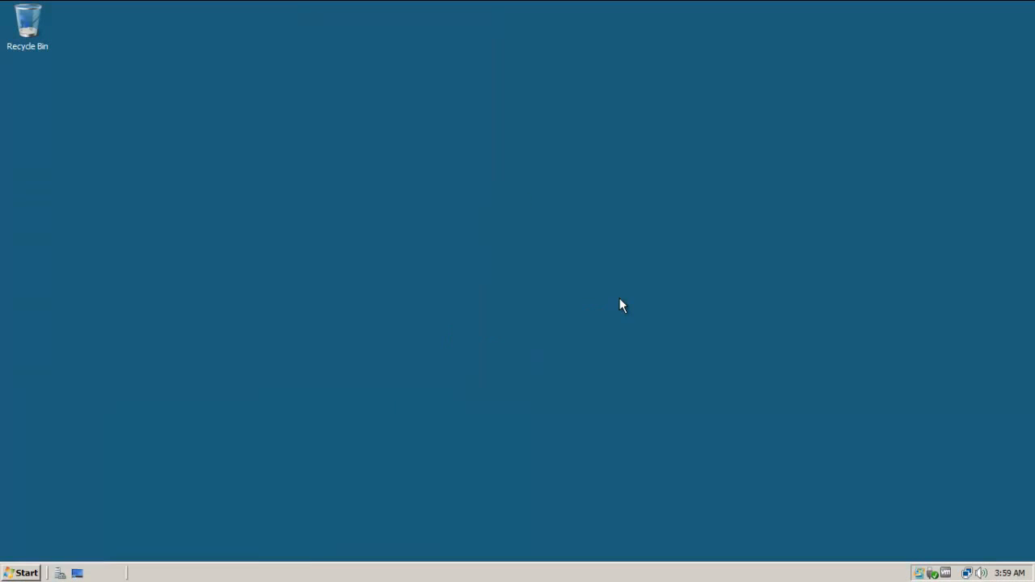
left_click(652, 22)
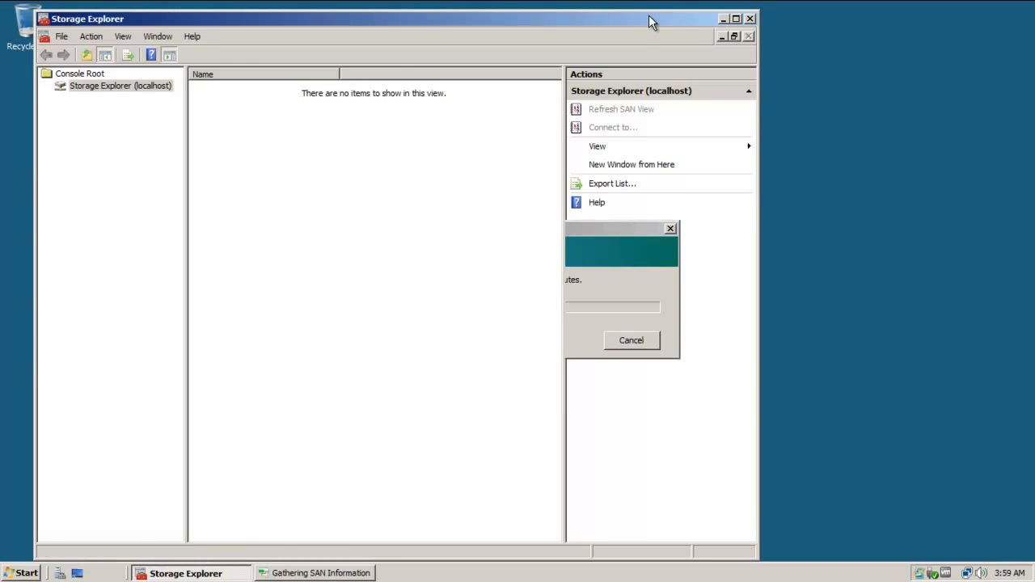
left_click_drag(641, 21, 788, 10)
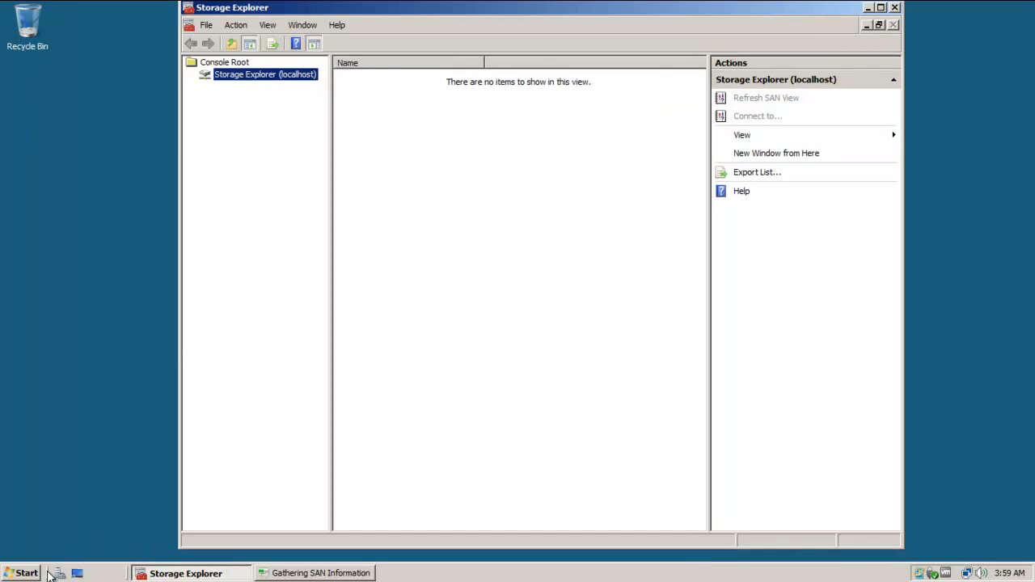
left_click(16, 574)
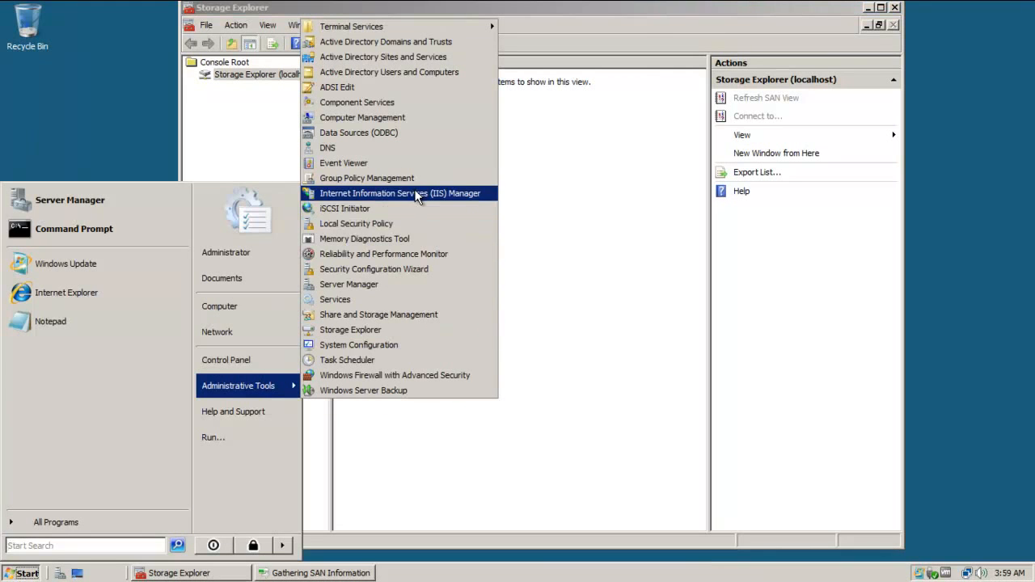
Copy the IIS Manager shortcut and paste it onto the desktop, then nudge Storage Explorer down.
right_click(415, 192)
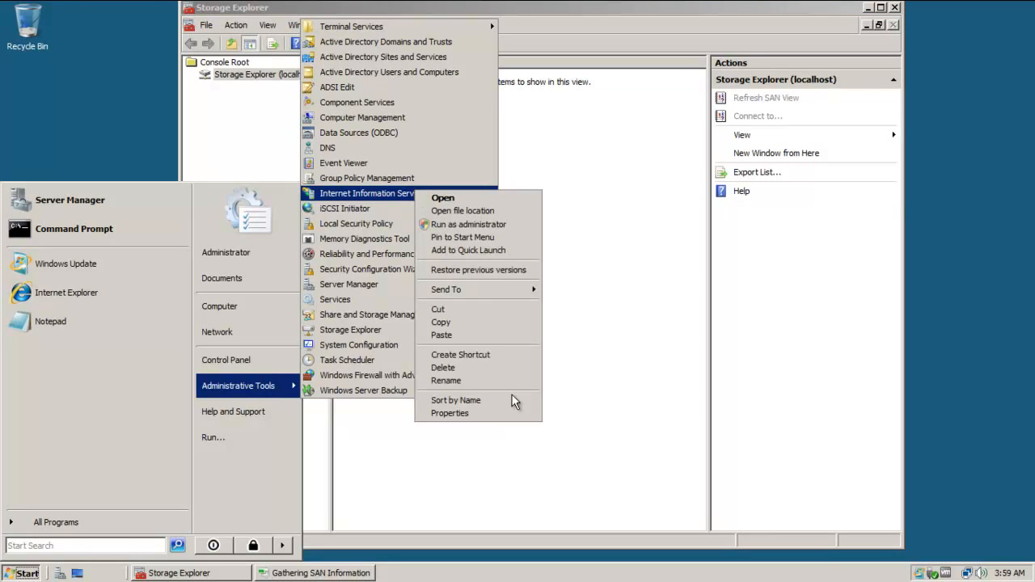
left_click(482, 323)
left_click(30, 132)
right_click(29, 136)
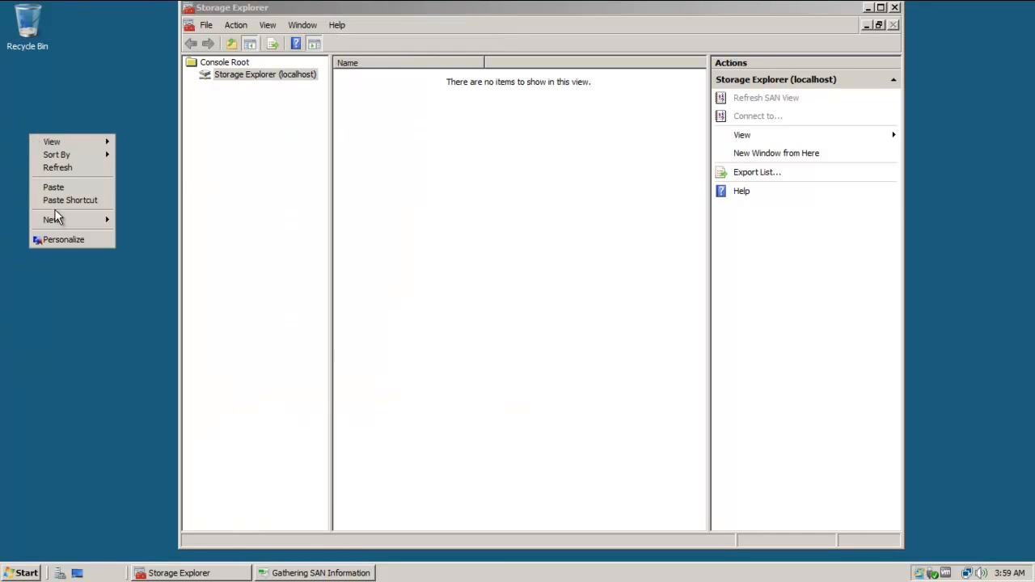
left_click(54, 186)
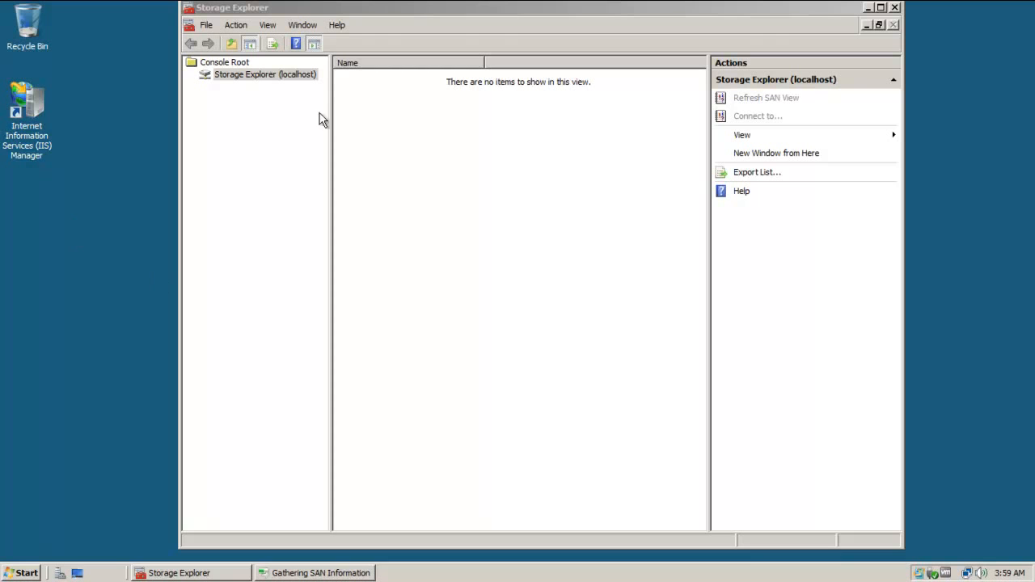
left_click_drag(430, 16, 433, 29)
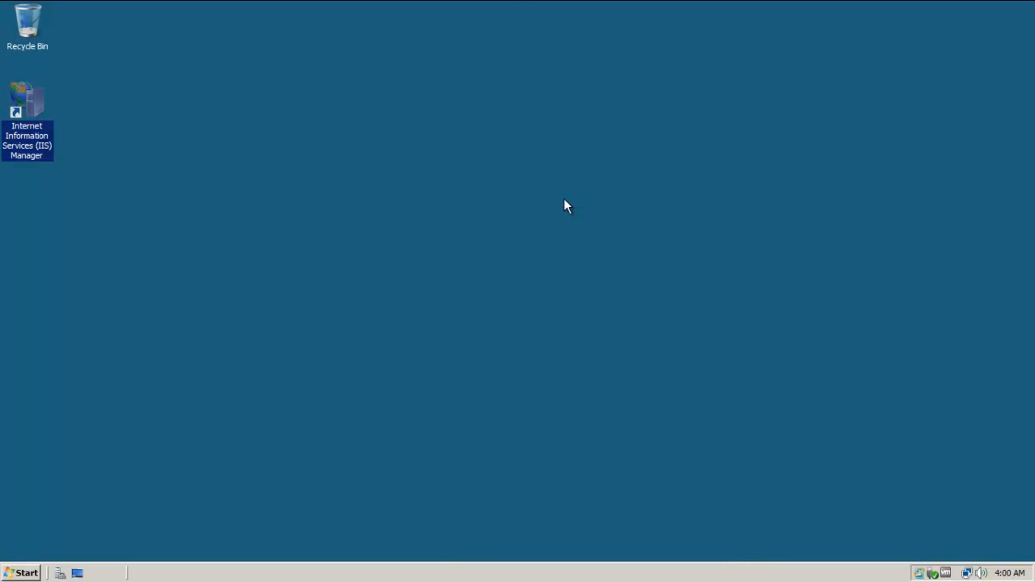
Expand the CGERMANYSWORLD server and its Sites, then reposition and enlarge the IIS Manager window.
left_click(31, 131)
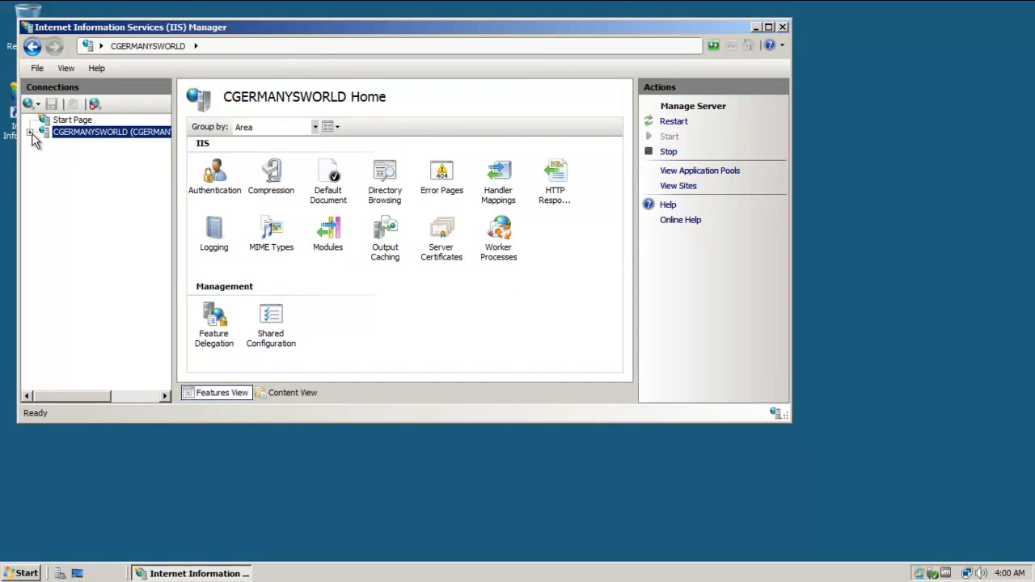
left_click(44, 156)
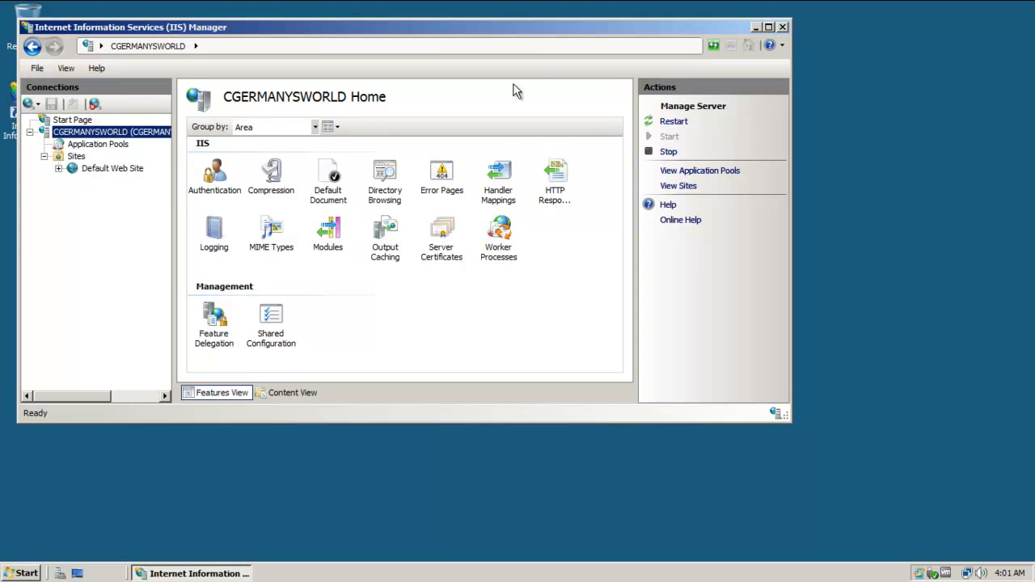
left_click_drag(552, 34, 648, 33)
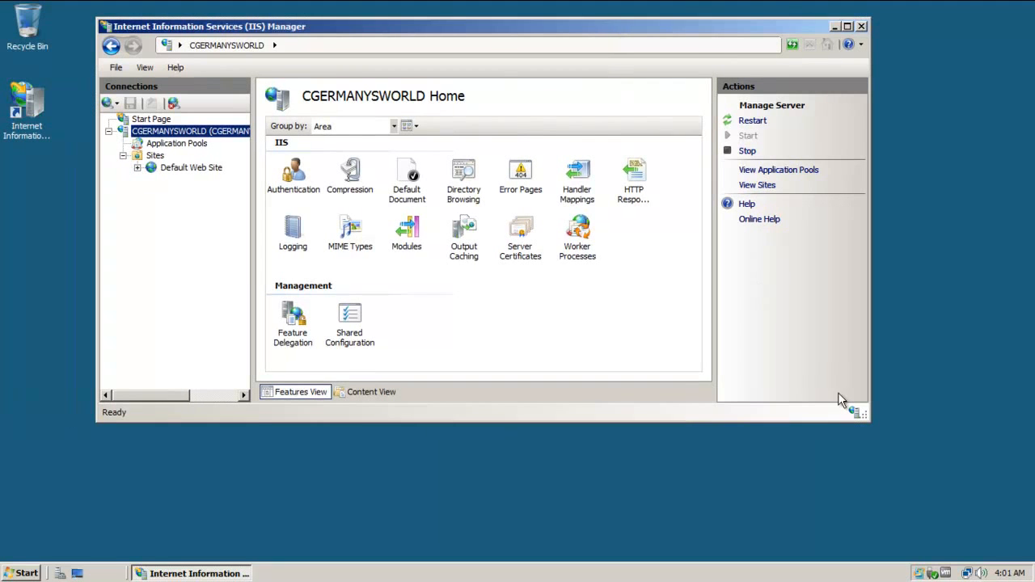
left_click_drag(870, 416, 976, 510)
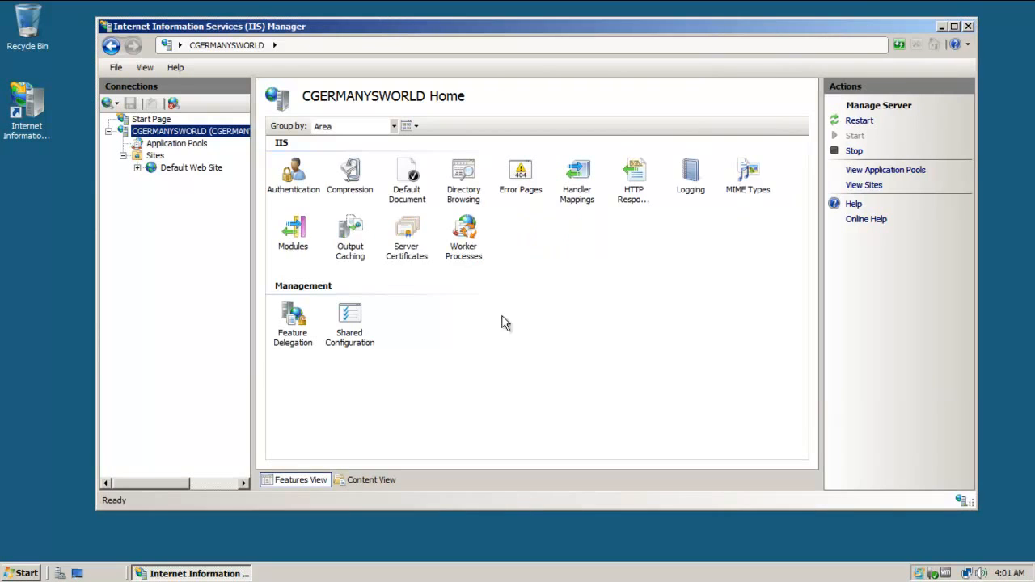
Open the Default Web Site's home page of IIS features.
left_click(159, 155)
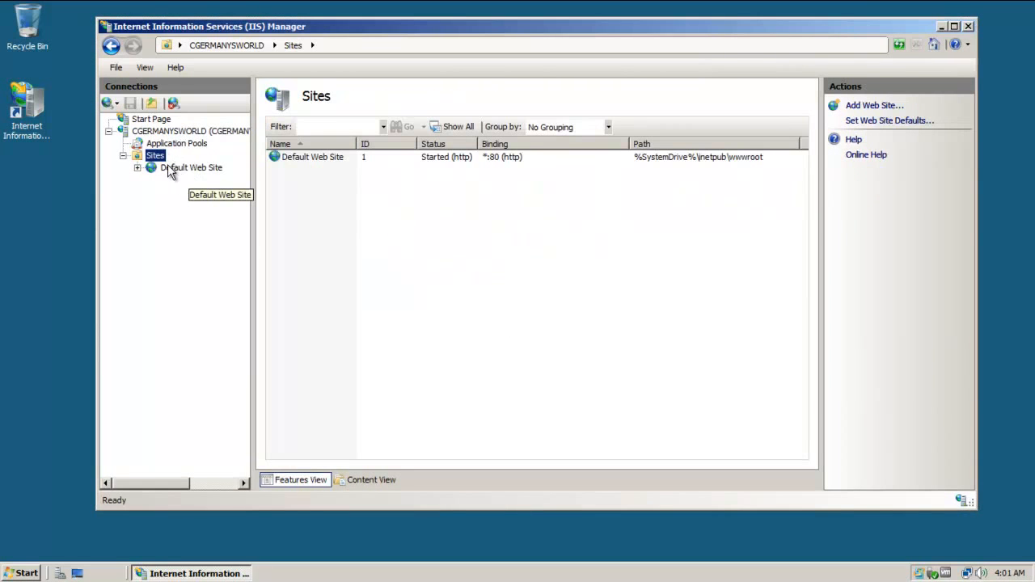
left_click(171, 168)
left_click(153, 154)
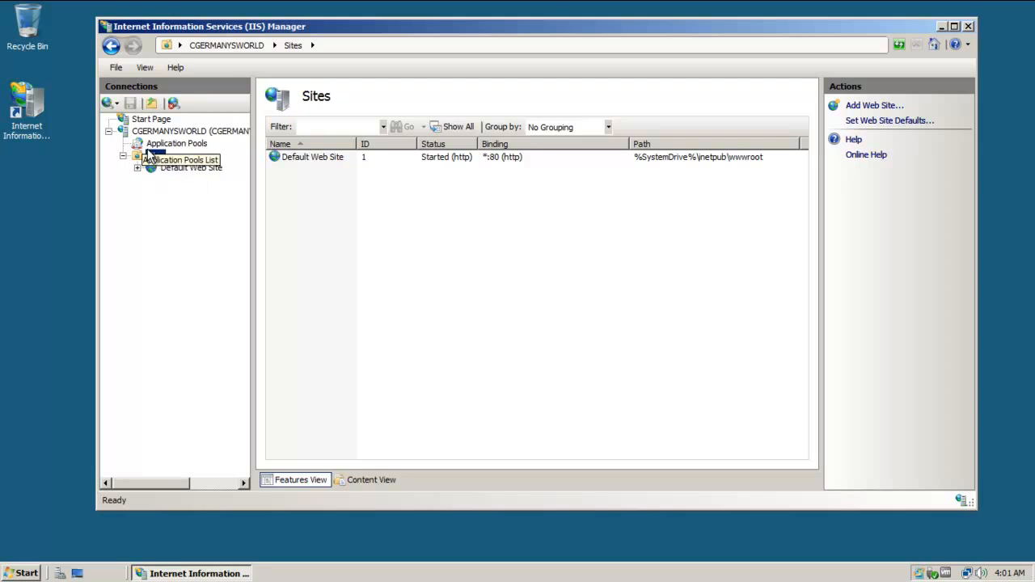
left_click(171, 168)
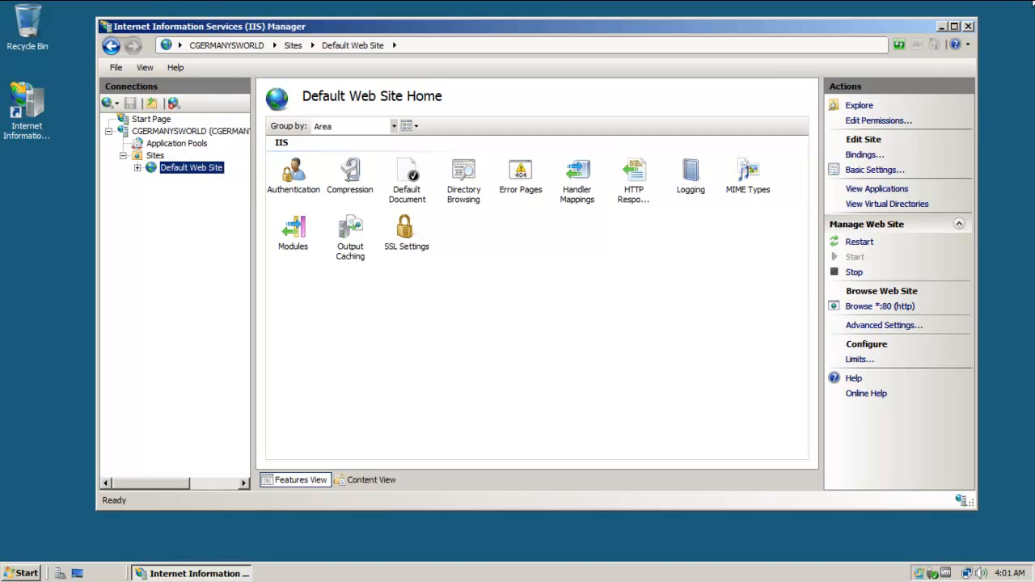
Maximize IIS Manager, widen the Connections pane to show the full server name, and select Authentication.
left_click(953, 27)
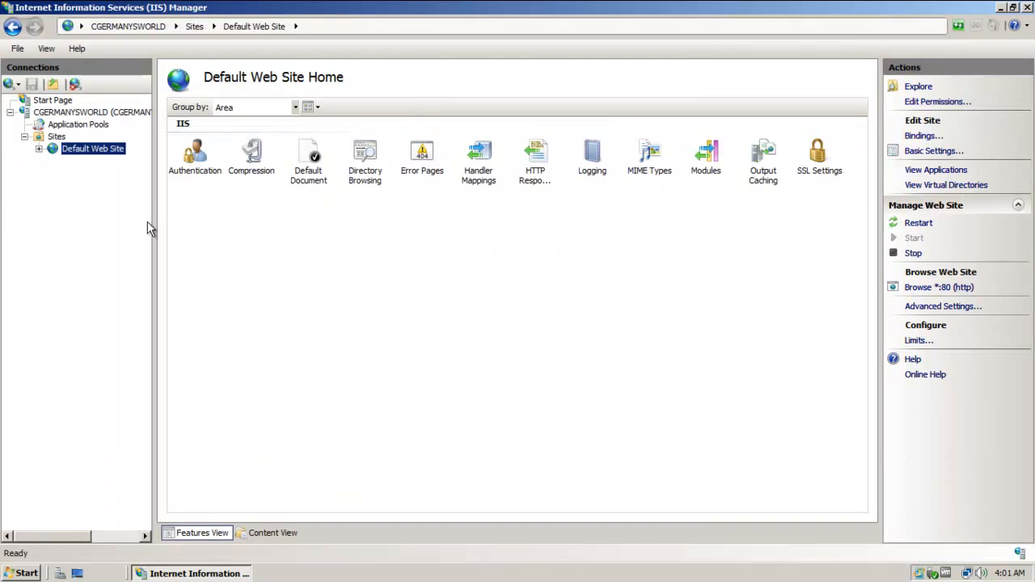
left_click_drag(155, 222, 259, 228)
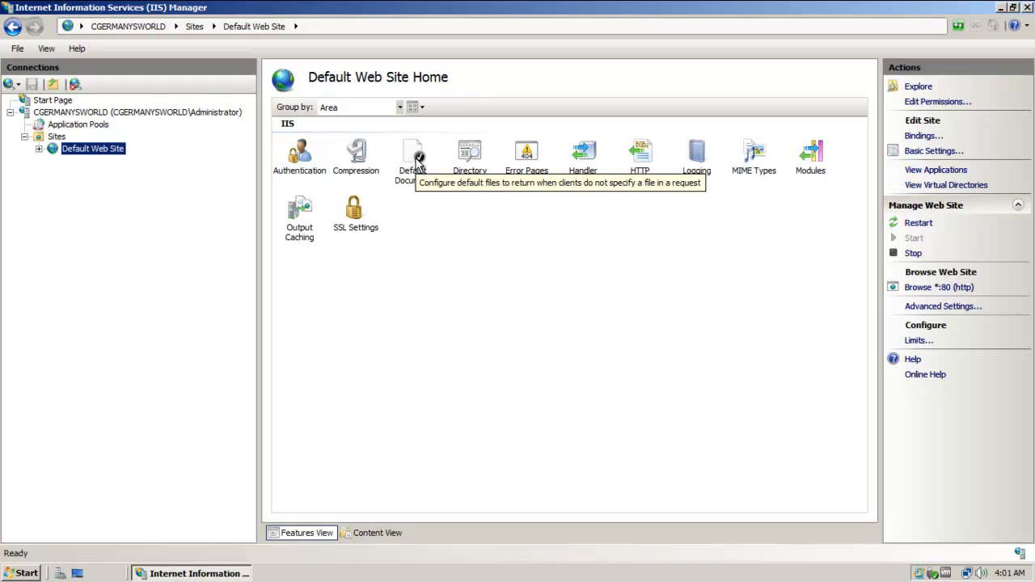
left_click(310, 164)
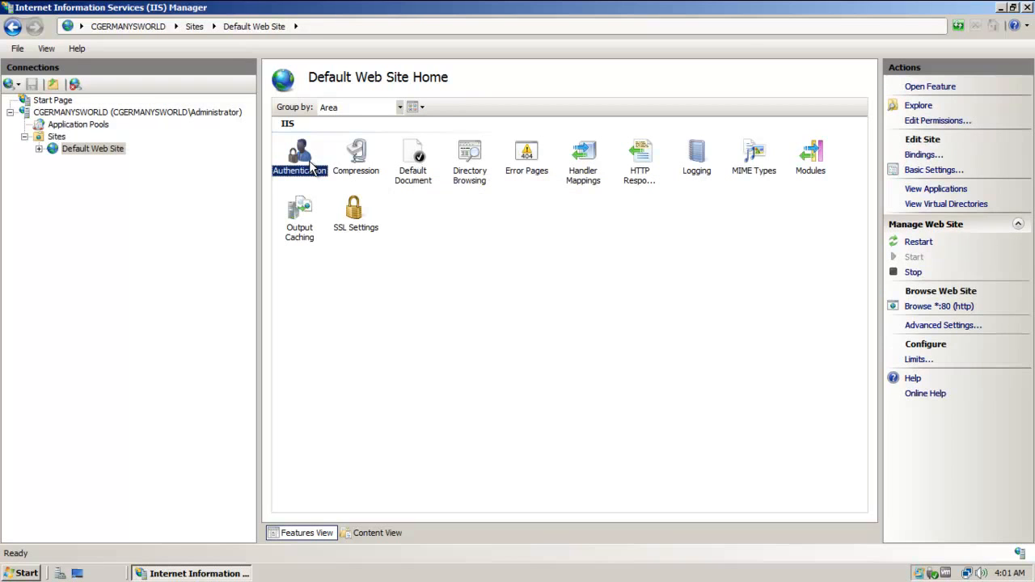
double_click(310, 164)
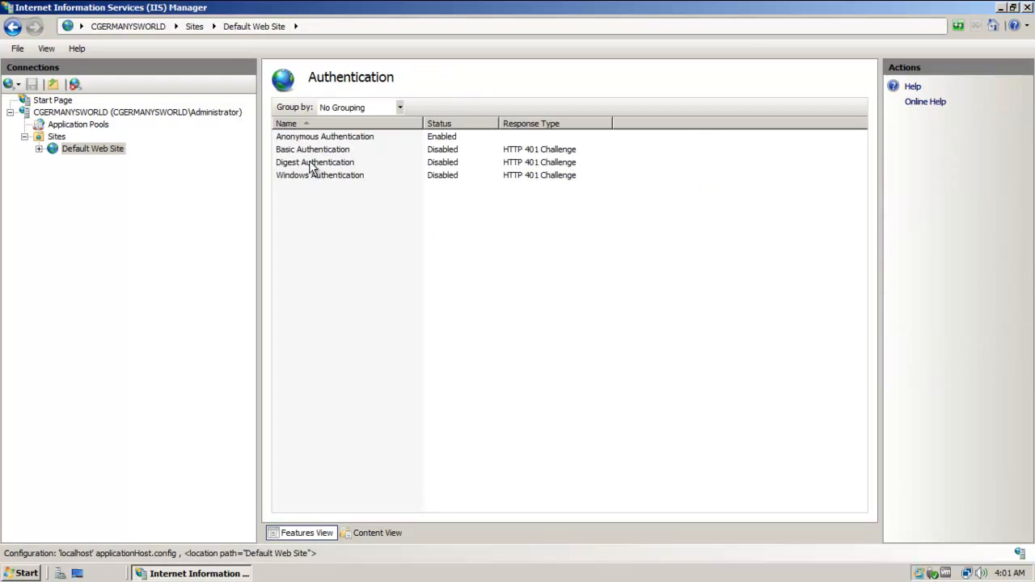
left_click(353, 141)
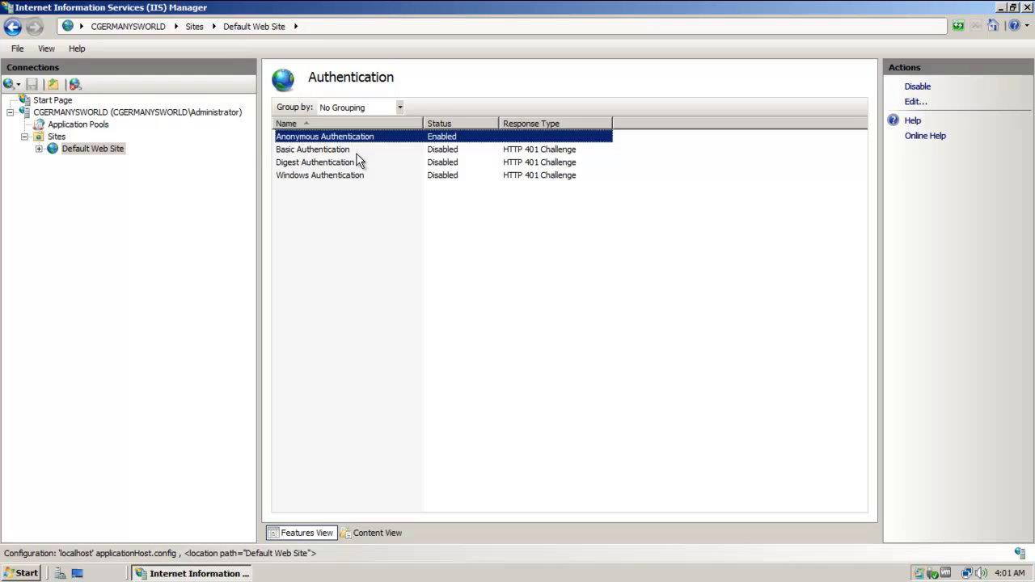
left_click(92, 149)
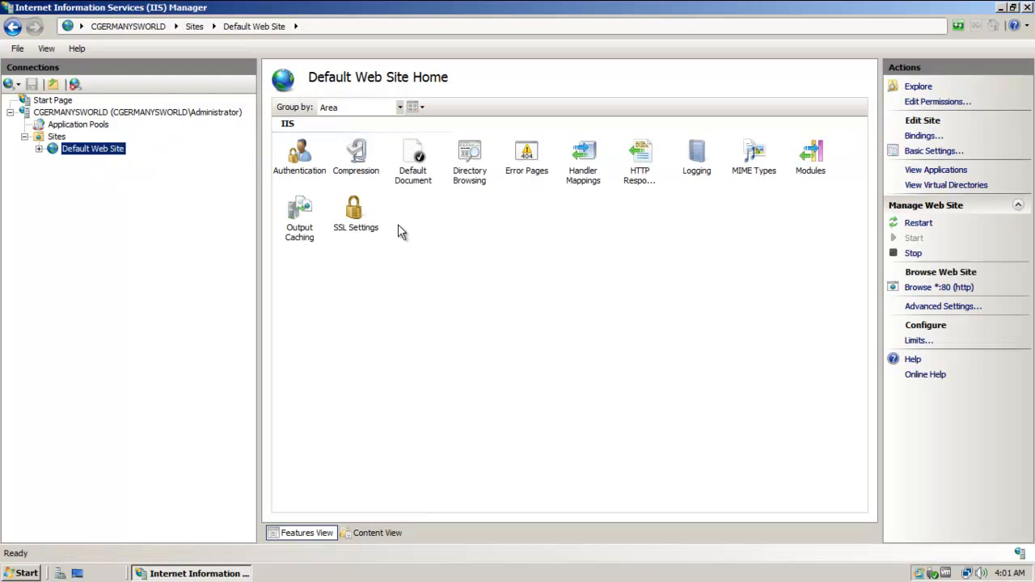
Show the Default Web Site's inherited Default Document list, then bring up the Start menu.
double_click(414, 162)
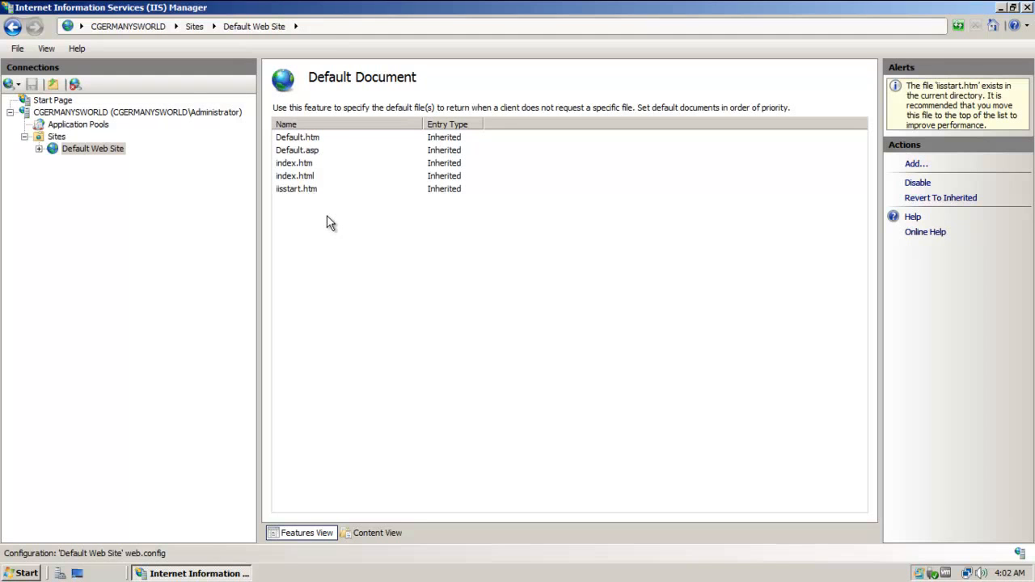
left_click(27, 574)
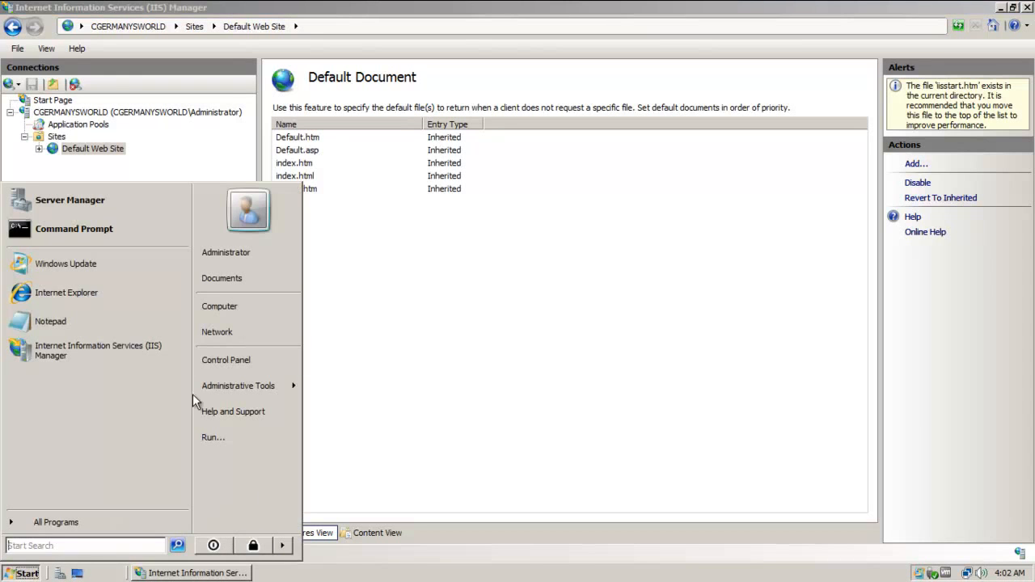
Browse from Computer into C:\inetpub\wwwroot, showing iisstart and welcome, and position the window.
left_click(227, 302)
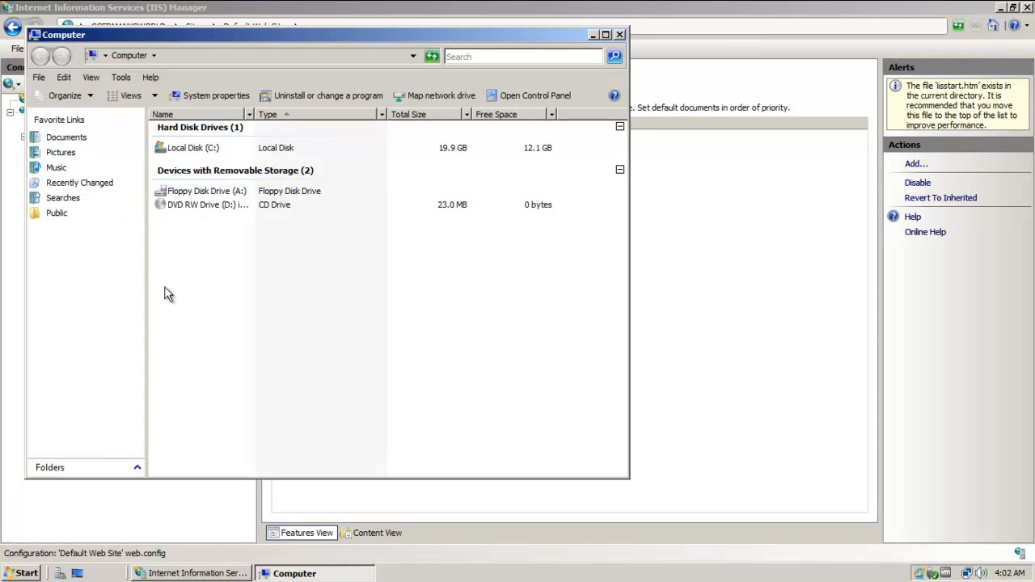
double_click(198, 151)
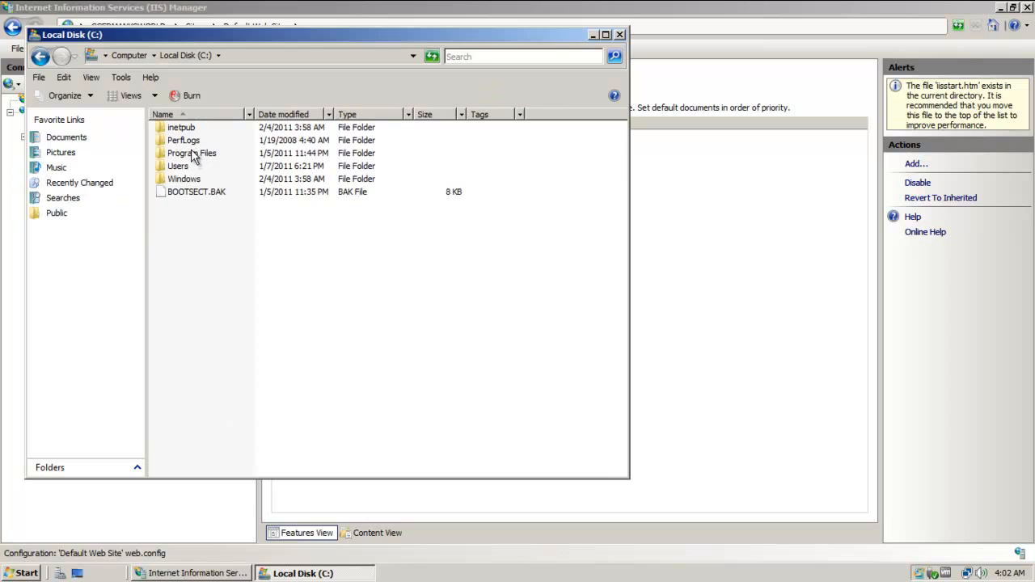
left_click(186, 132)
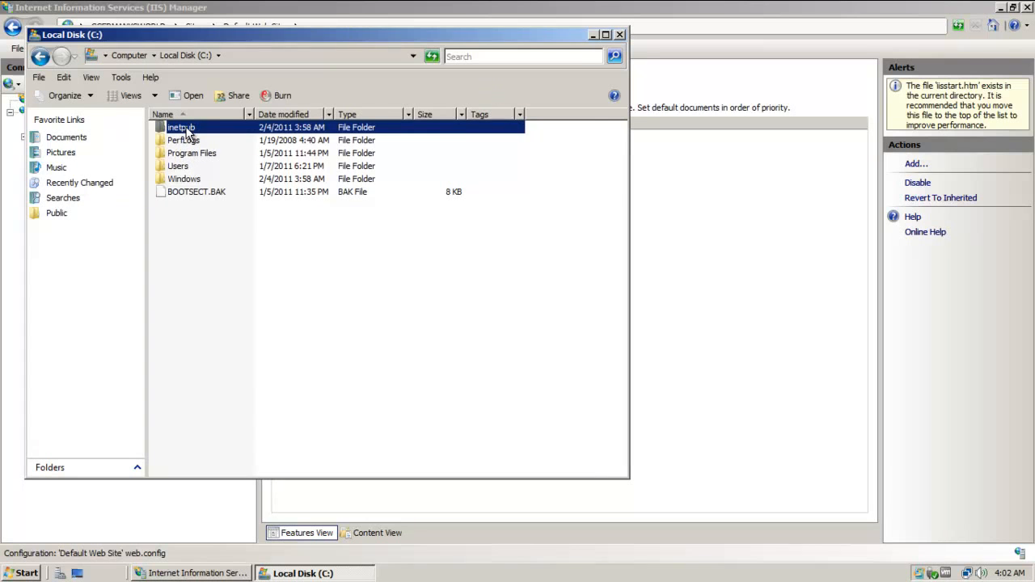
double_click(187, 131)
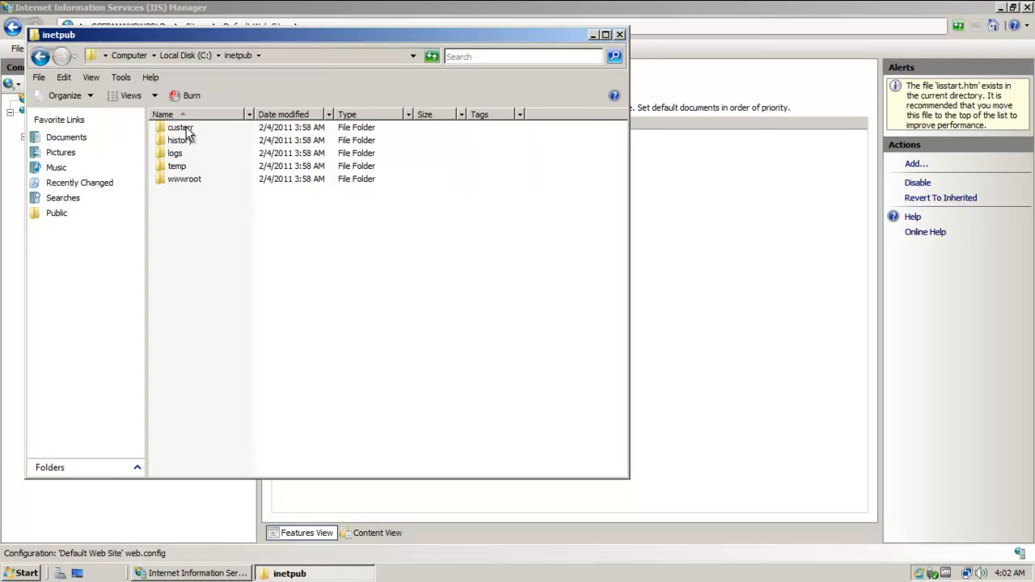
double_click(197, 179)
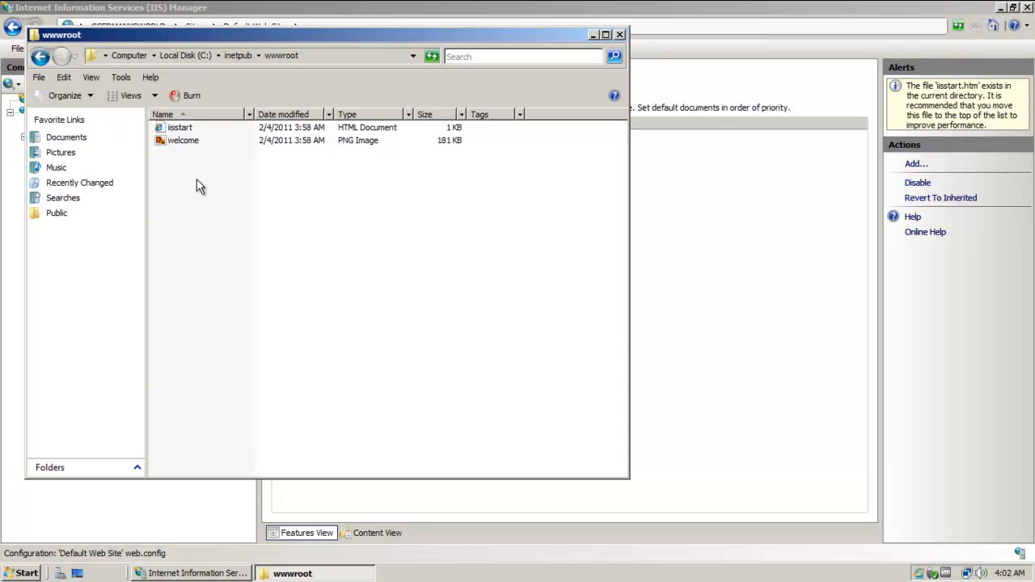
left_click_drag(159, 39, 445, 167)
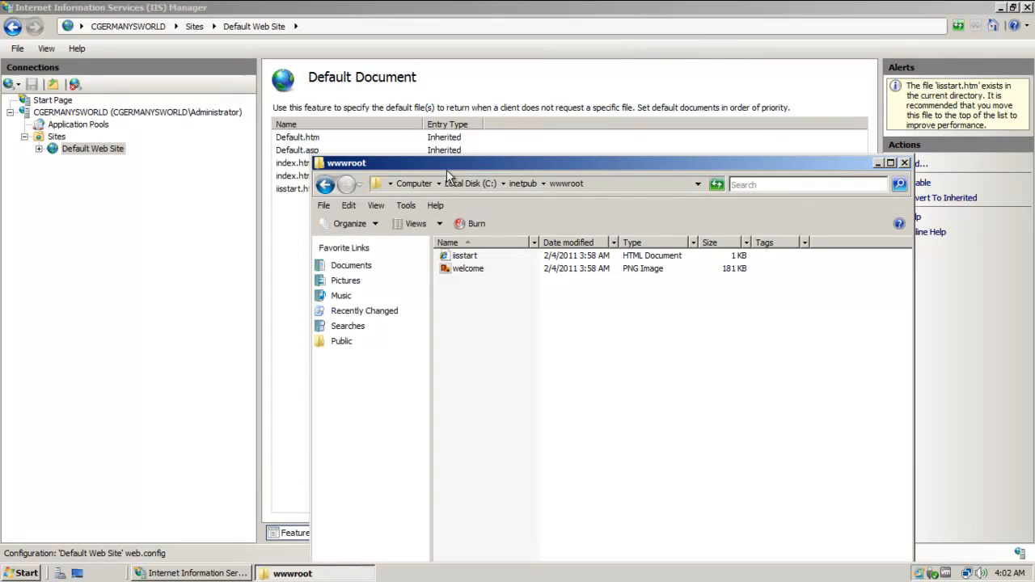
left_click_drag(447, 162, 368, 76)
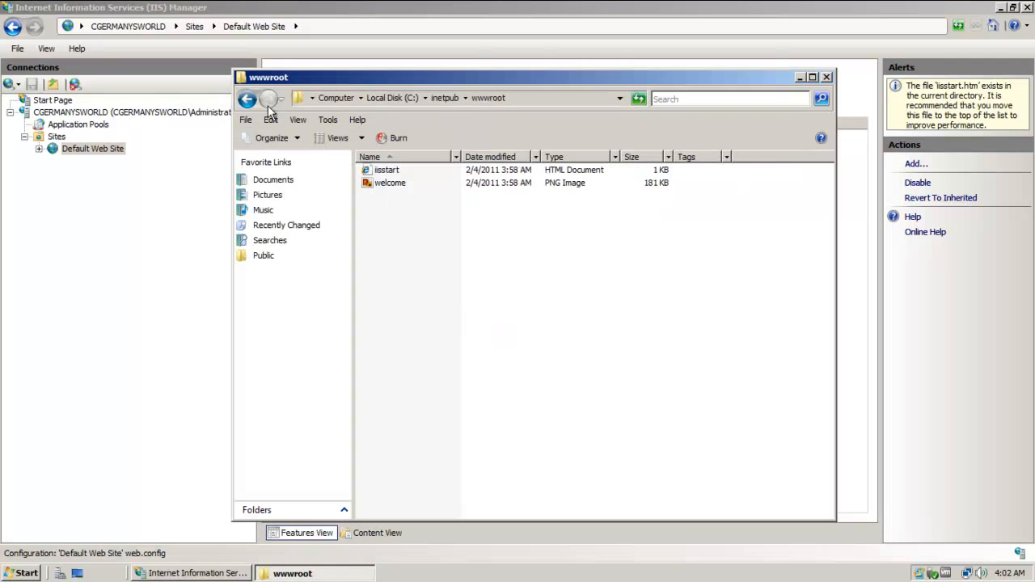
In Folder Options, show hidden files, known file extensions and protected operating system files.
left_click(329, 122)
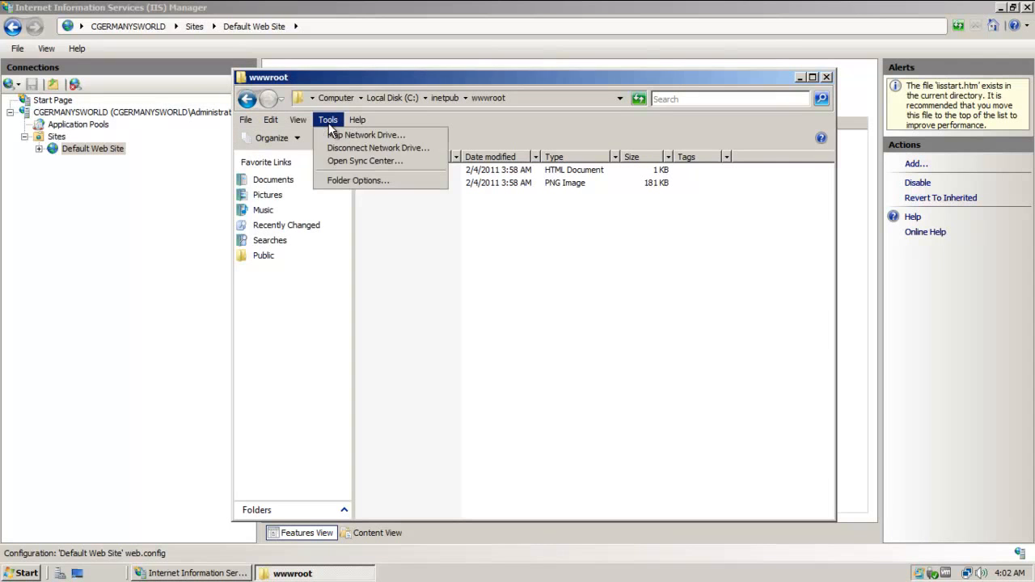
left_click(359, 180)
left_click(305, 156)
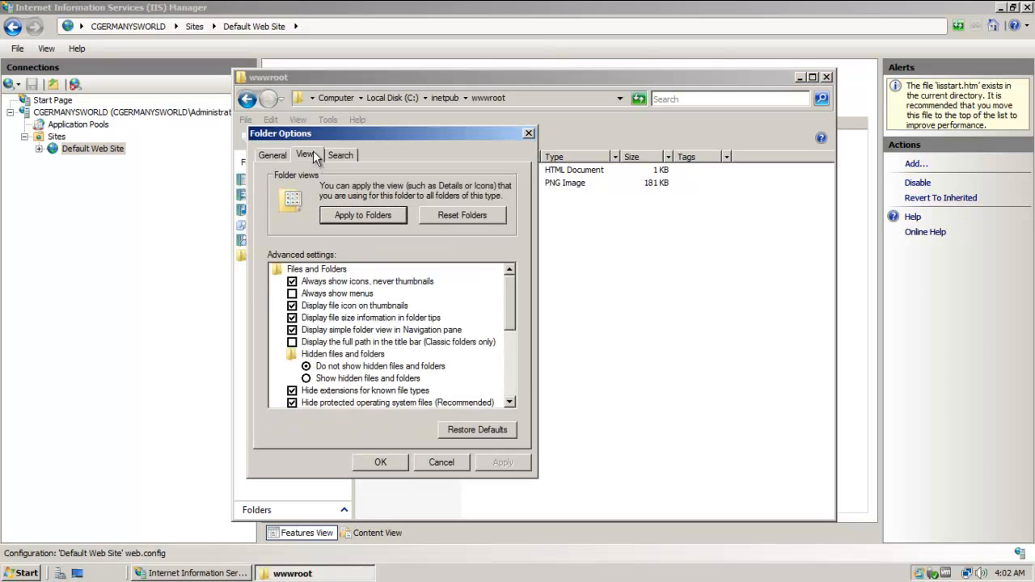
left_click(373, 380)
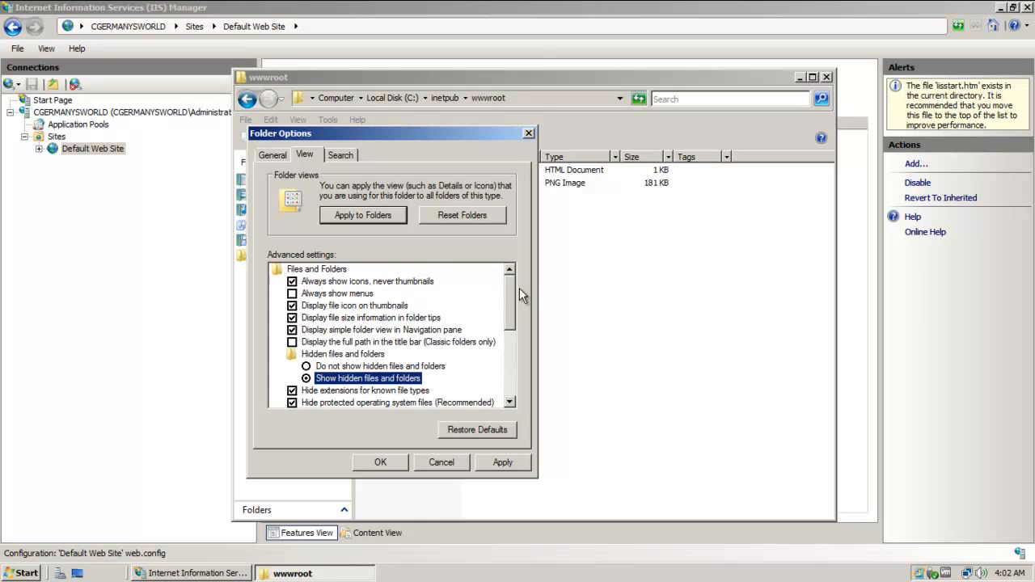
scroll(514, 303, "down", 1)
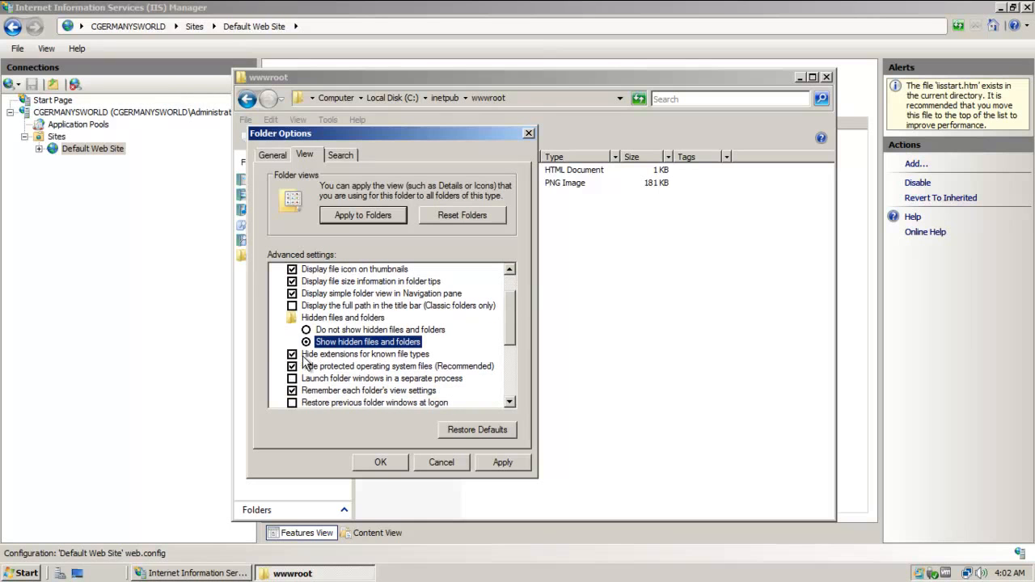
left_click(308, 356)
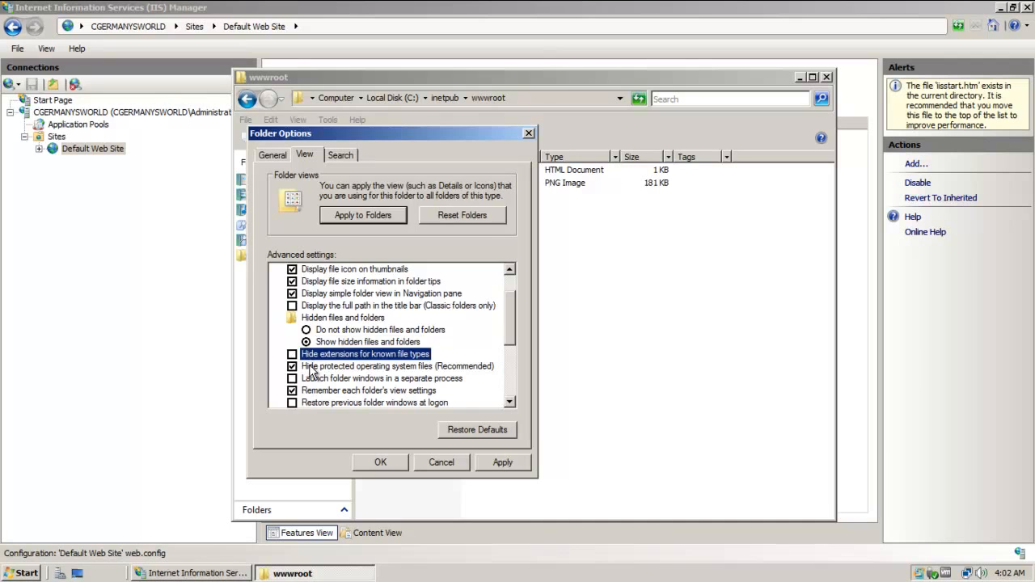
left_click(310, 366)
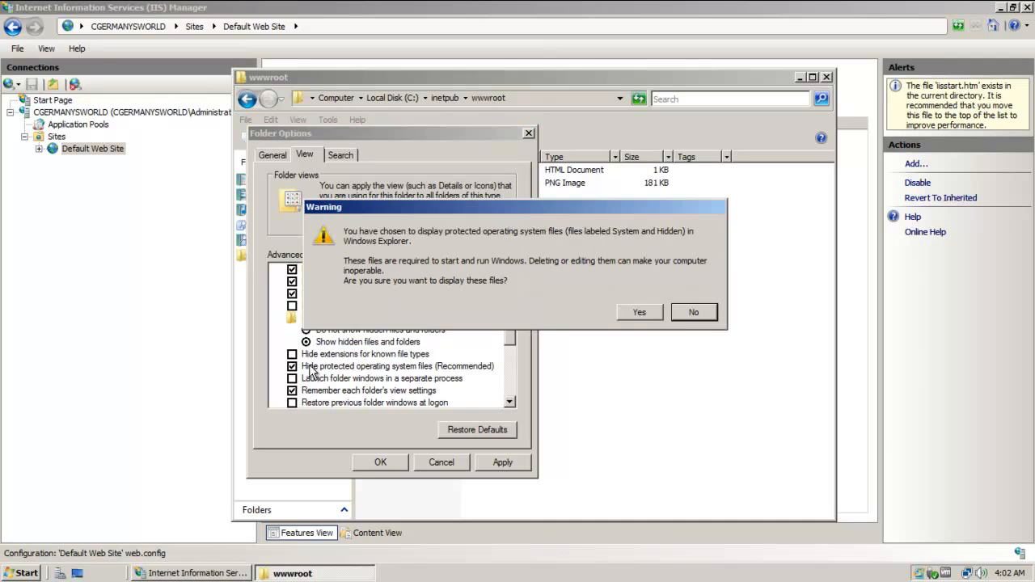
left_click(640, 313)
Turn off the Sharing Wizard and apply the folder view settings.
scroll(508, 310, "down", 3)
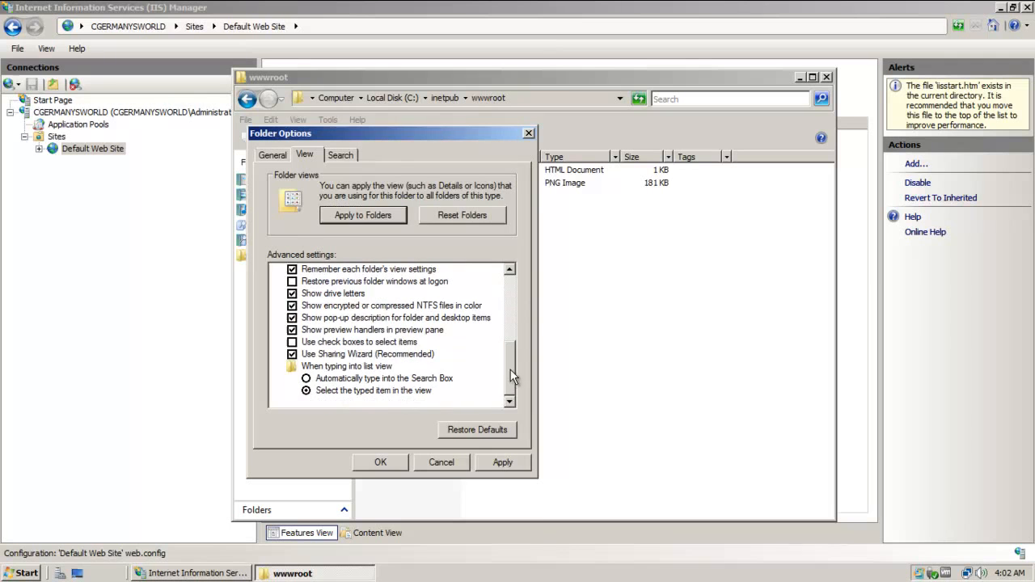
left_click(334, 354)
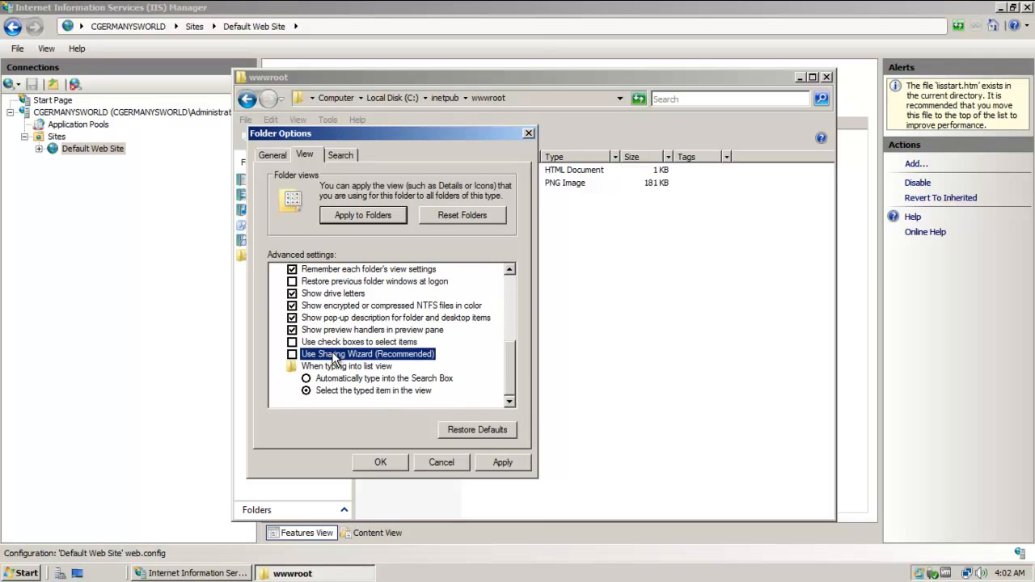
left_click(505, 464)
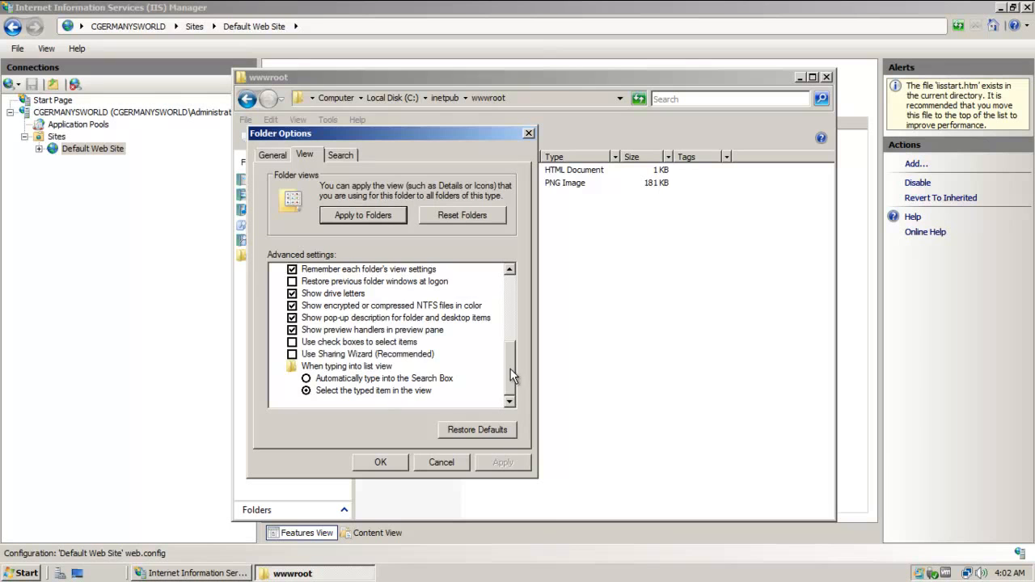
scroll(514, 276, "up", 5)
left_click(393, 462)
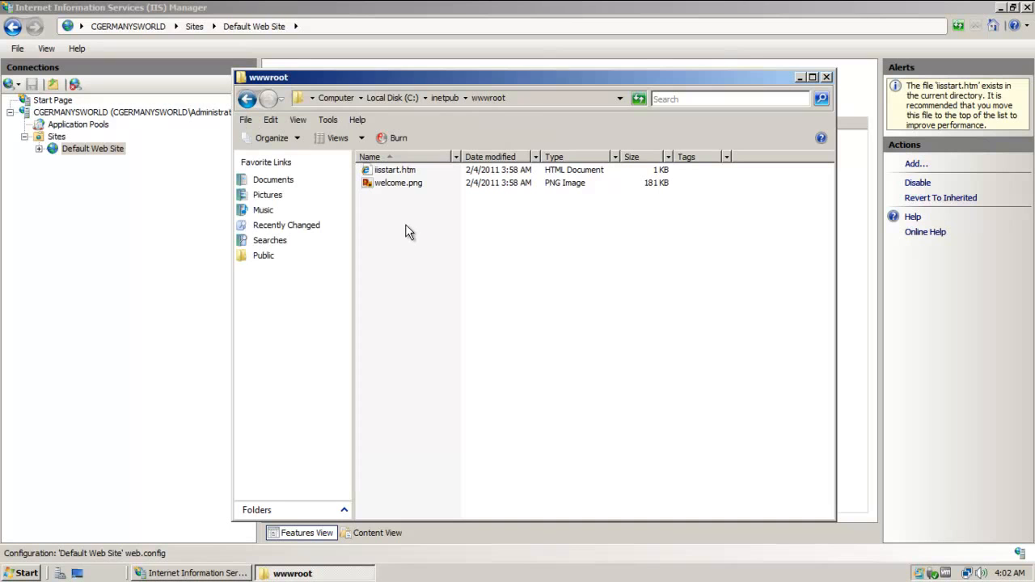
Rename iisstart.htm to index.html and accept the extension-change warning.
right_click(397, 176)
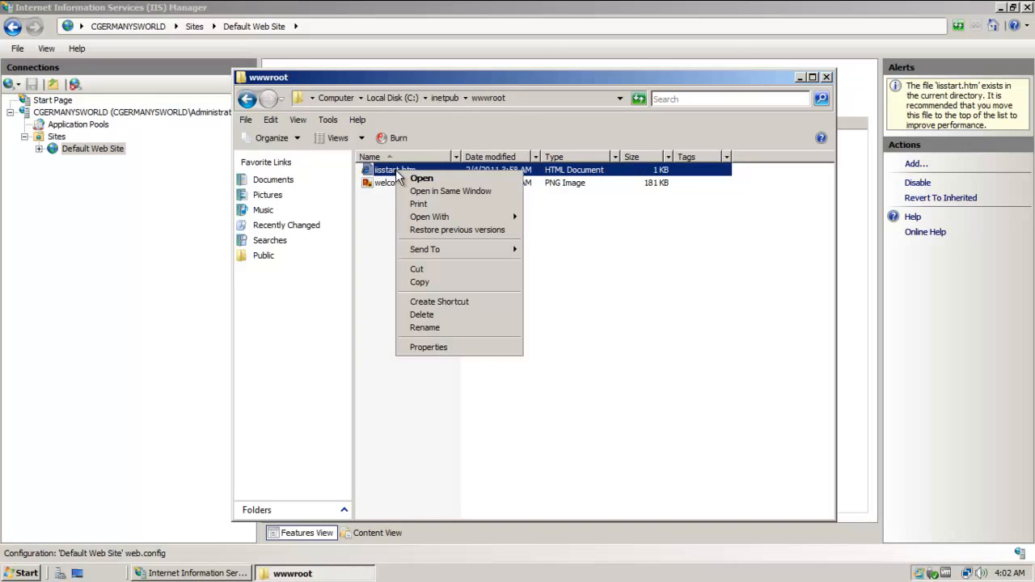
left_click(384, 210)
left_click(406, 174)
right_click(406, 174)
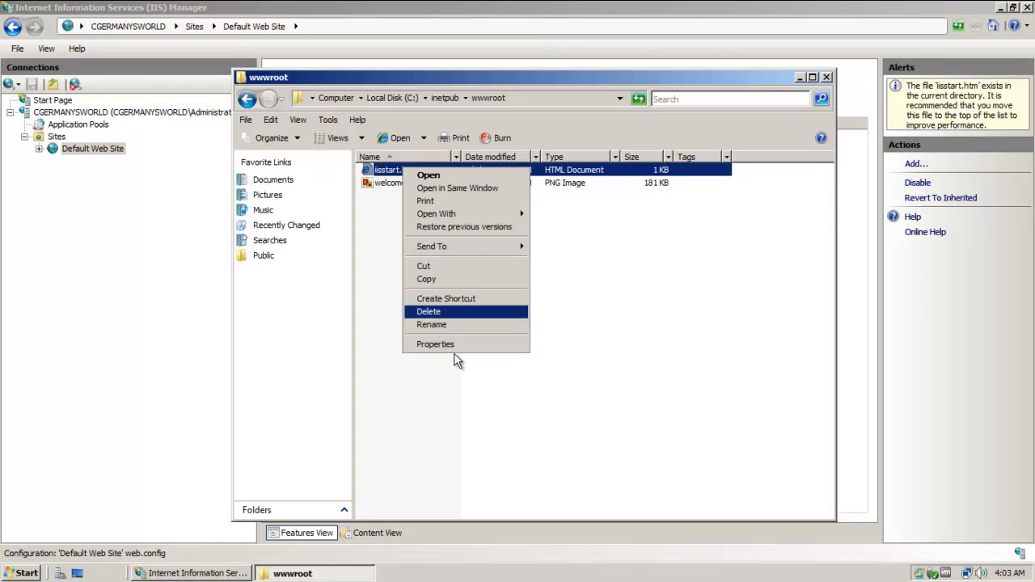
left_click(429, 325)
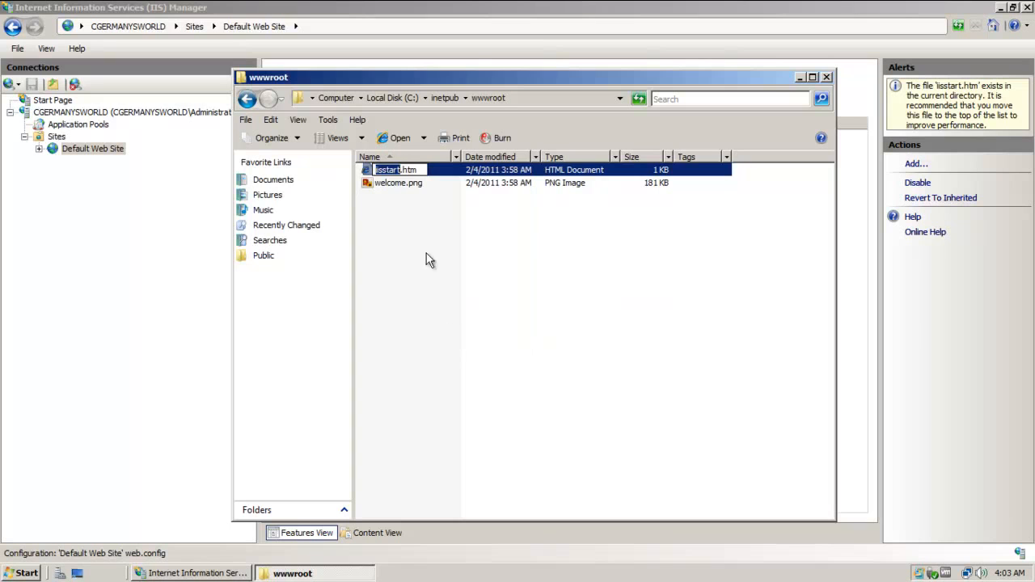
type("index.html")
key("Return")
left_click(573, 299)
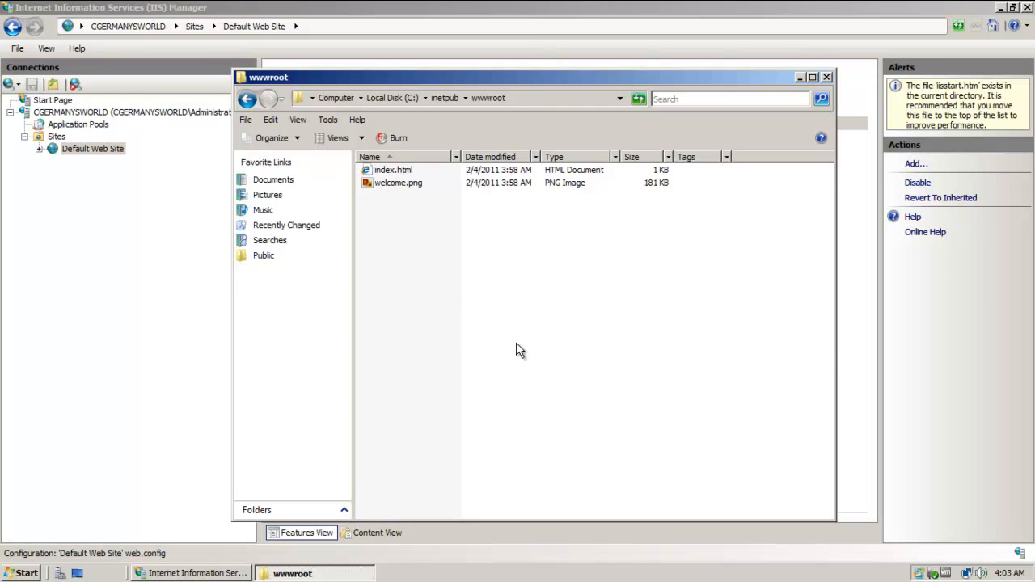
Move index.html up above Default.htm and Default.asp to the top of the Default Document list.
left_click(94, 297)
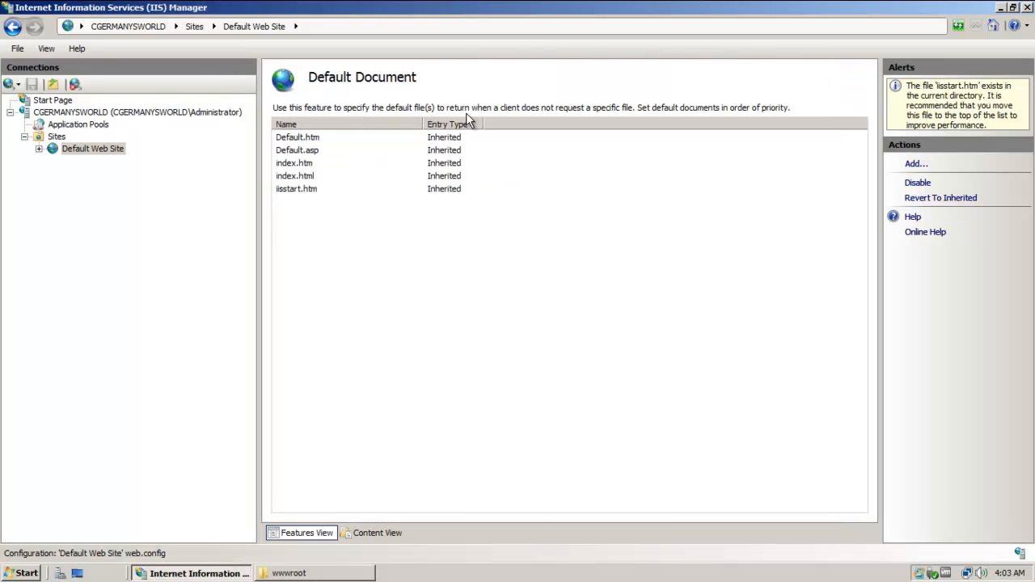
left_click(322, 138)
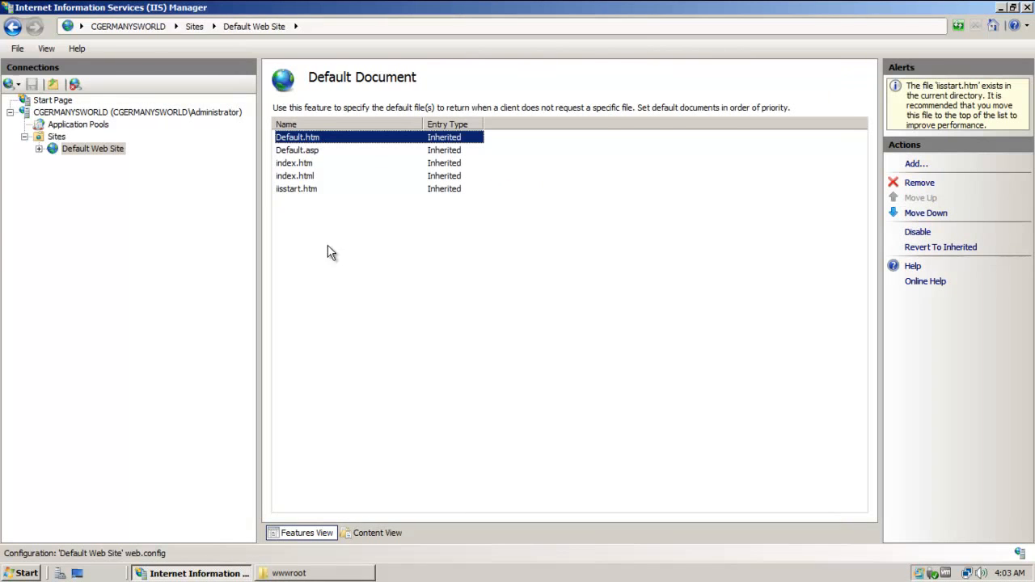
left_click(319, 176)
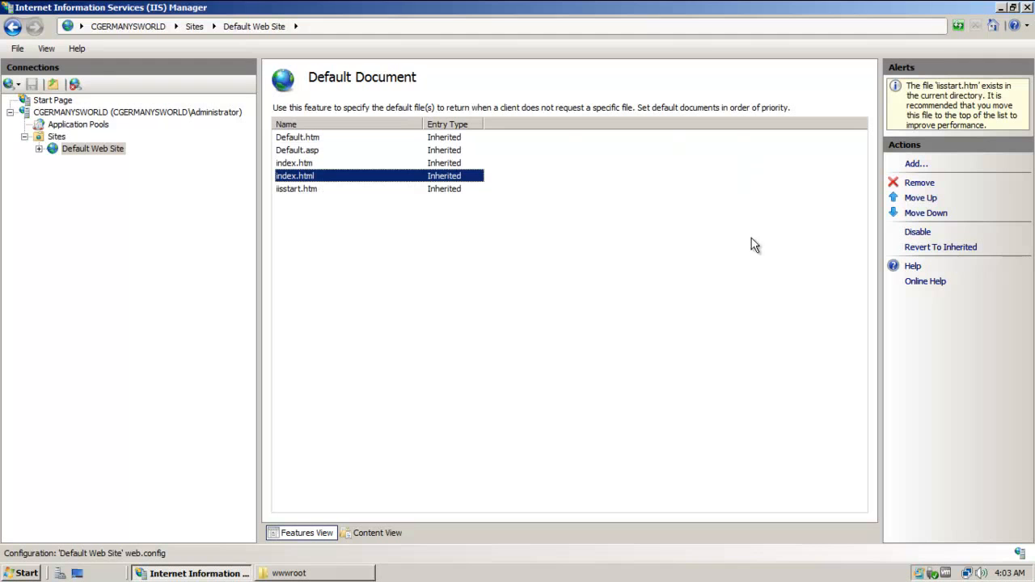
left_click(921, 200)
left_click(500, 337)
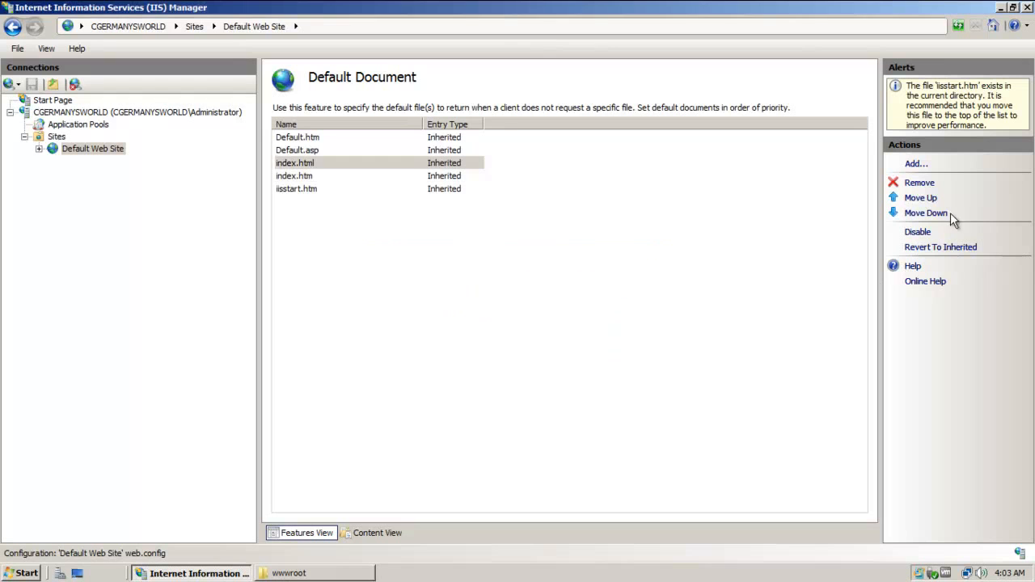
left_click(930, 200)
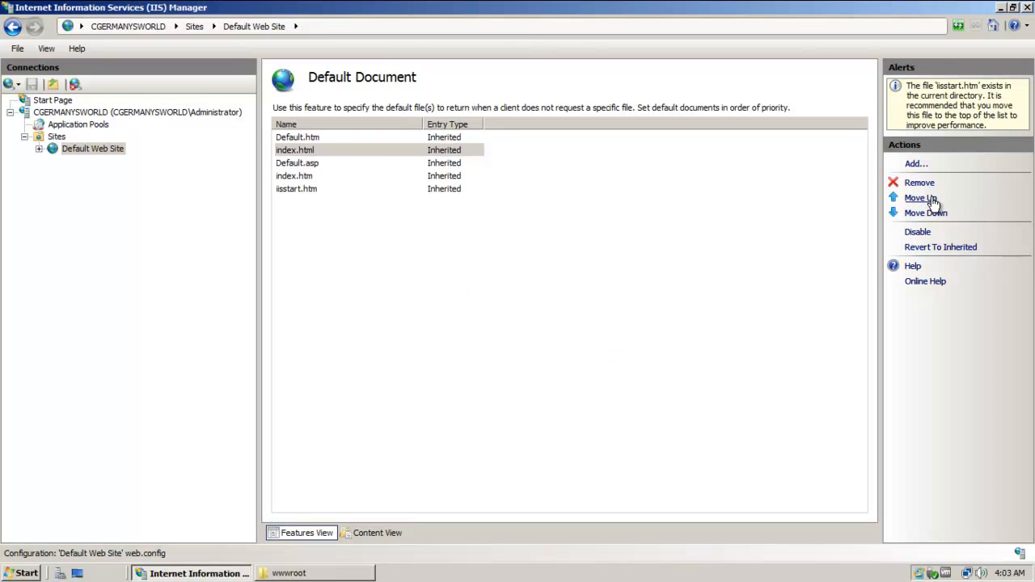
left_click(928, 202)
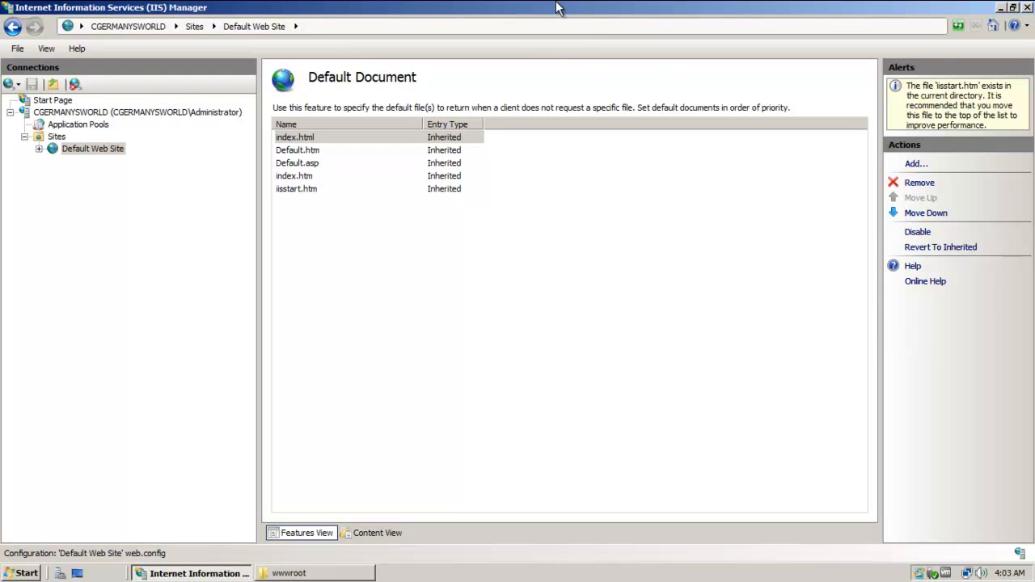
left_click(1001, 7)
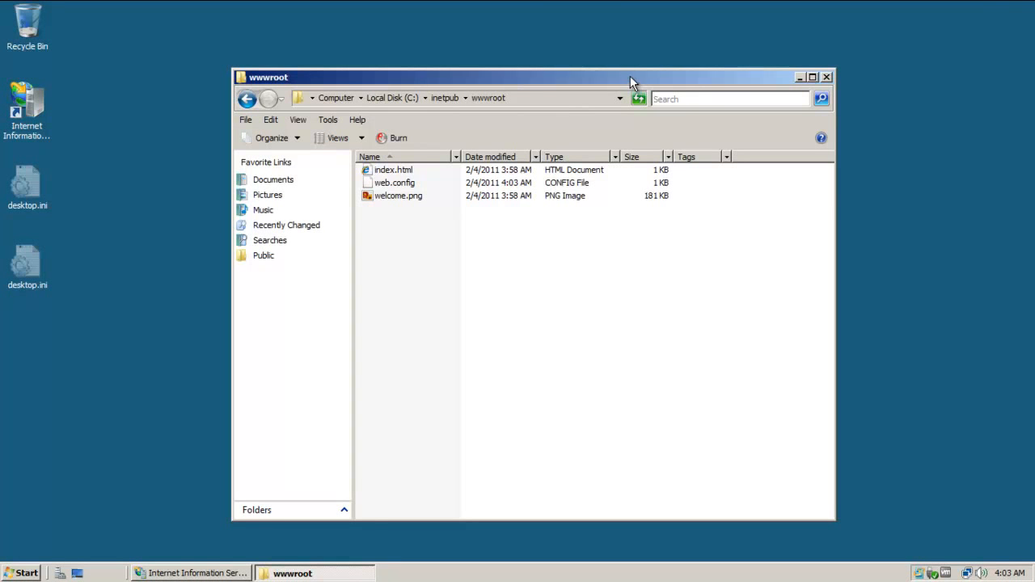
Launch Internet Explorer from Start, view its Enhanced Security Configuration notice, and close it.
left_click_drag(630, 79, 649, 53)
left_click(426, 148)
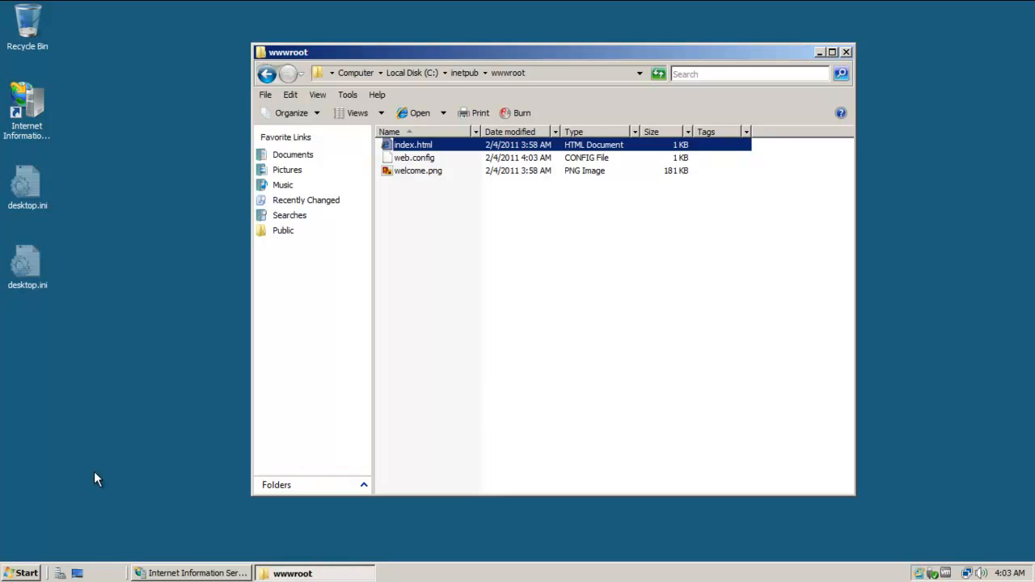
left_click(28, 574)
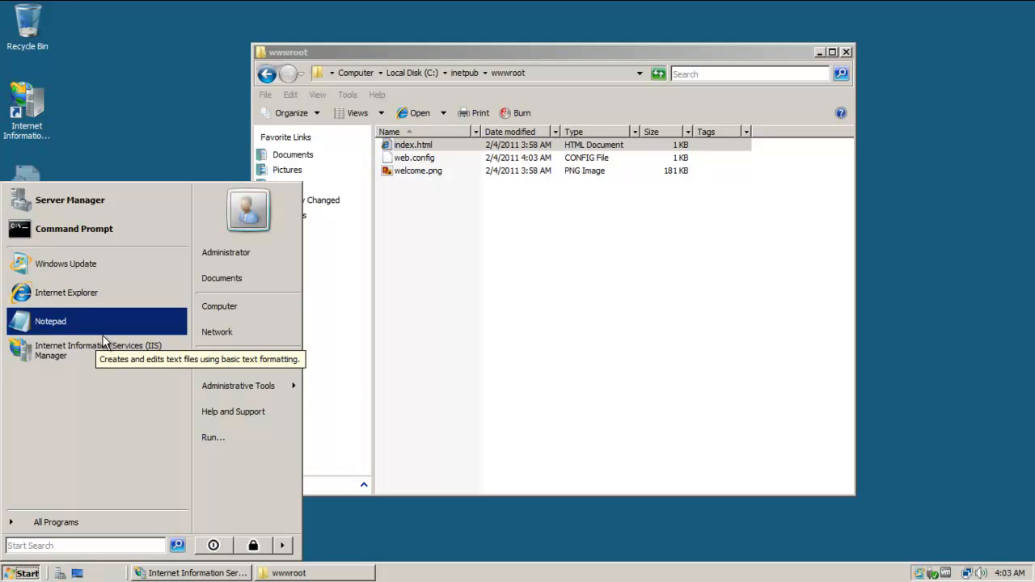
left_click(78, 295)
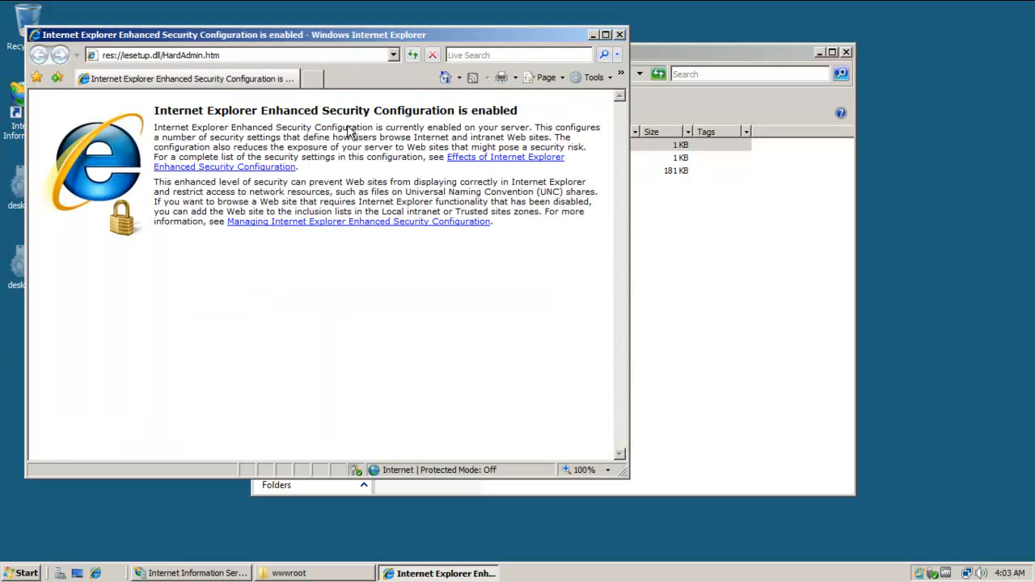
left_click(620, 35)
Open Programs and Features in a maximized Control Panel, then choose 'Turn Windows features on or off'.
left_click(13, 576)
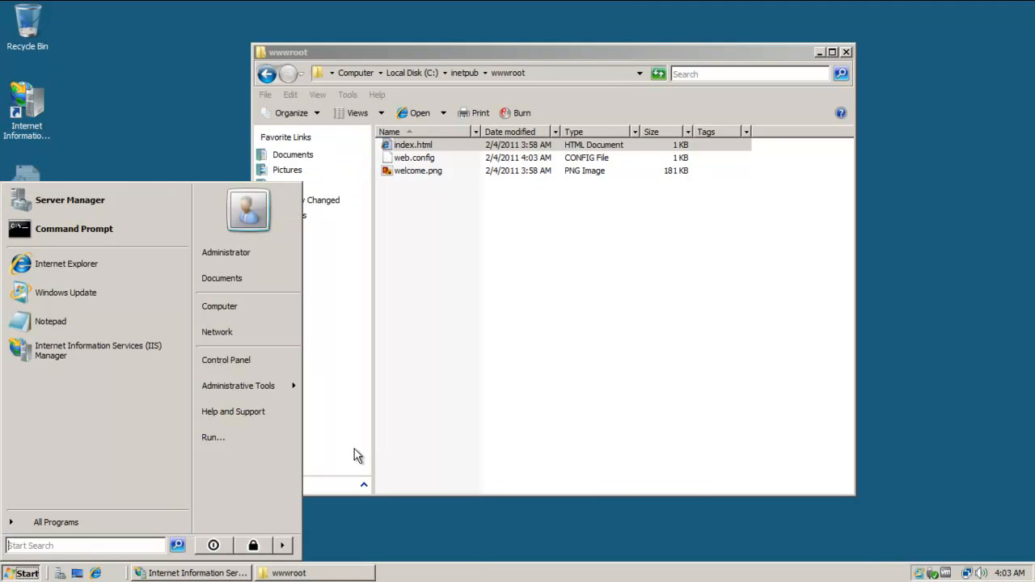
left_click(264, 363)
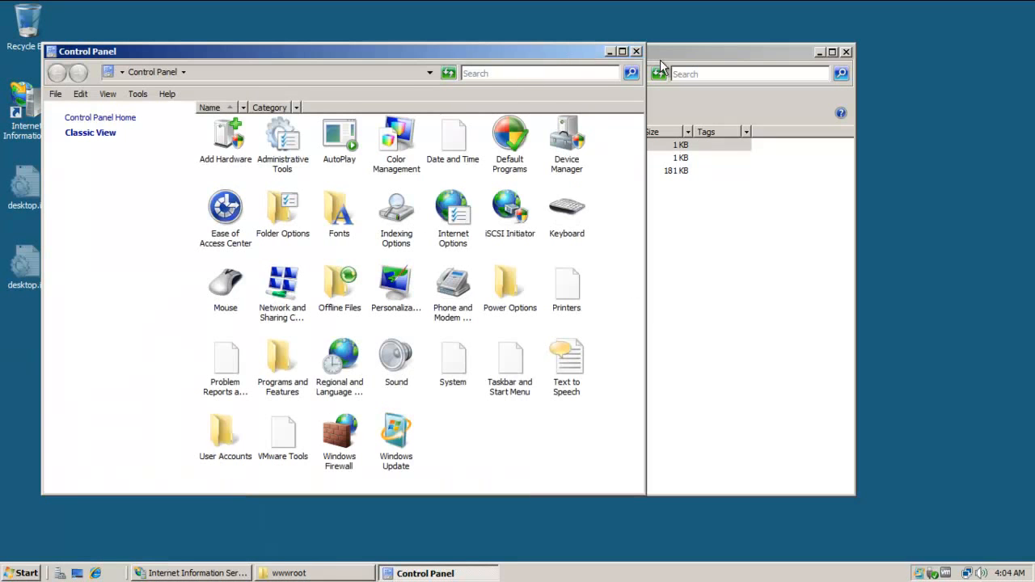
left_click(622, 51)
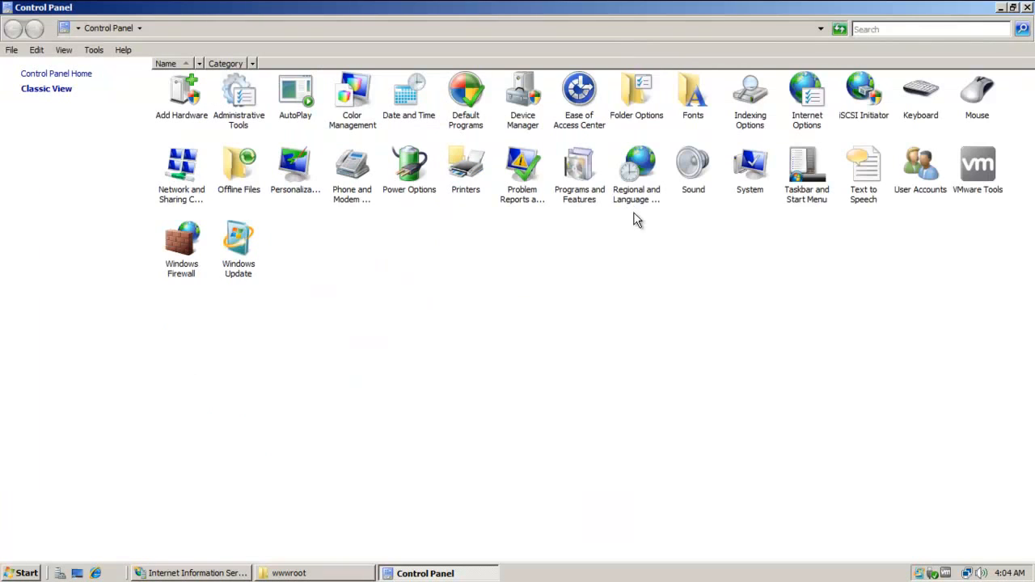
left_click(586, 191)
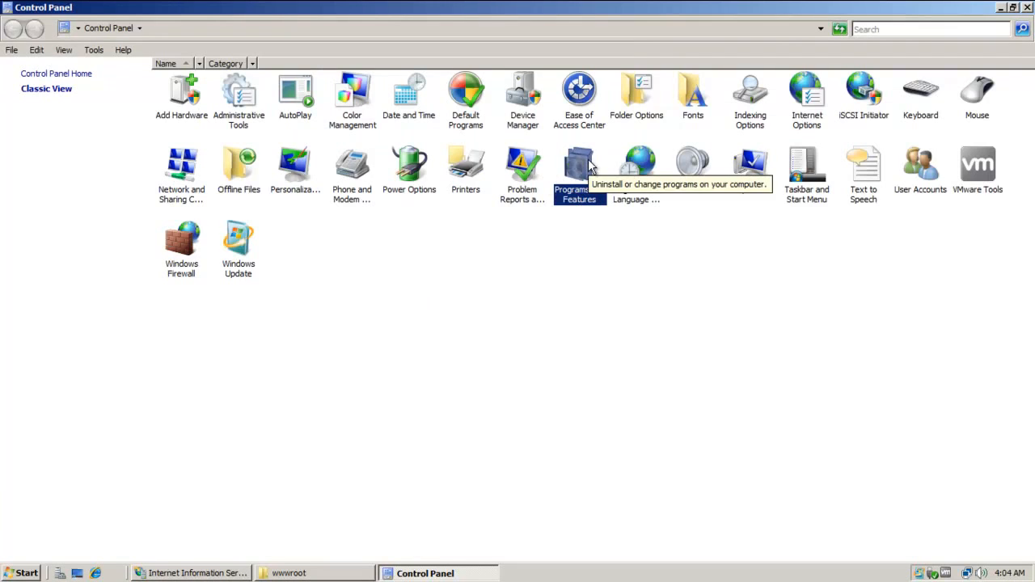
double_click(588, 165)
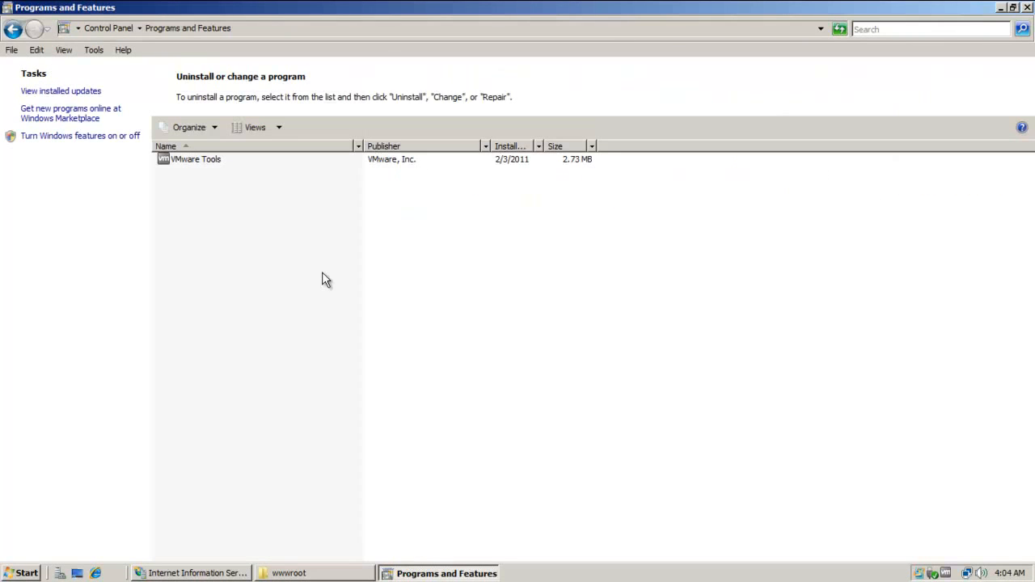
left_click(108, 136)
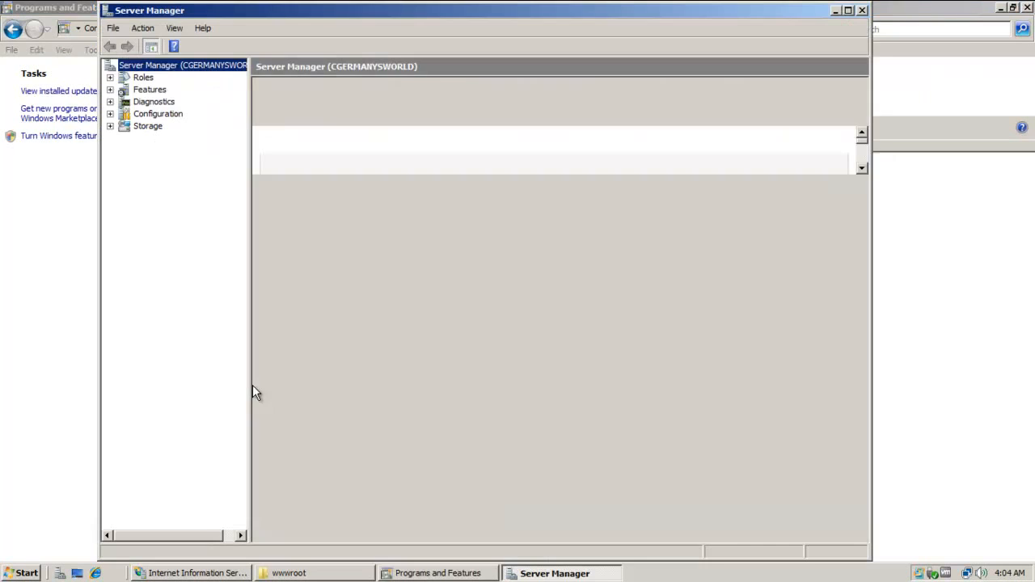
Set IE Enhanced Security Configuration to Off for Administrators and Users, then close Server Manager.
left_click(110, 89)
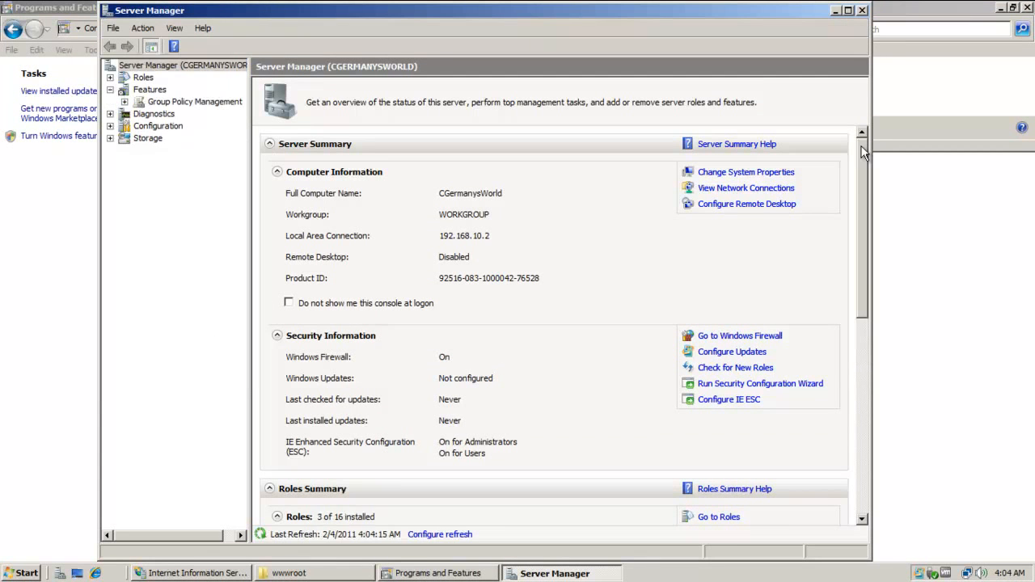
left_click(747, 407)
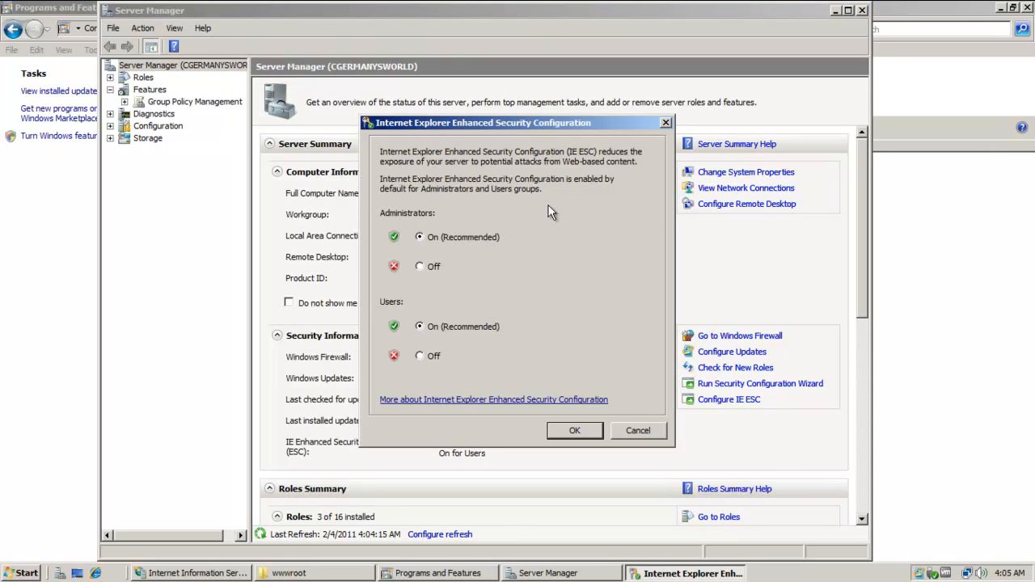
left_click(426, 269)
left_click(434, 359)
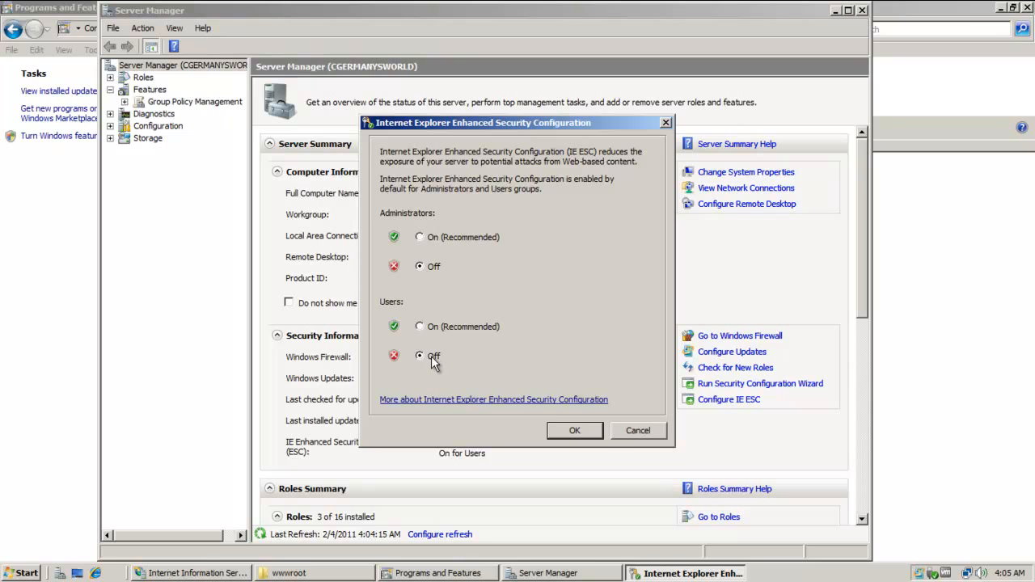
left_click(585, 429)
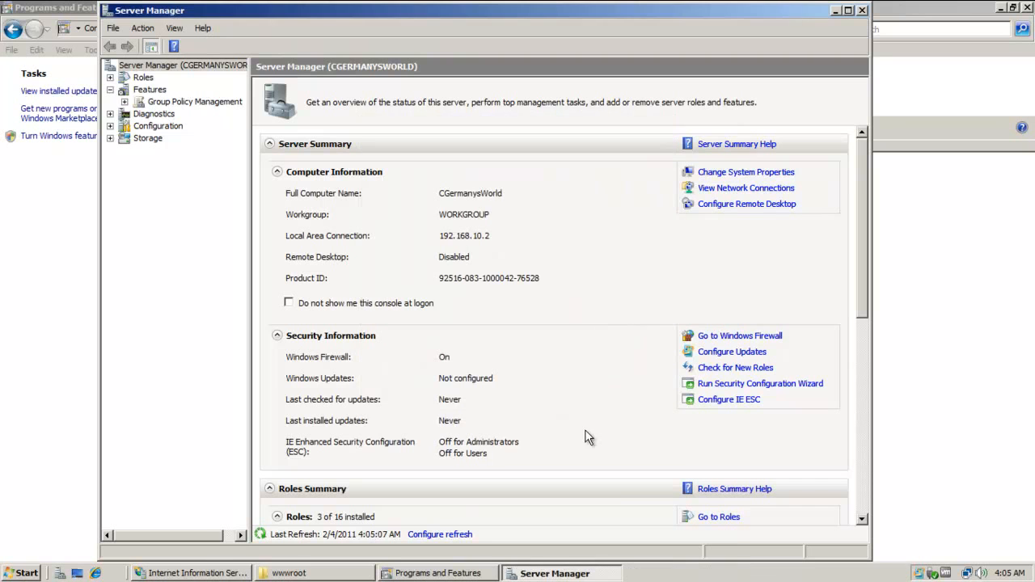
left_click(863, 10)
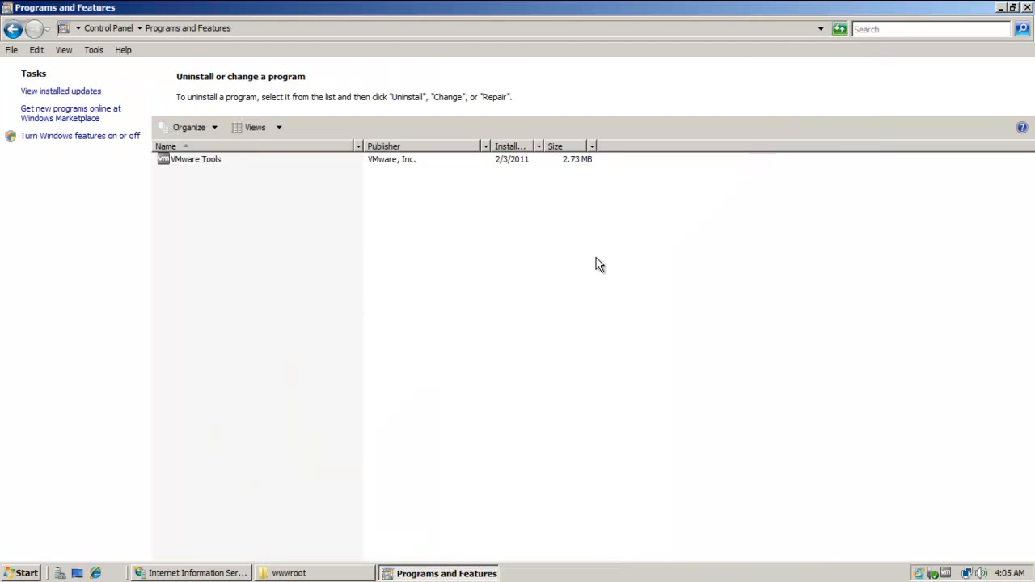
Close Programs and Features and relaunch Internet Explorer maximized with its address selected.
left_click(1027, 7)
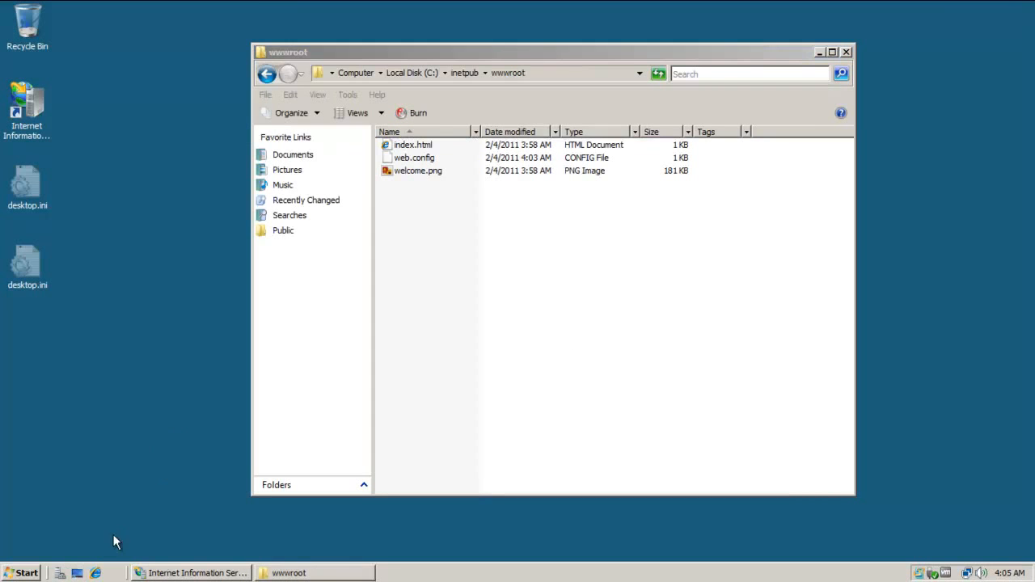
left_click(95, 572)
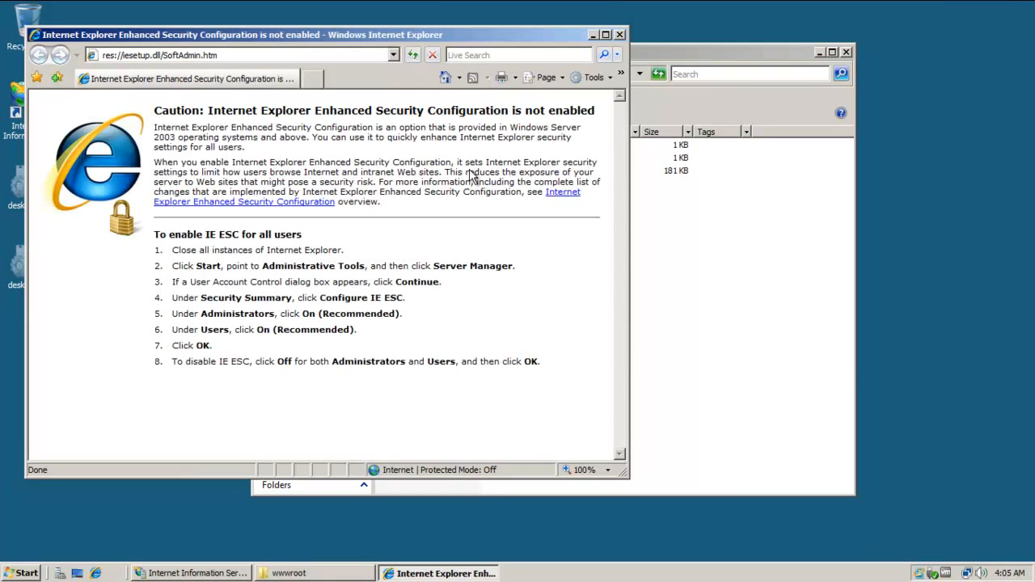
left_click(605, 35)
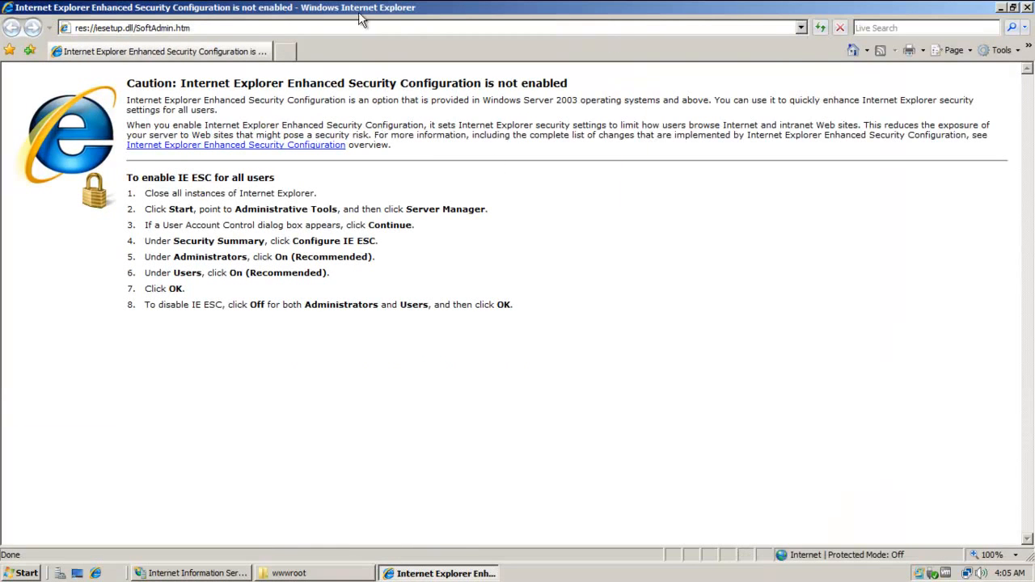
left_click(355, 31)
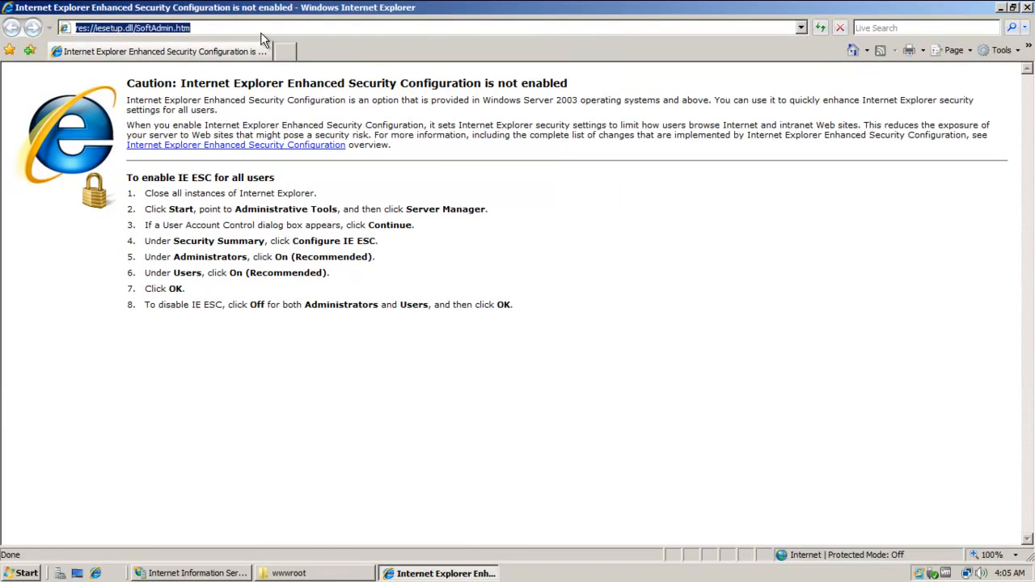
type("http")
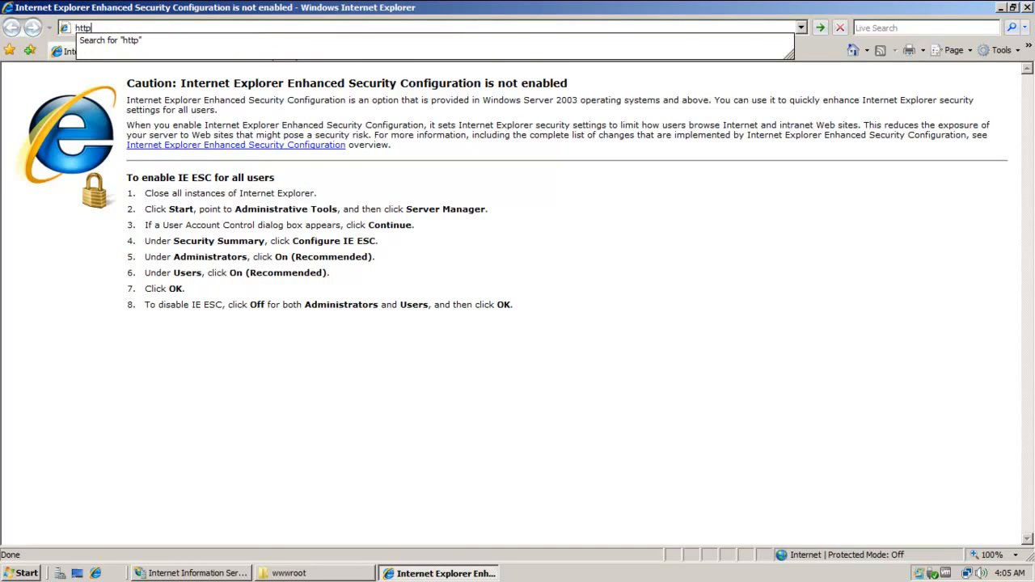
type("://localhost")
key("Return")
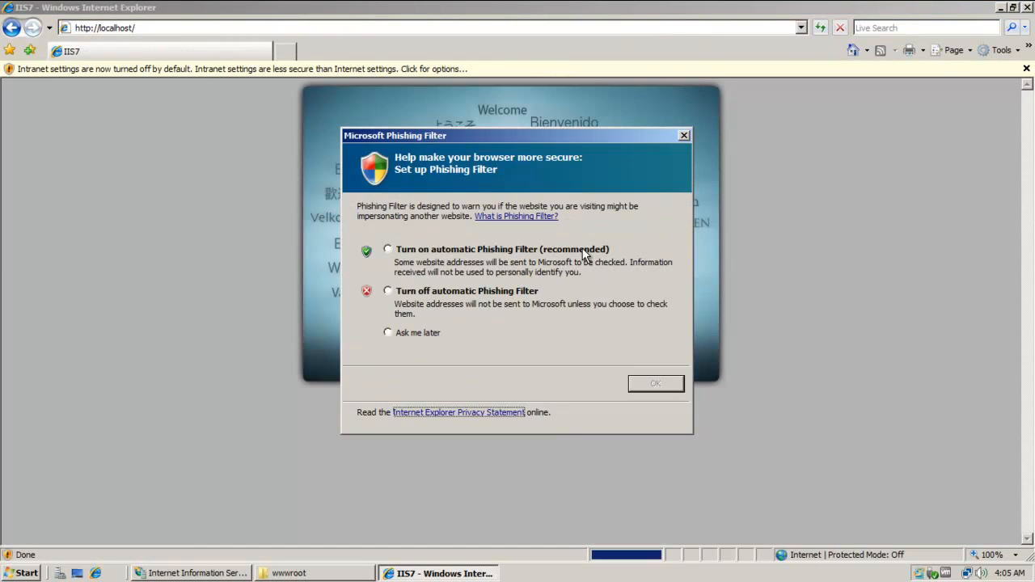
left_click(469, 292)
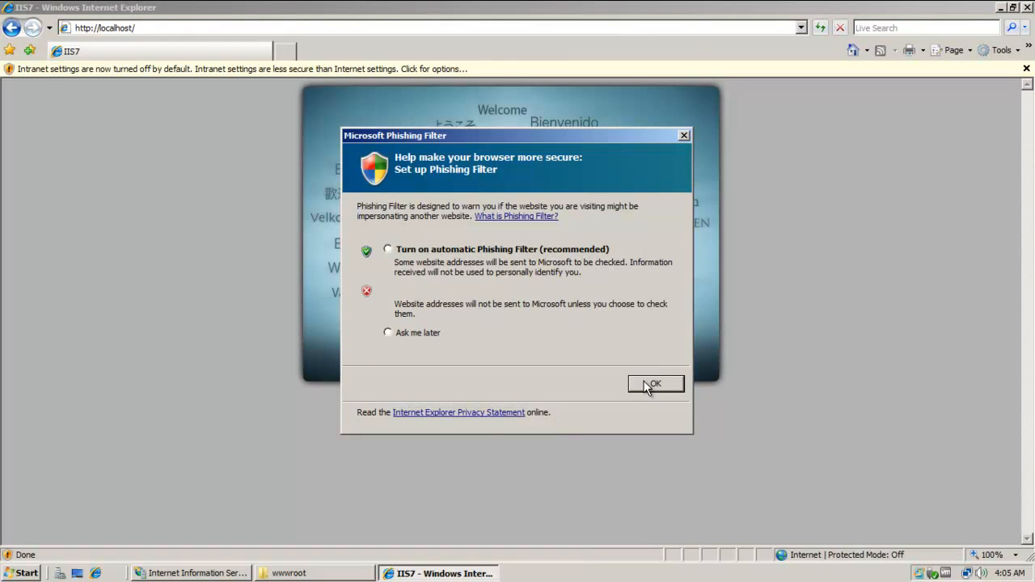
left_click(651, 385)
Dismiss the intranet notice permanently and enable Intranet Settings from the Information Bar.
left_click(500, 315)
left_click(621, 339)
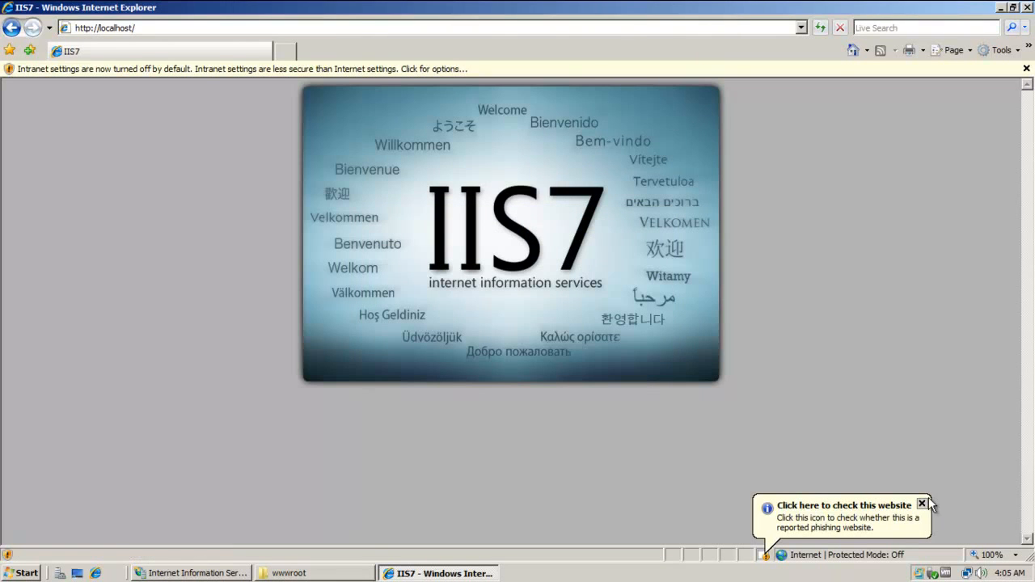
left_click(450, 72)
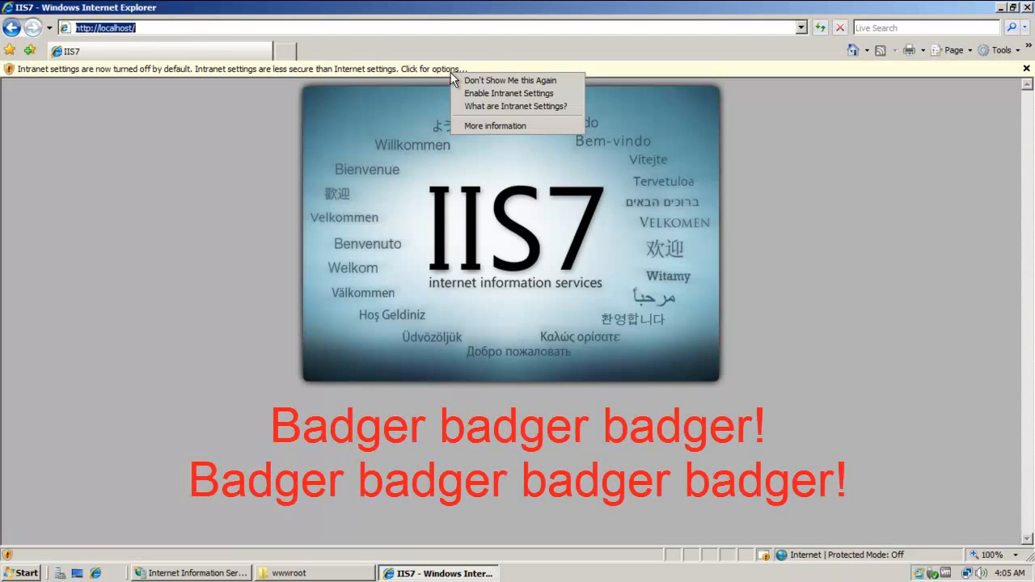
left_click(507, 90)
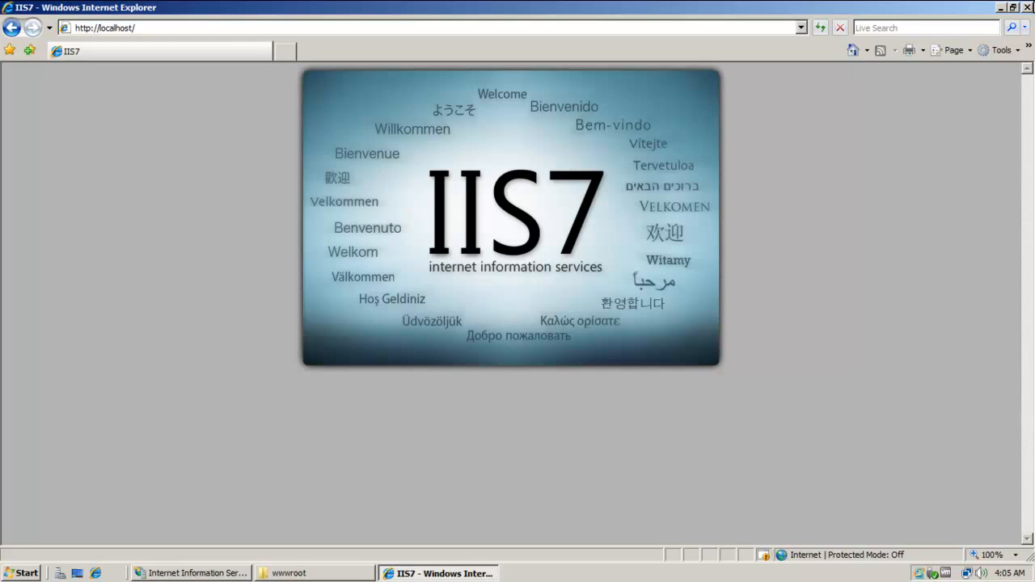
Close the browser and open index.html in Notepad via Open With.
left_click(1027, 7)
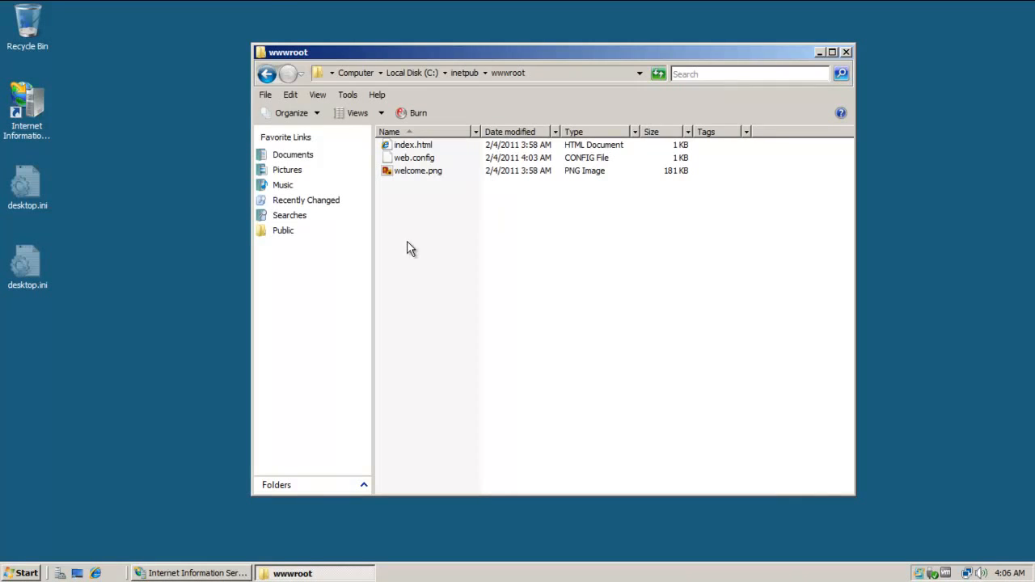
right_click(419, 145)
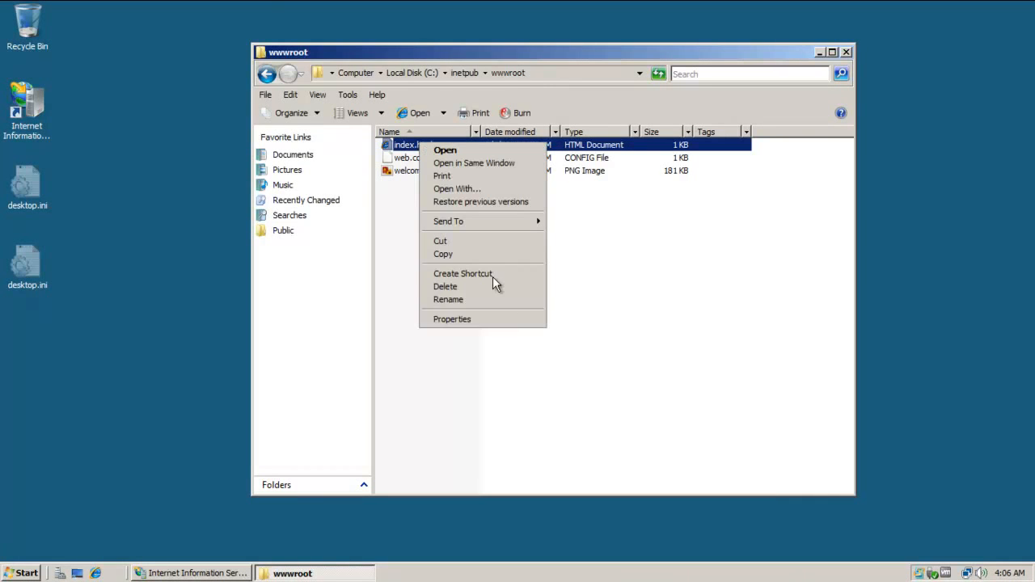
left_click(498, 189)
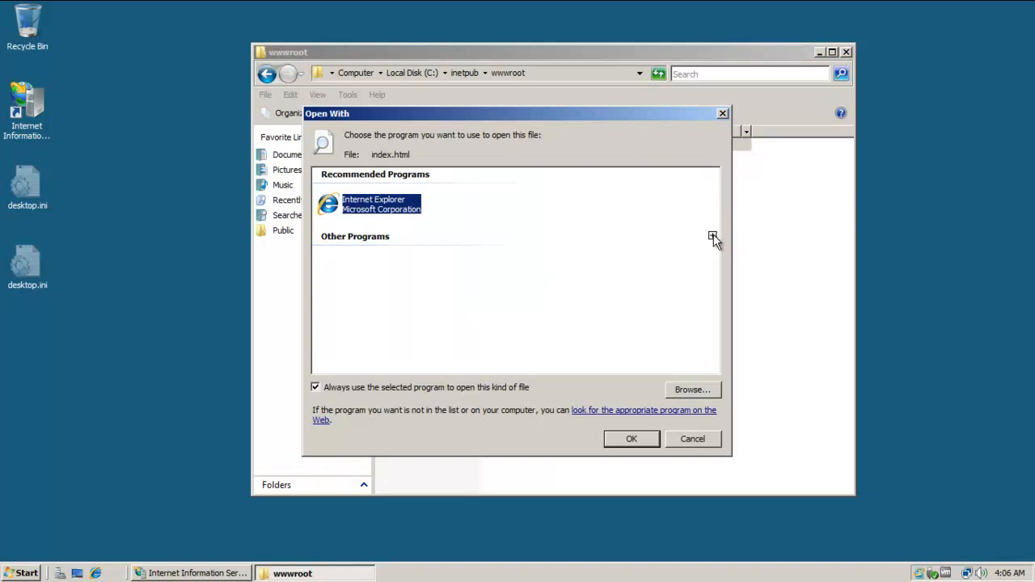
left_click(715, 235)
left_click(554, 272)
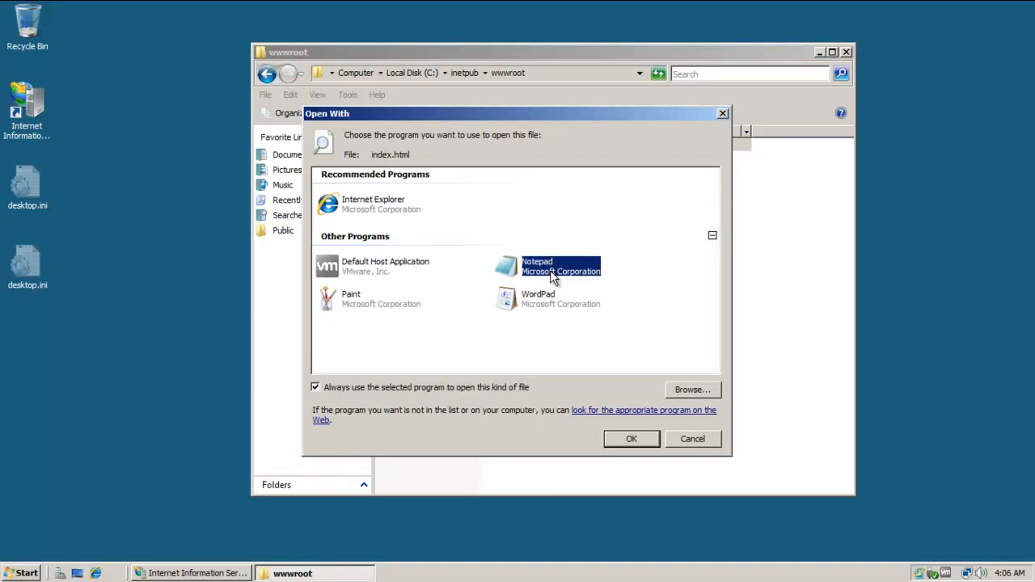
left_click(630, 438)
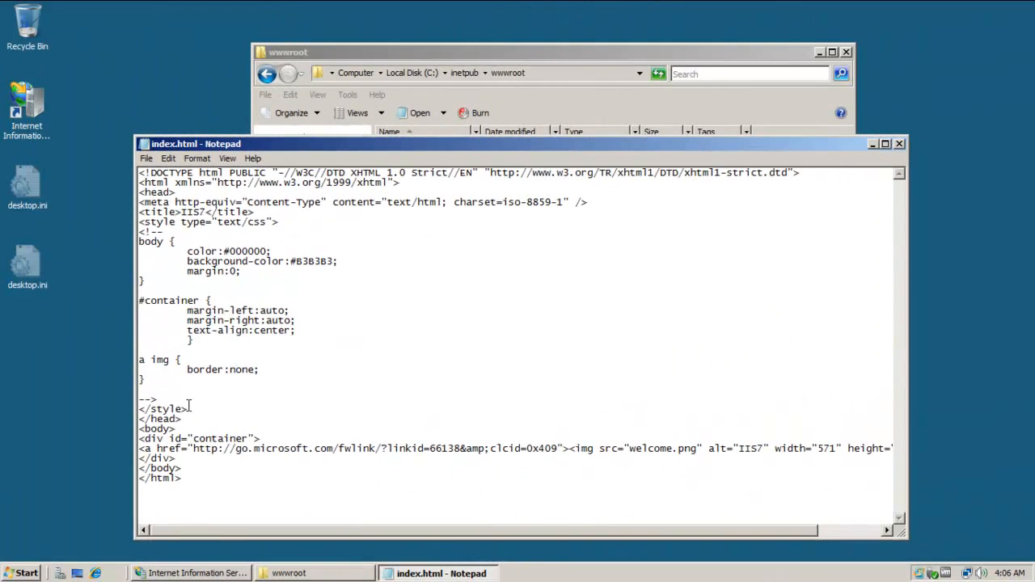
Delete the style block, retitle the page 'Yarrgh!', and set body bgcolor 000000 with text ffffff.
left_click_drag(188, 407, 139, 221)
key("Delete")
left_click_drag(206, 211, 182, 212)
type("Yarrgh!")
key("Down")
key("Delete")
Wrap the heading in <center> tags and add a 'Yarrgh!!!' line inside.
key("Down")
key("Right")
key("Right")
key("Right")
key("Right")
key("Right")
type("bgcolor=\"\"")
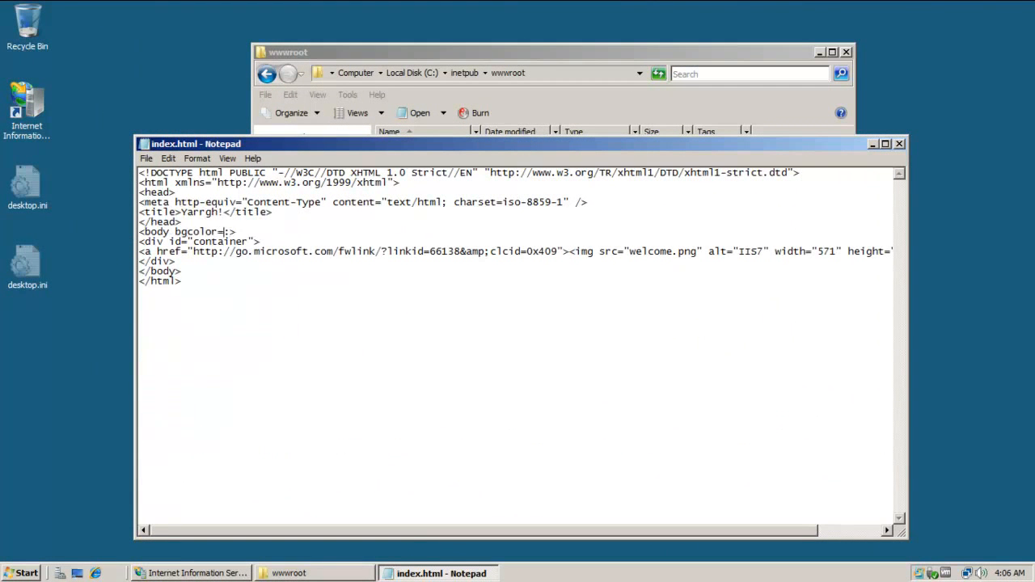
type("000000")
key("Right")
type("text=\"ffffff\"")
Replace the container div with a <br> and a Trebuchet MS size 5 'PIRATES!' heading.
left_click_drag(199, 263, 129, 245)
type("<br>")
key("Return")
key("Return")
key("Return")
type("<font face=\"Trebuchet MS\" size=\"5\"></font>")
key("Left")
key("Left")
key("Left")
key("Left")
key("Left")
key("Left")
key("Left")
type("PIRATES!")
key("End")
key("Up")
key("Return")
type("<center>")
key("Down")
key("Down")
type("</center>")
key("Home")
key("Return")
key("Up")
type("Yarrgh!!!")
key("Down")
key("Down")
key("Return")
key("Return")
key("Return")
key("Up")
key("Up")
key("Up")
type("<br>")
key("Return")
type("<br>")
Start a table containing one row with a <td></td> cell.
key("Return")
type("<a href=\"\"")
key("Left")
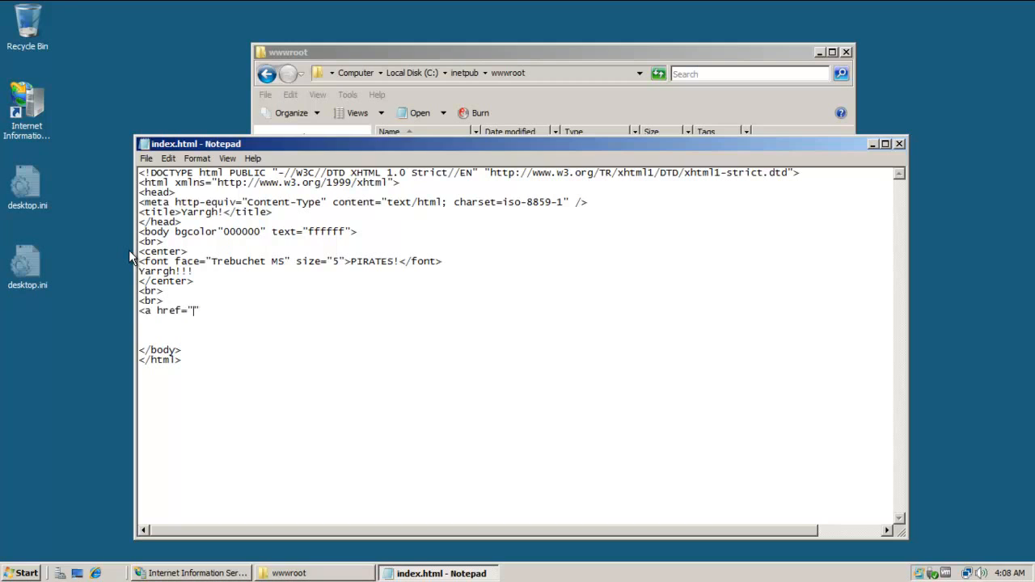
type("http://www.networkingprogramming.com")
key("Right")
type("></a>")
key("Left")
key("Left")
key("Left")
key("Left")
type("SOURCE")
key("BackSpace")
key("BackSpace")
key("BackSpace")
key("BackSpace")
key("BackSpace")
key("BackSpace")
key("BackSpace")
type("VIDEOS")
key("Down")
key("Down")
type("<table>")
key("Return")
type("</table>")
key("Up")
key("Return")
type("<tr>")
key("Return")
type("</tr>")
key("Up")
Duplicate the cell into three and fill them with 'Arrrgh!', 'Vast' and 'Ye!'.
key("Return")
type("<td></td>")
key("shift+Home")
key("ctrl+c")
key("End")
Make the heading red and wrap the table in a white Callibri size 4 font tag.
key("Return")
key("ctrl+v")
key("Return")
key("ctrl+v")
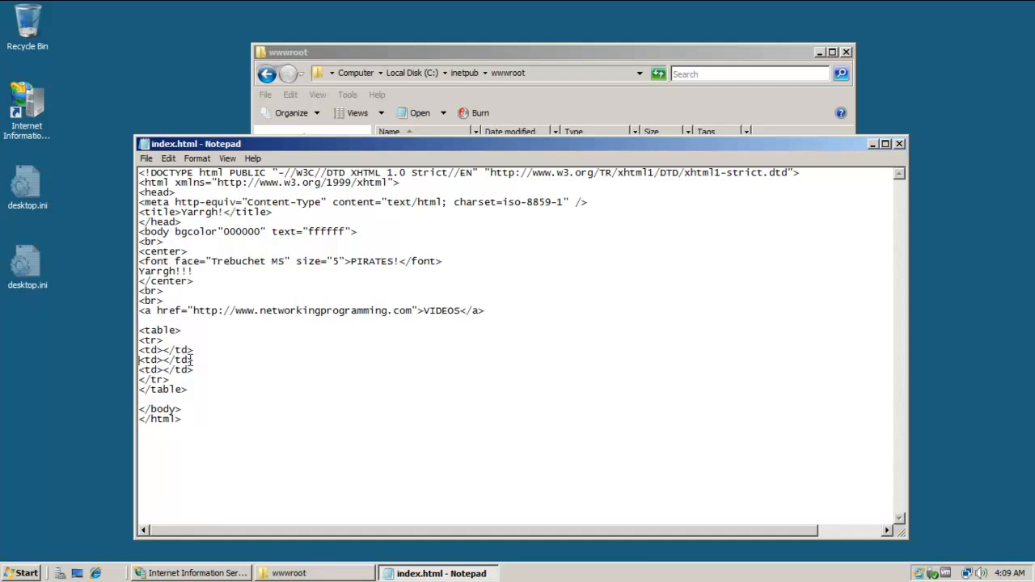
type("Arrrgh!")
left_click(163, 360)
type("Vast")
left_click(163, 370)
type("Ye!")
left_click(259, 322)
left_click(345, 261)
type("color=\"red\"")
left_click(443, 322)
key("Return")
type("<font face=\"Callibri\" size=\"4\" color=\"white\"")
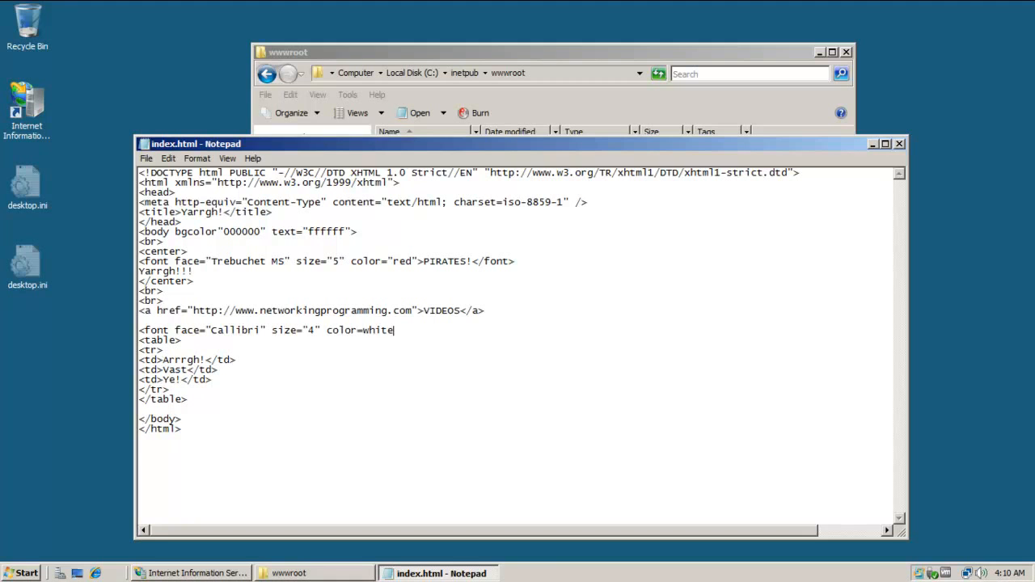
type(">")
left_click(456, 409)
type("</font>")
key("Return")
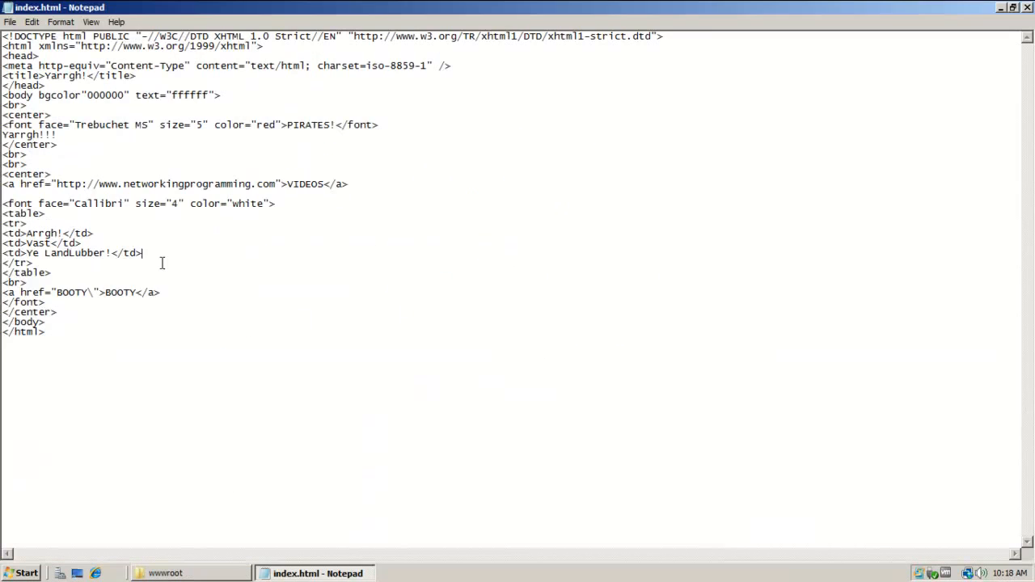
Change the link text to 'NetworkingProgramming.com VIDEOS' and delete the BOOTY link line.
double_click(323, 184)
type("om VIDEOS")
left_click_drag(164, 295, 4, 298)
key("BackSpace")
key("BackSpace")
Save a pirate image from the search results into wwwroot\images as Pirate1.jpg.
left_click(77, 573)
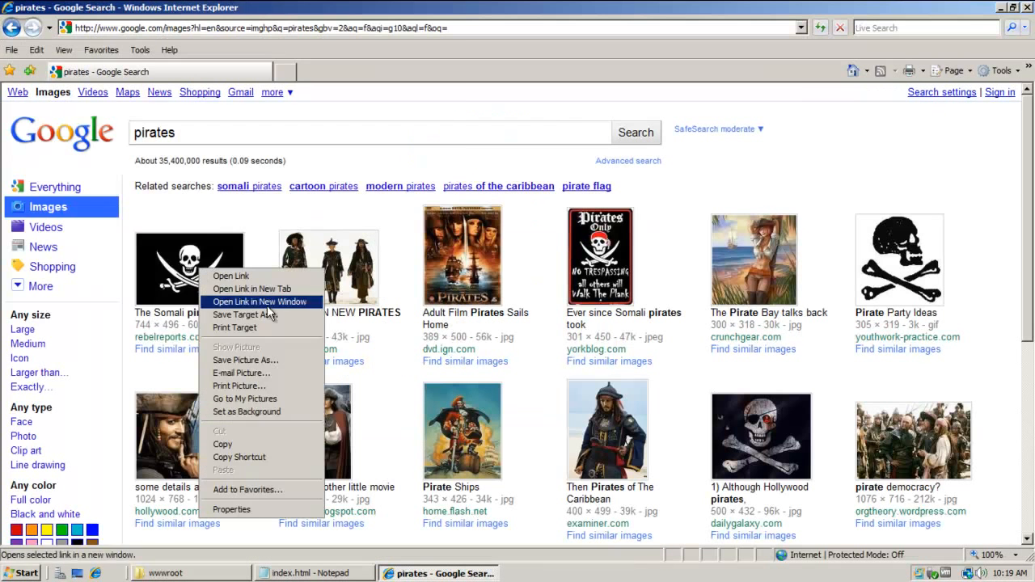
left_click(245, 360)
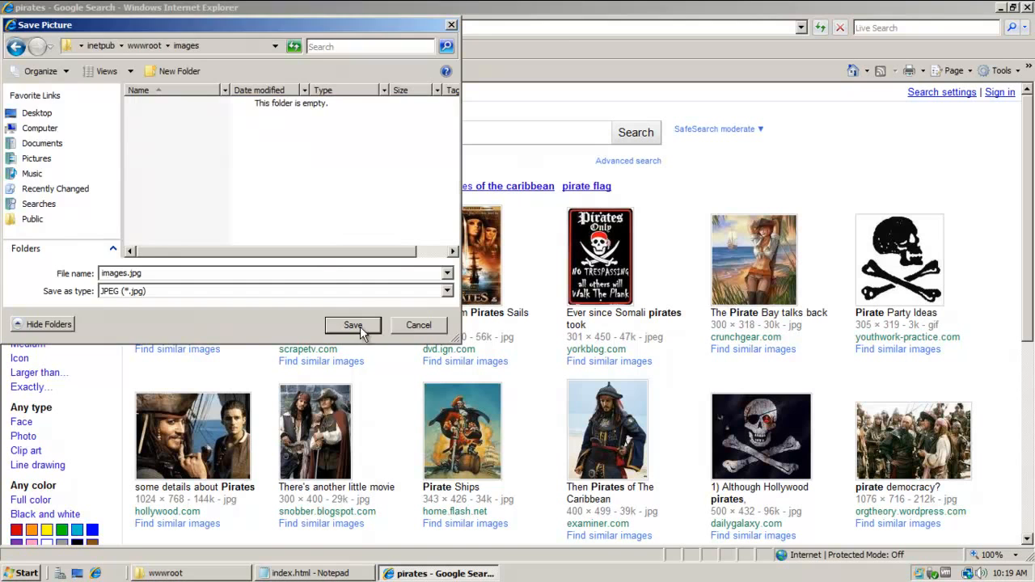
type("Pirate1")
left_click(347, 325)
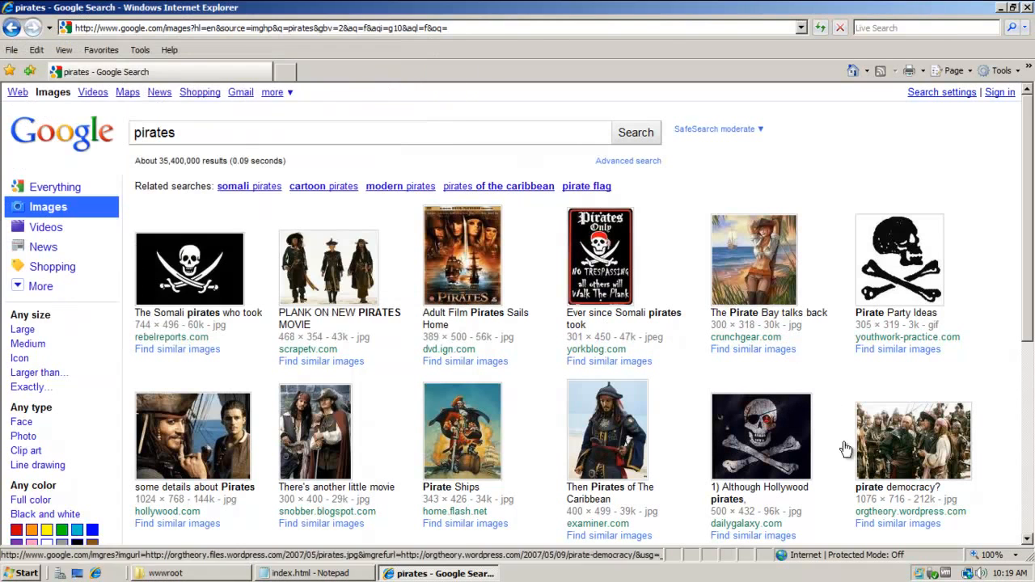
right_click(218, 259)
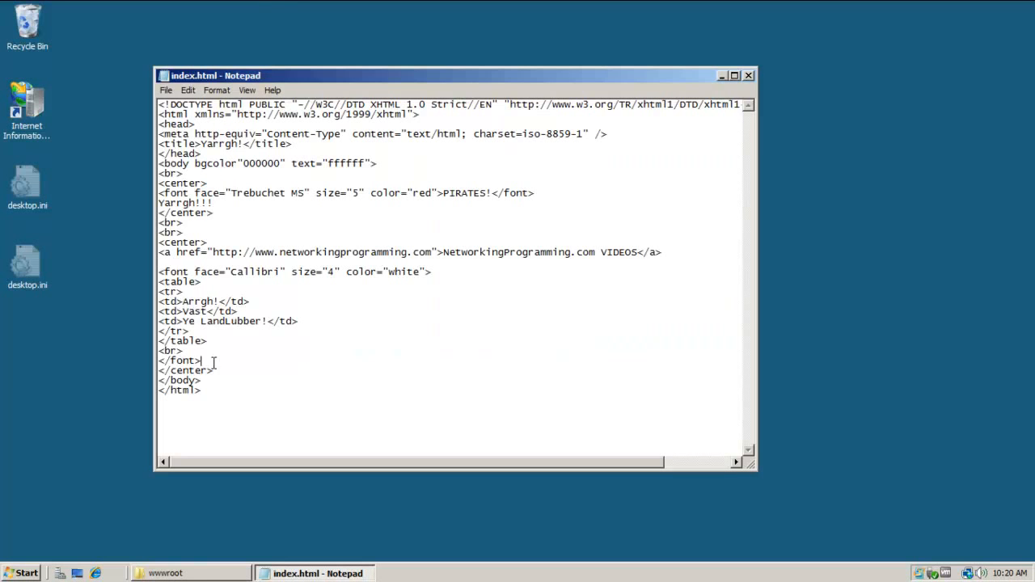
Replace the first cell's Arrgh! text with <img src="images/Pirate1.jpg" height="150" width="150">.
left_click_drag(183, 300, 217, 300)
type("<img src=\"images/pirates1.jpg\"")
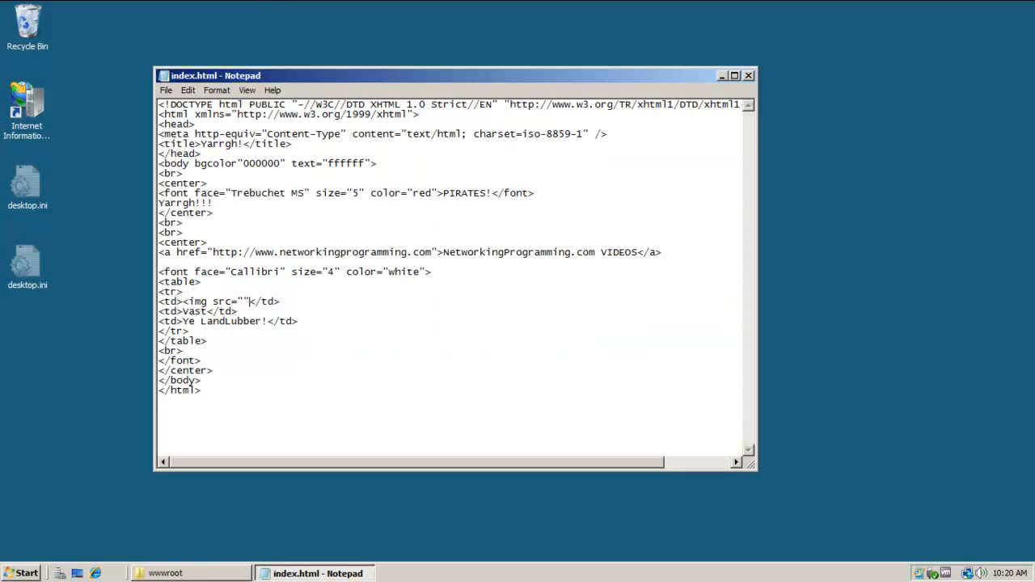
key("Left")
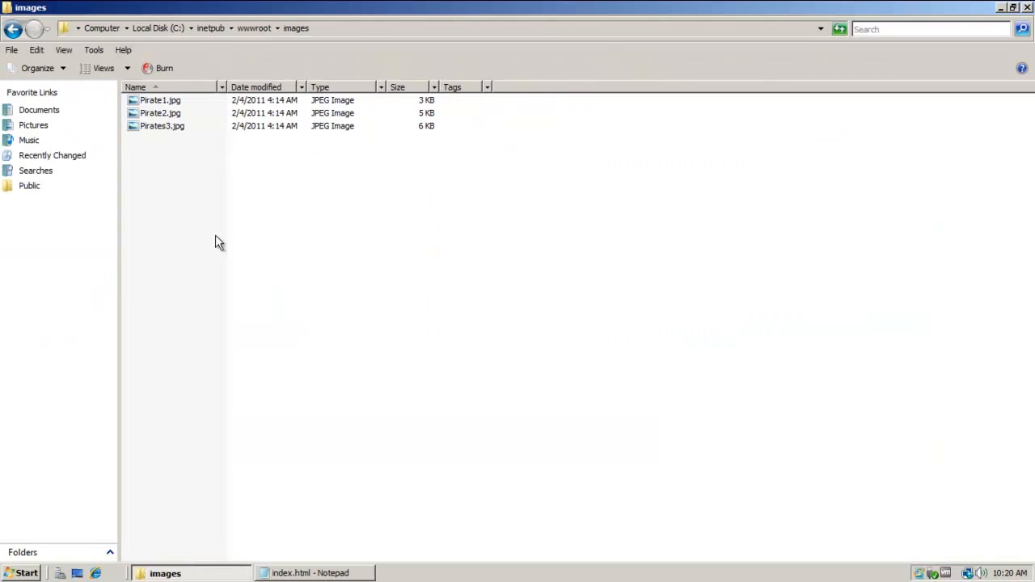
right_click(173, 127)
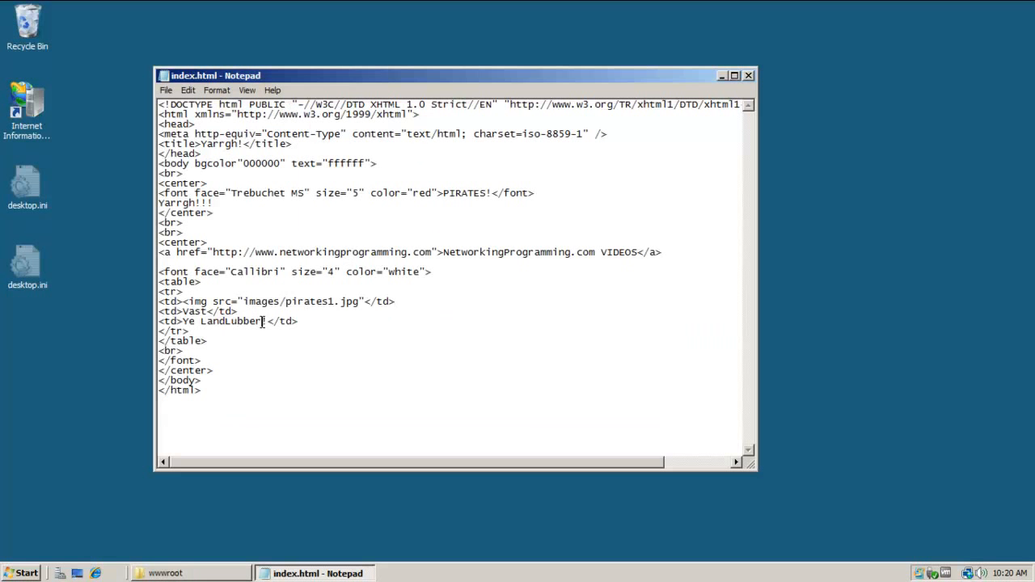
left_click(330, 301)
key("BackSpace")
key("Left")
key("Left")
key("Left")
key("Left")
key("Left")
key("BackSpace")
type("P")
type(" height=\"150\" width=>\"150\"")
Paste the image tag over the Vast and Ye LandLubber! cells, save index.html, and preview it.
key("ctrl+c")
left_click_drag(518, 301, 183, 311)
key("ctrl+v")
left_click_drag(267, 321, 182, 321)
key("ctrl+v")
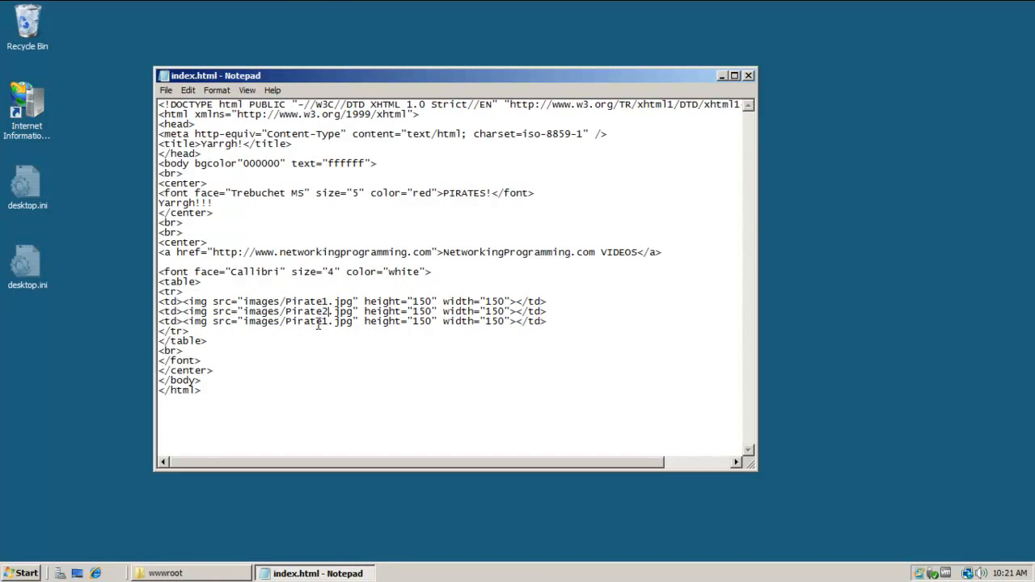
left_click(166, 89)
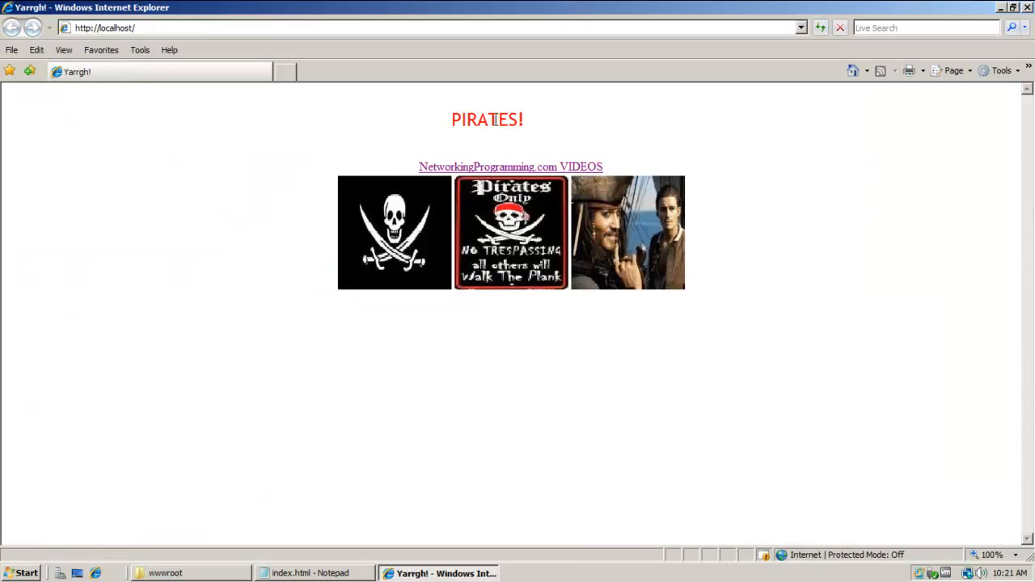
left_click(493, 167)
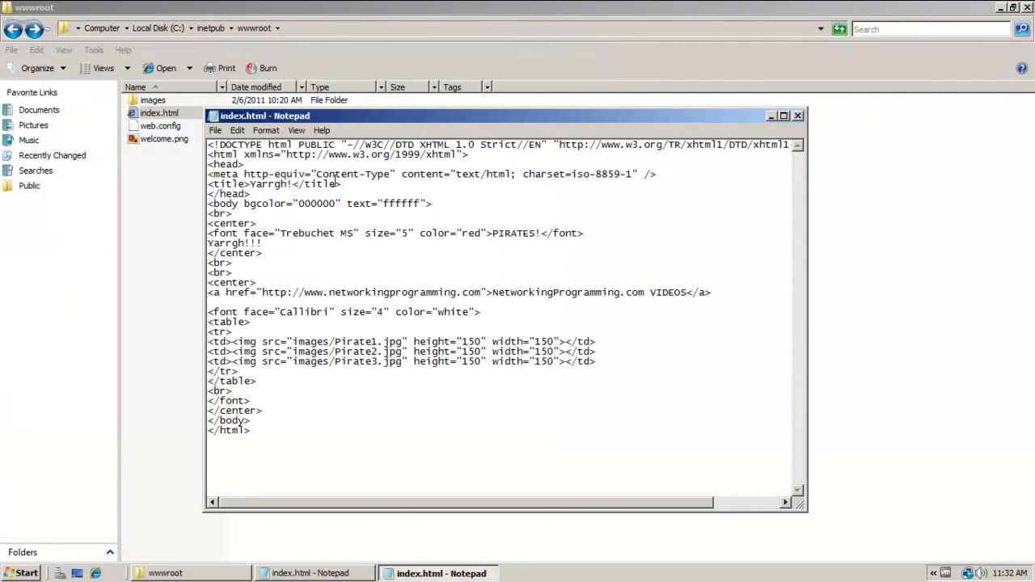
Close the Internet Explorer preview and return to index.html in Notepad.
left_click(215, 130)
left_click(230, 173)
left_click(132, 236)
left_click(97, 572)
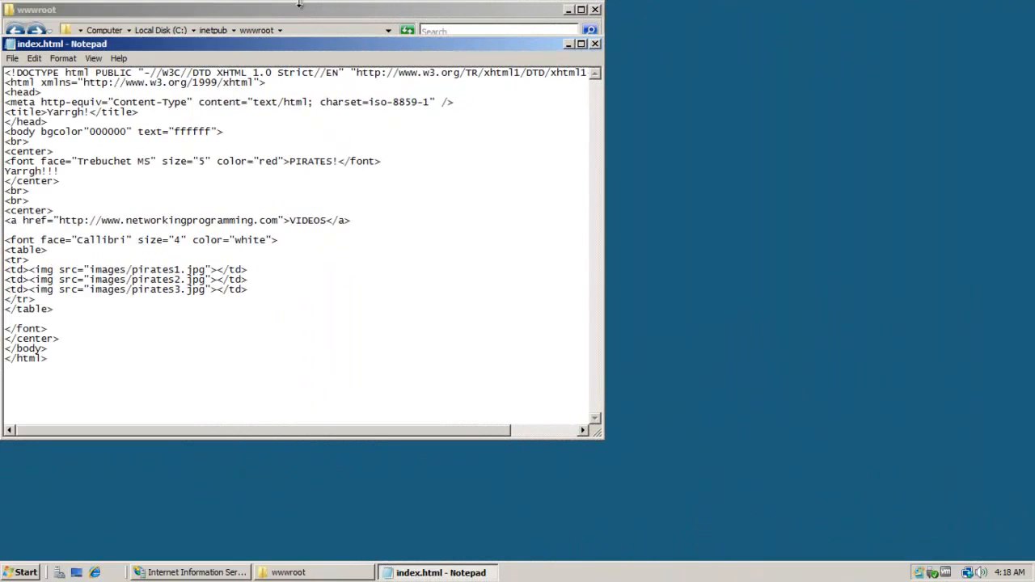
Create a new folder named DATA in wwwroot and open it.
left_click_drag(297, 16, 451, 84)
left_click(428, 278)
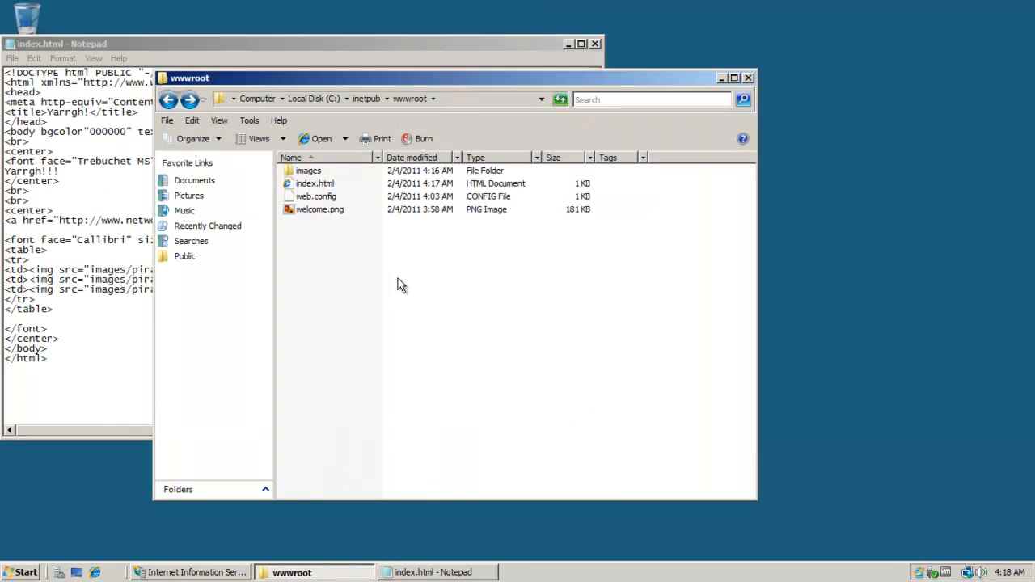
right_click(384, 289)
mouse_move(415, 432)
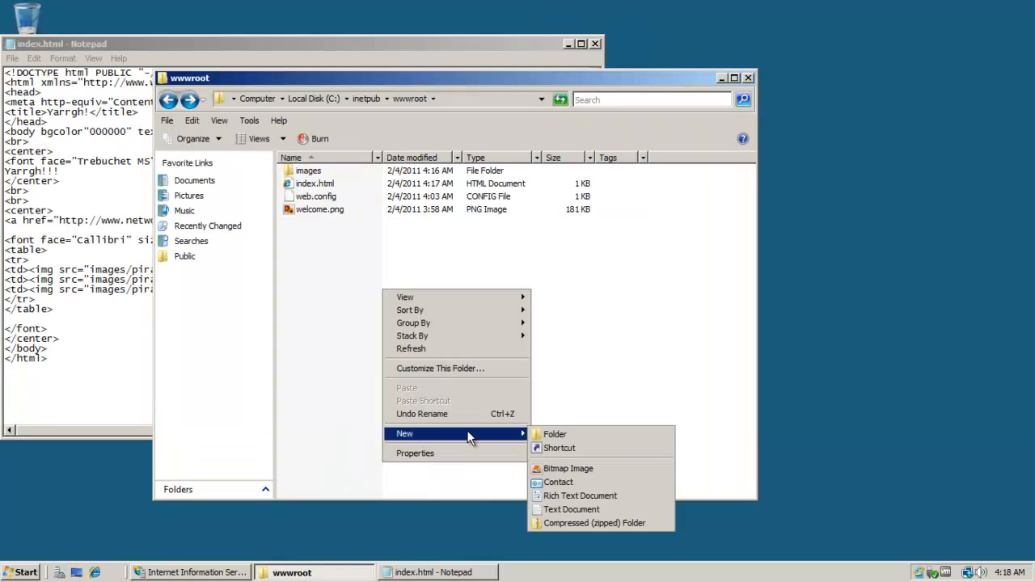
left_click(547, 436)
type("DATA")
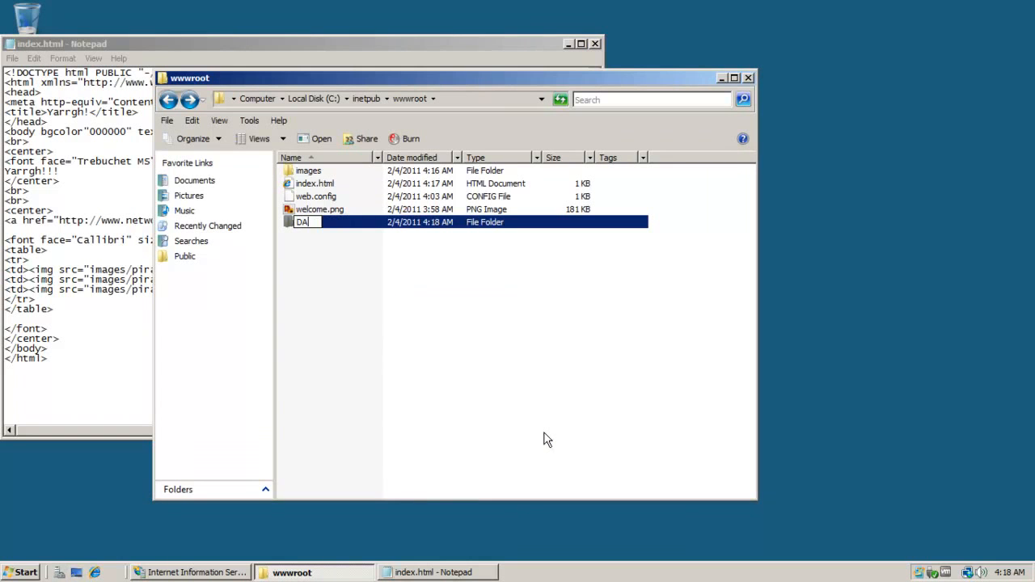
key("Return")
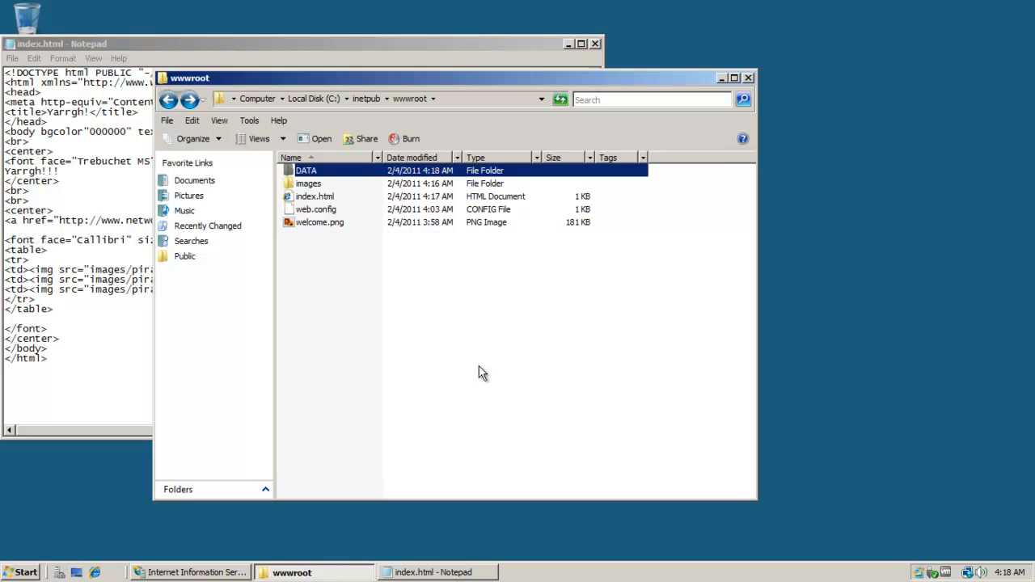
right_click(479, 368)
left_click(362, 294)
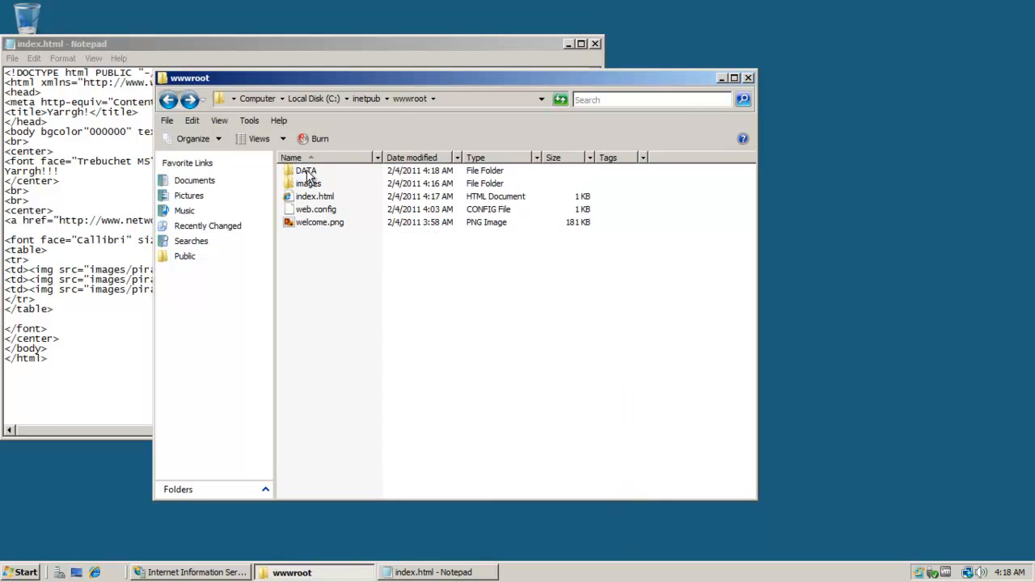
double_click(306, 171)
left_click(180, 99)
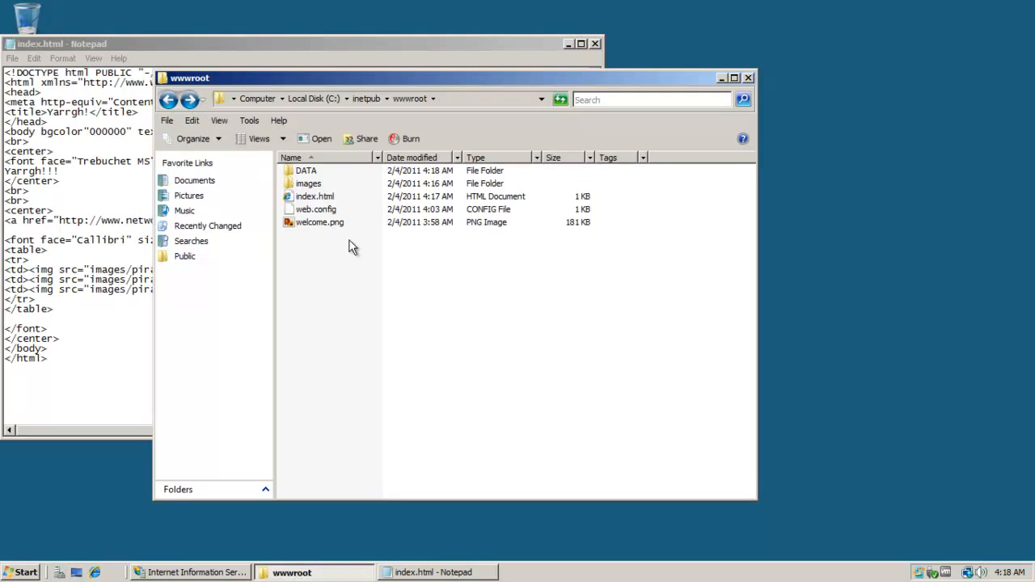
double_click(315, 171)
Create empty text files Treasure, Booty!, Secrets, CannonBalls and EyePatches in DATA.
right_click(344, 226)
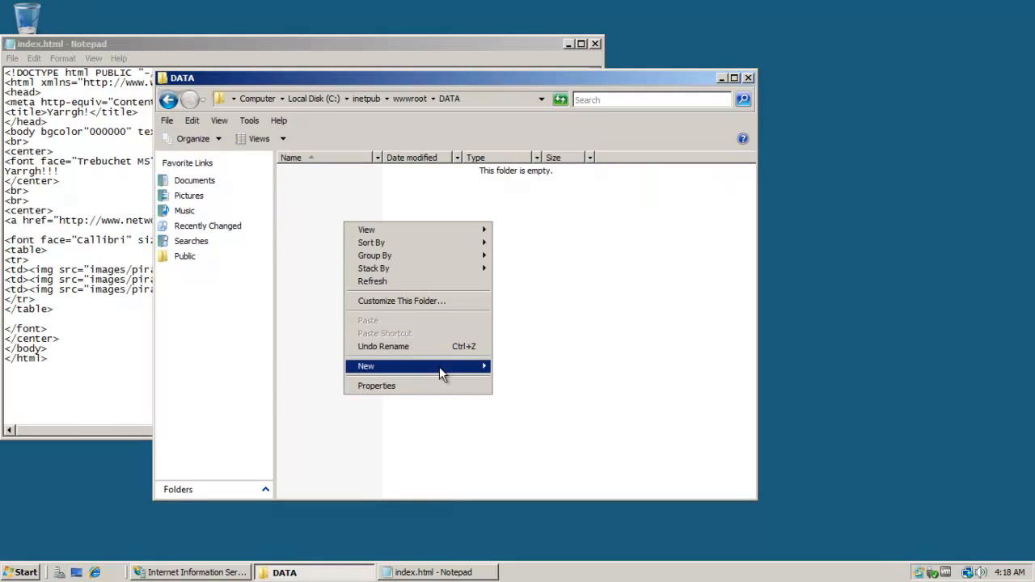
mouse_move(439, 366)
left_click(532, 440)
type("Treasure")
key("Return")
right_click(520, 437)
left_click(699, 483)
type("Booty!")
key("Return")
right_click(607, 393)
left_click(789, 440)
type("Secrets")
key("Return")
right_click(546, 351)
left_click(748, 480)
type("CannonBalls")
key("Return")
right_click(613, 401)
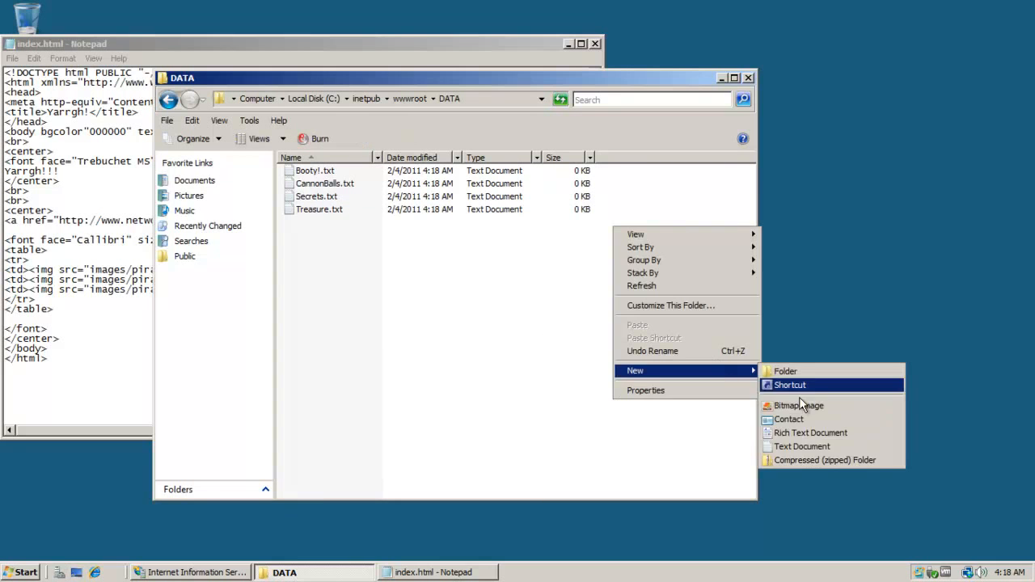
left_click(817, 436)
type("EyePatches")
key("Return")
Return to wwwroot and close the Notepad window.
left_click(479, 356)
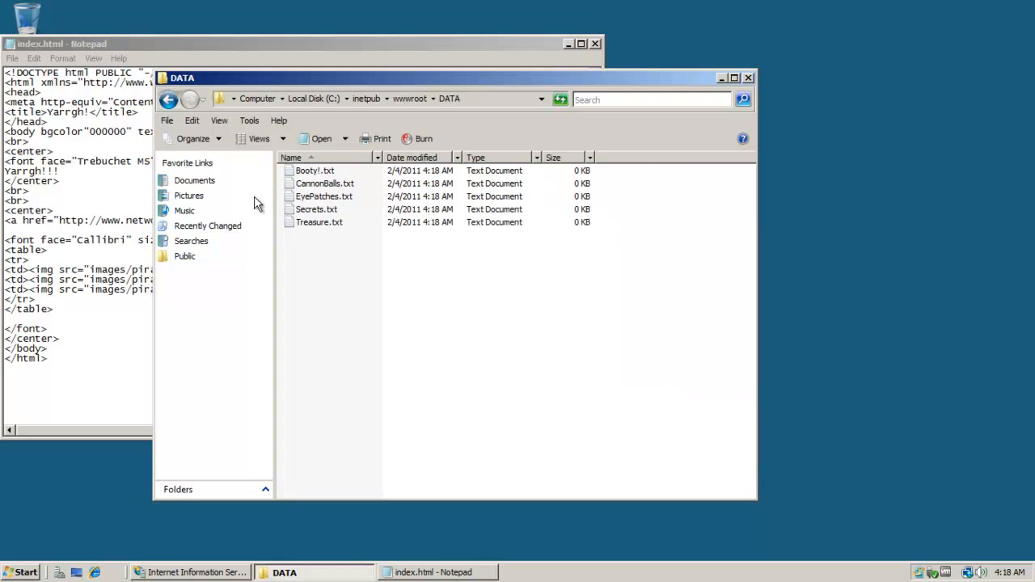
left_click(168, 100)
left_click(360, 311)
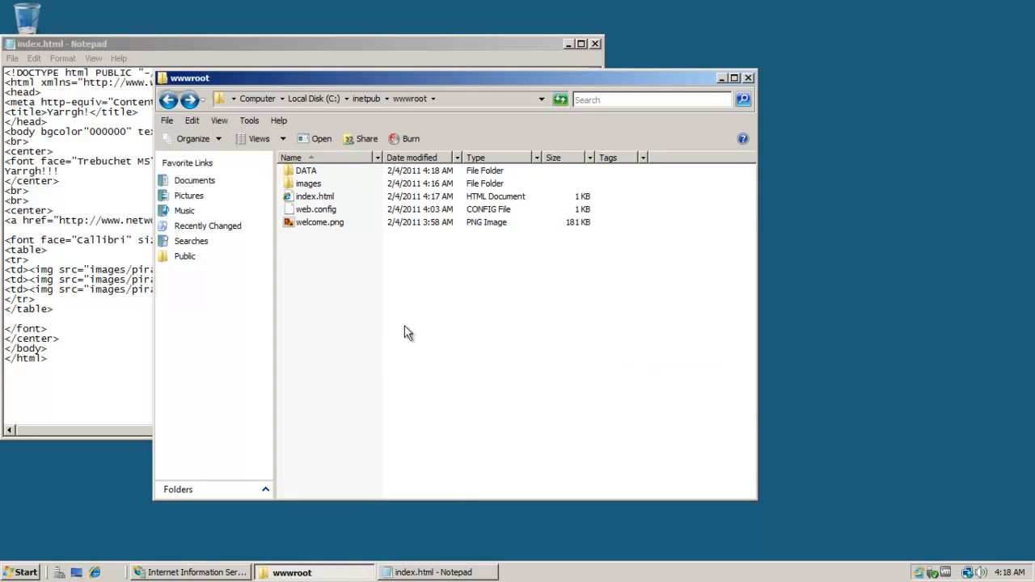
left_click(114, 137)
left_click(595, 44)
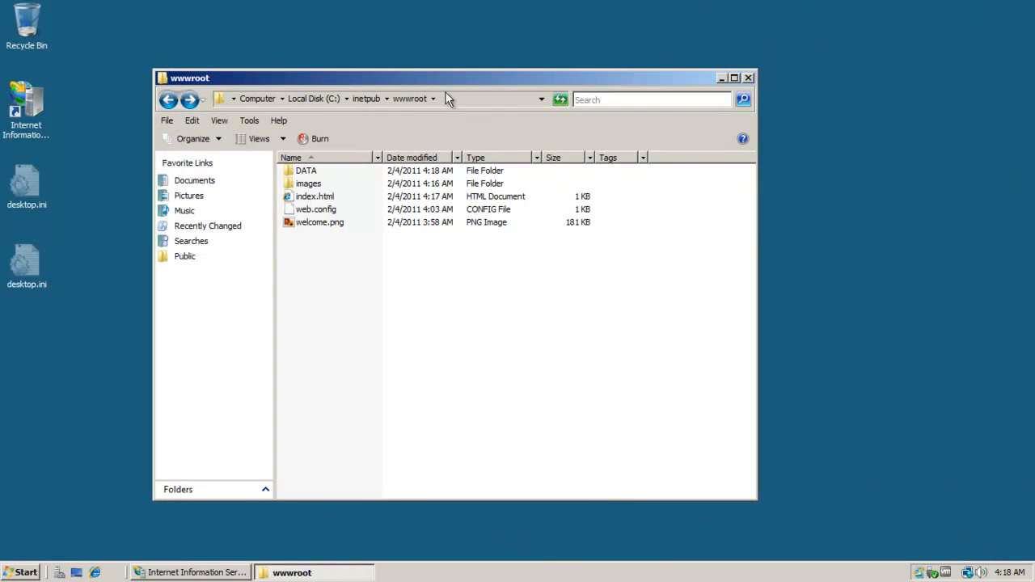
left_click_drag(445, 90, 546, 82)
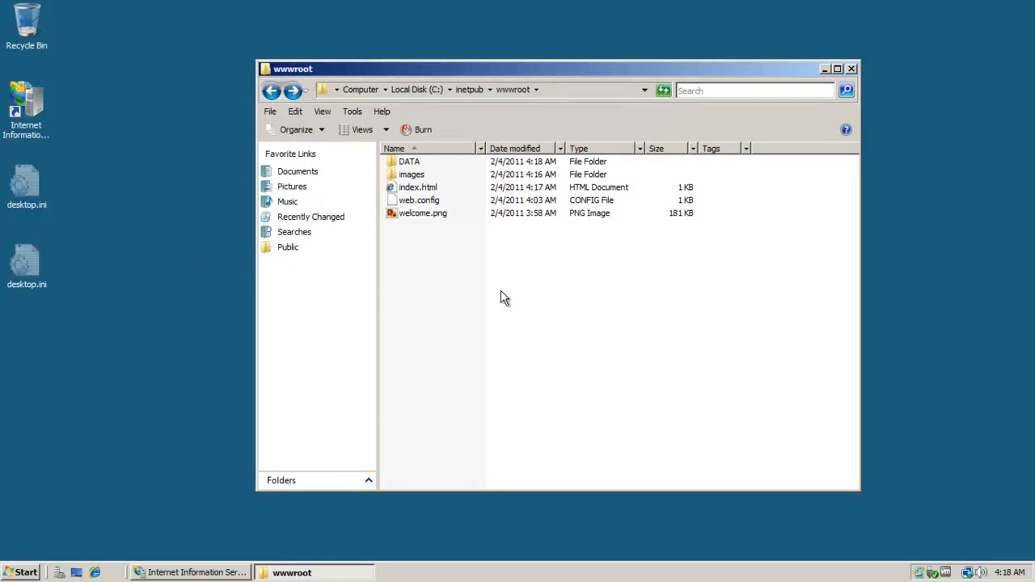
Check IIS_IUSRS permissions on the DATA folder's Security tab, then switch back to IIS Manager.
right_click(417, 161)
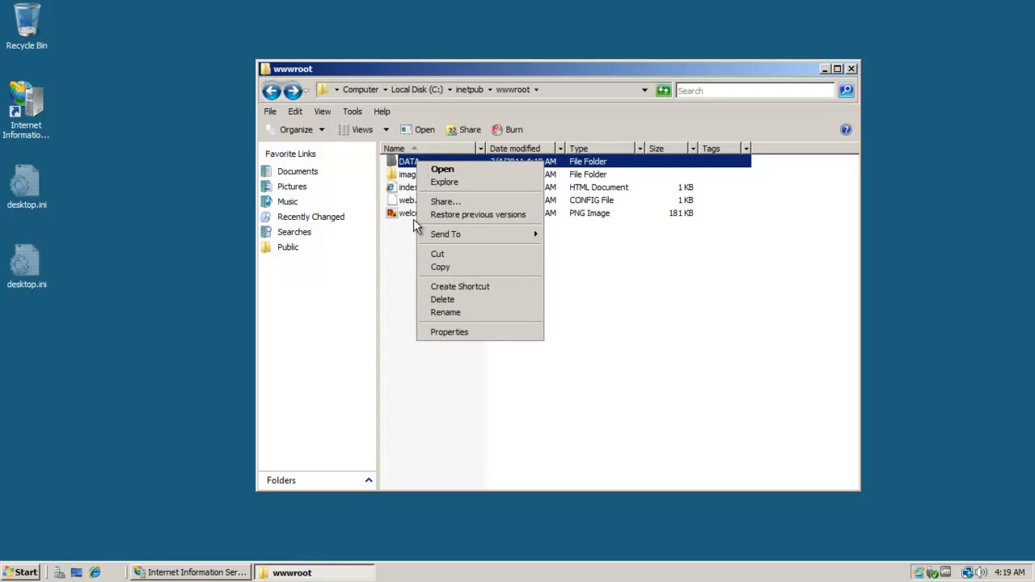
left_click(445, 332)
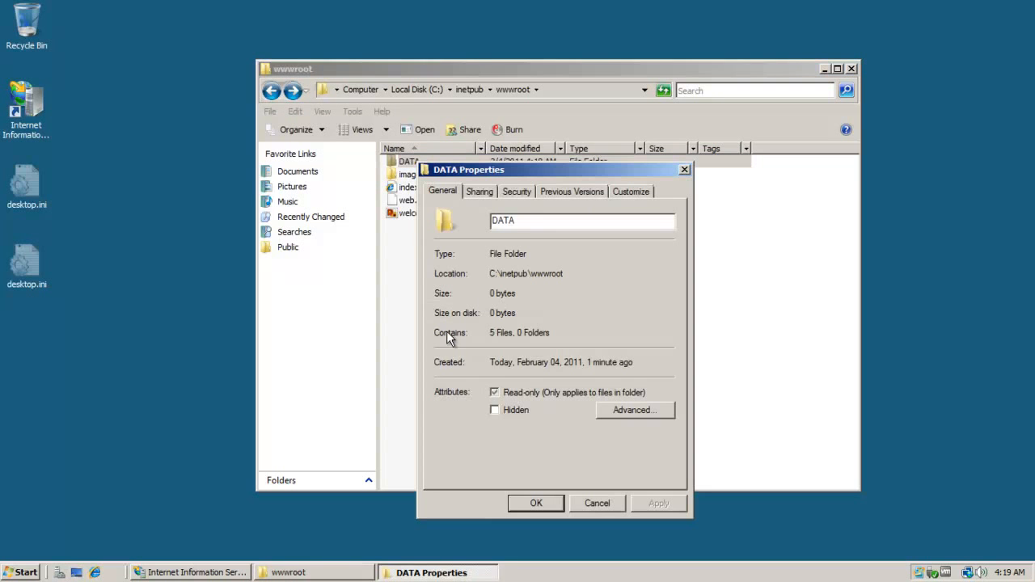
left_click(526, 192)
left_click_drag(526, 168, 492, 66)
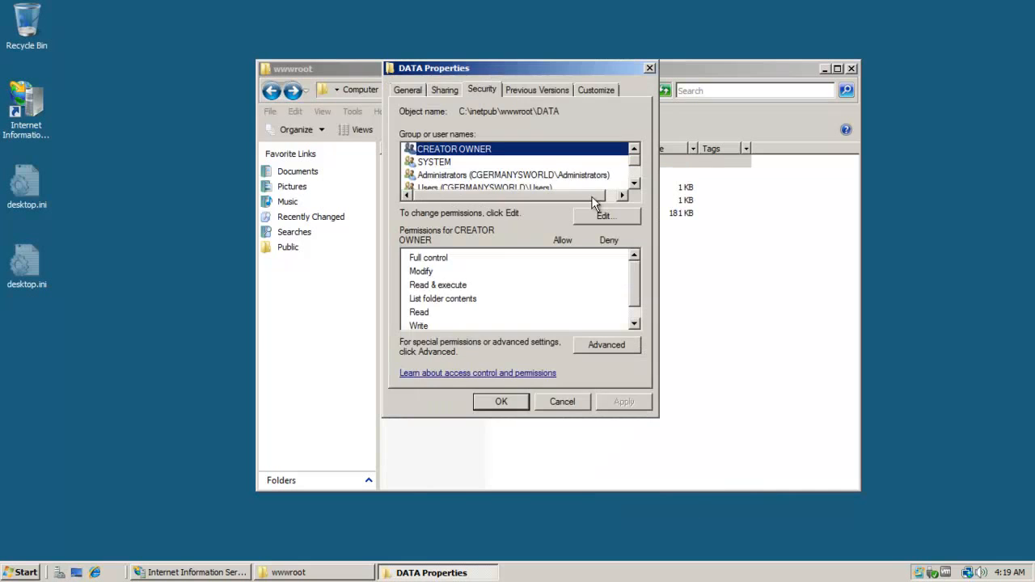
left_click(622, 195)
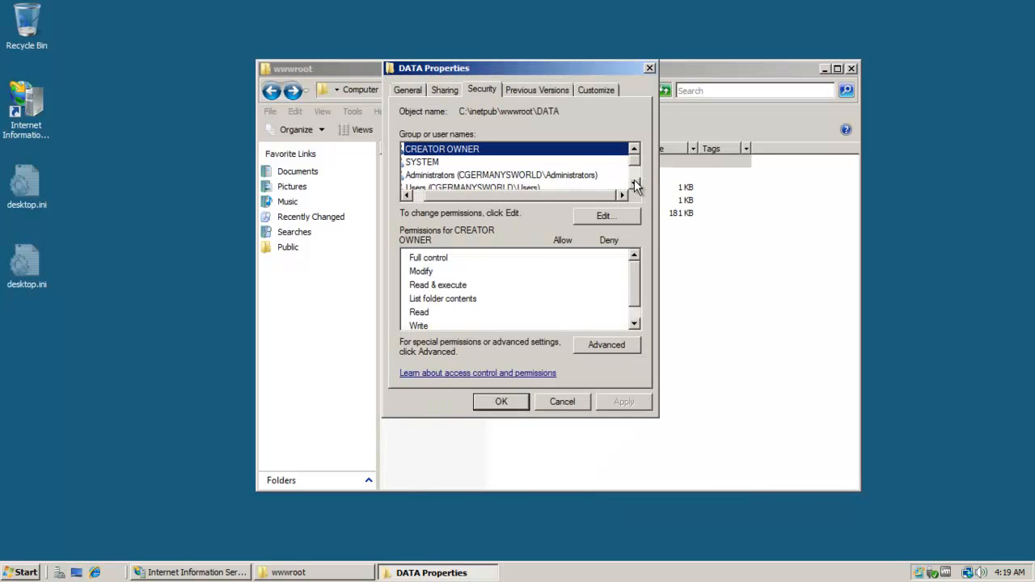
left_click_drag(566, 195, 540, 195)
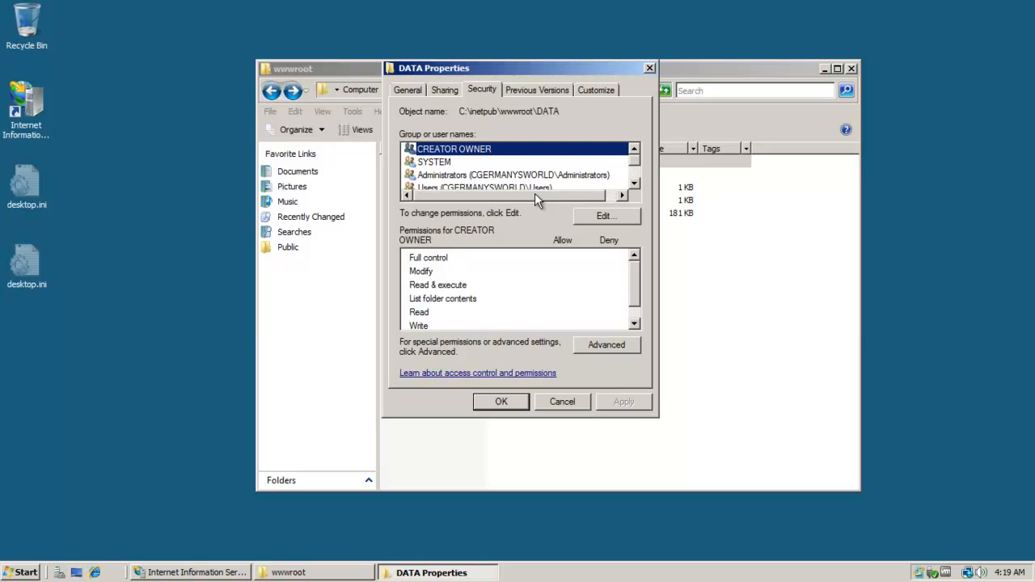
left_click(635, 184)
left_click(635, 184)
left_click(635, 184)
left_click(565, 162)
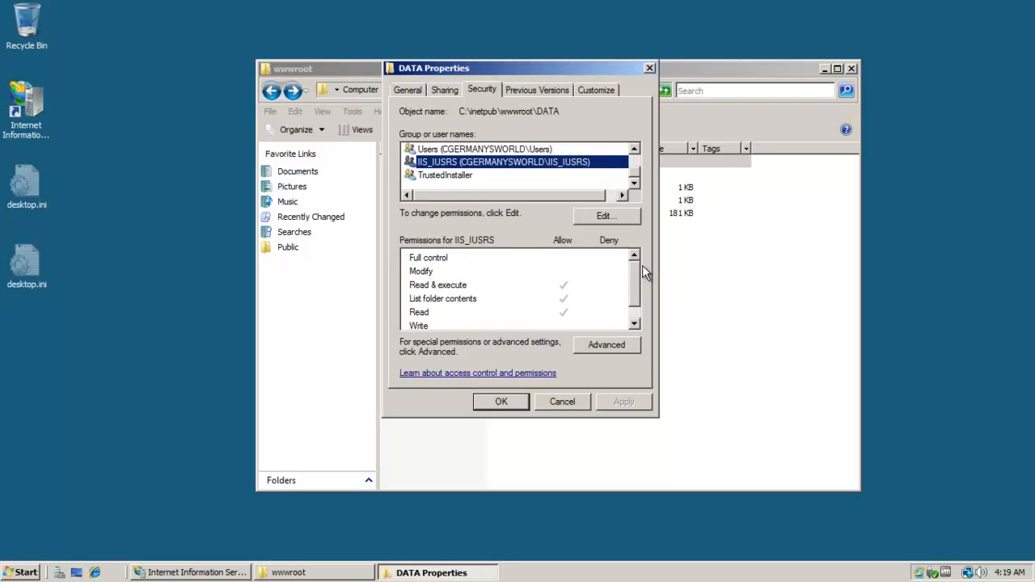
left_click(559, 402)
left_click(492, 270)
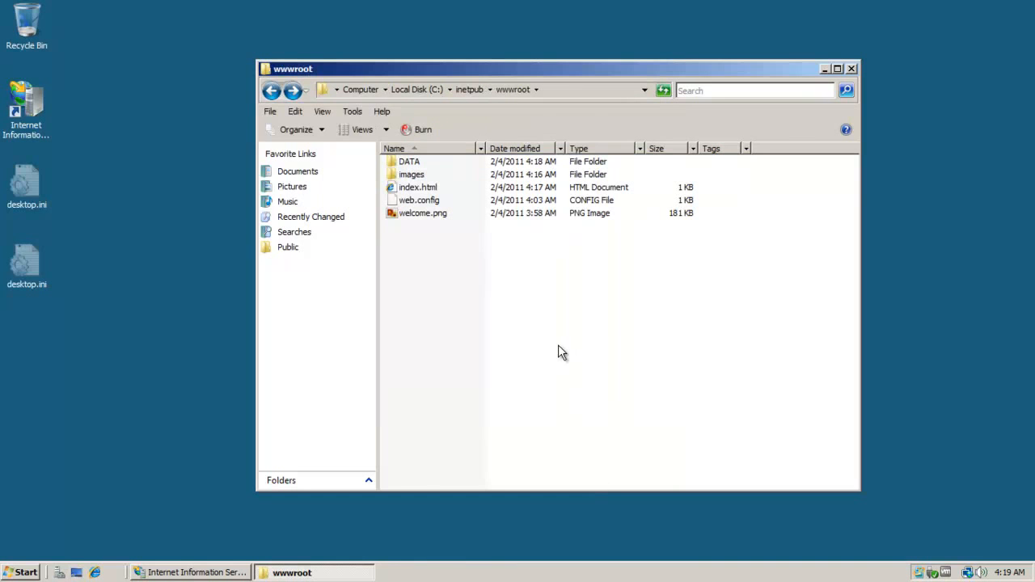
left_click(217, 571)
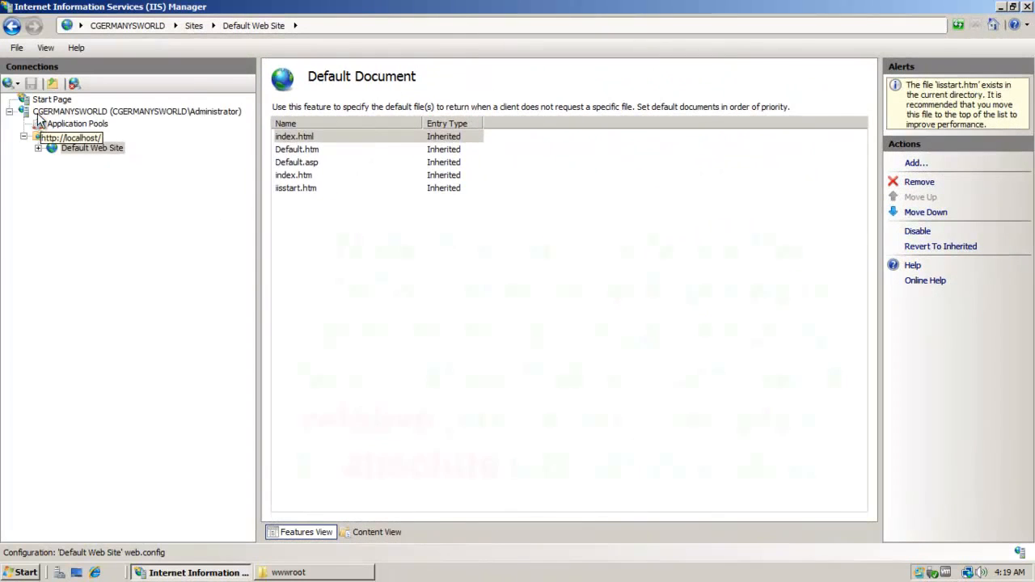
Select Default Web Site and expand it to list its DATA and images folders.
left_click(91, 148)
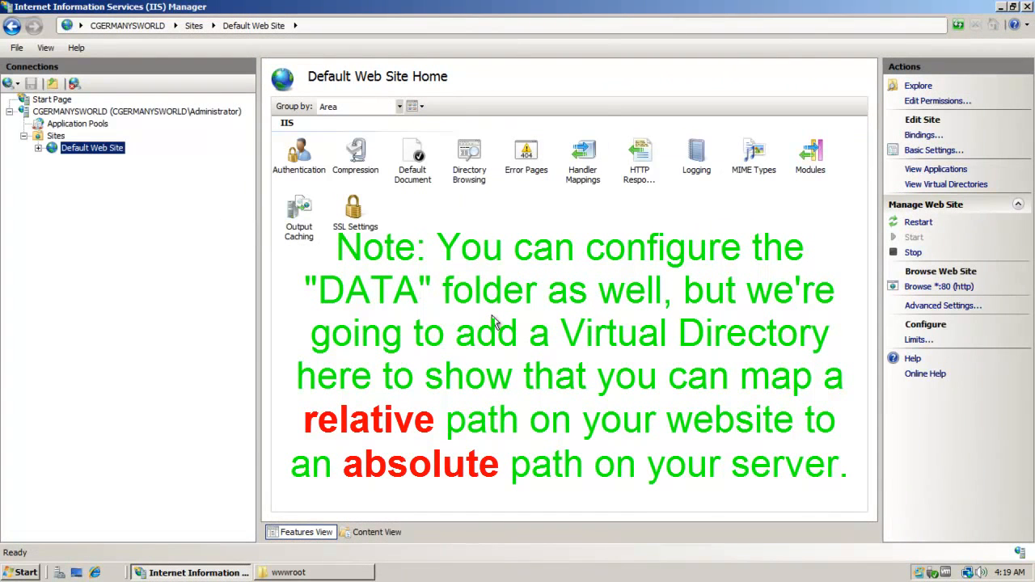
left_click(495, 321)
right_click(67, 150)
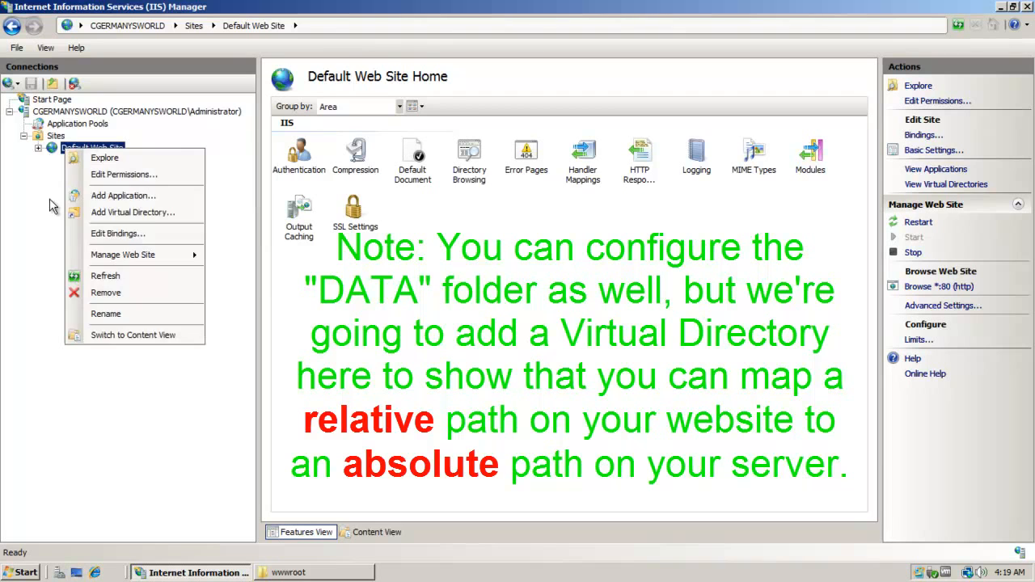
left_click(50, 206)
left_click(39, 149)
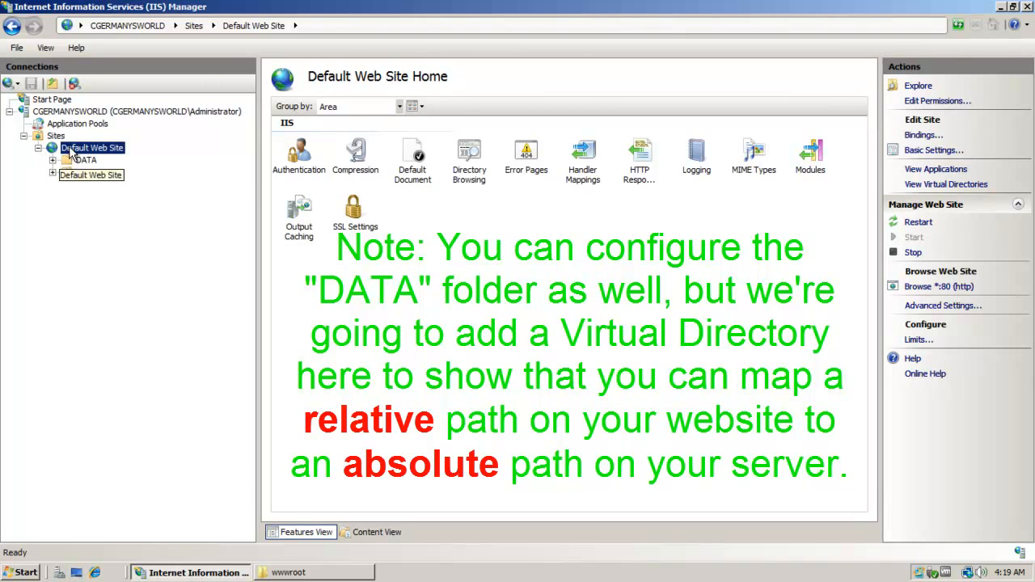
right_click(71, 154)
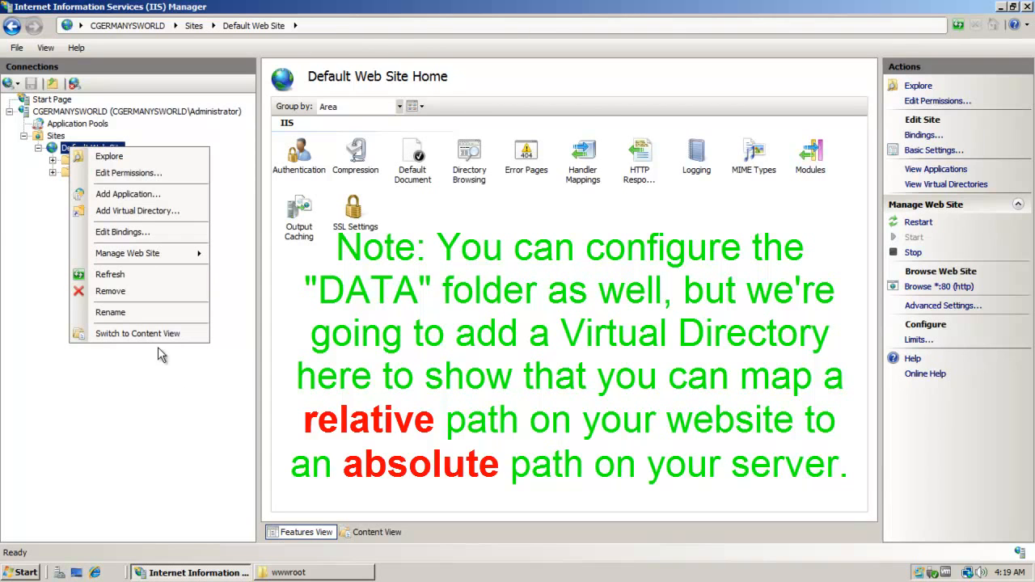
Add virtual directory alias BOOTY with physical path C:\inetpub\wwwroot\DATA.
left_click(138, 211)
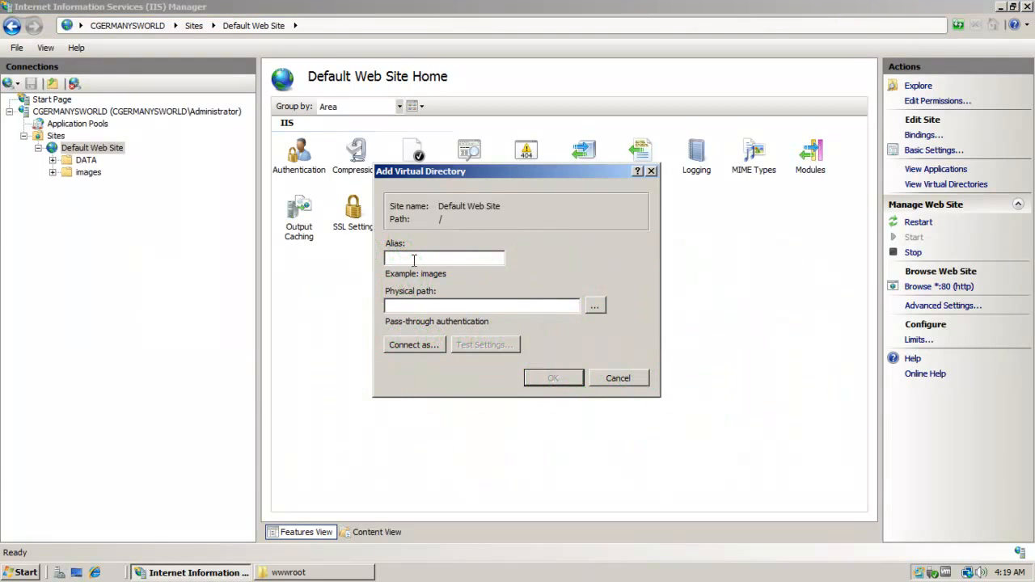
type("BOOTY")
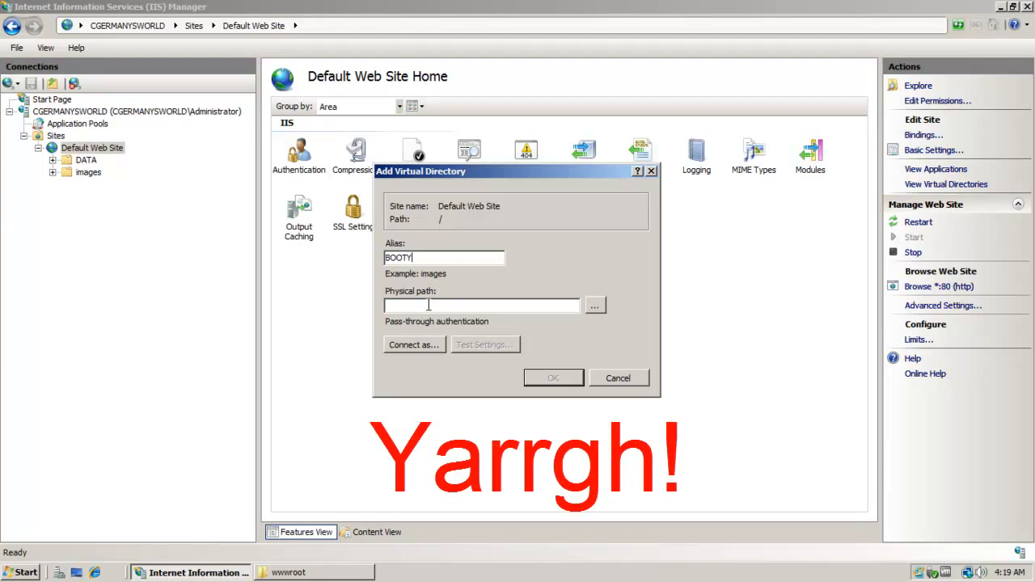
left_click(589, 309)
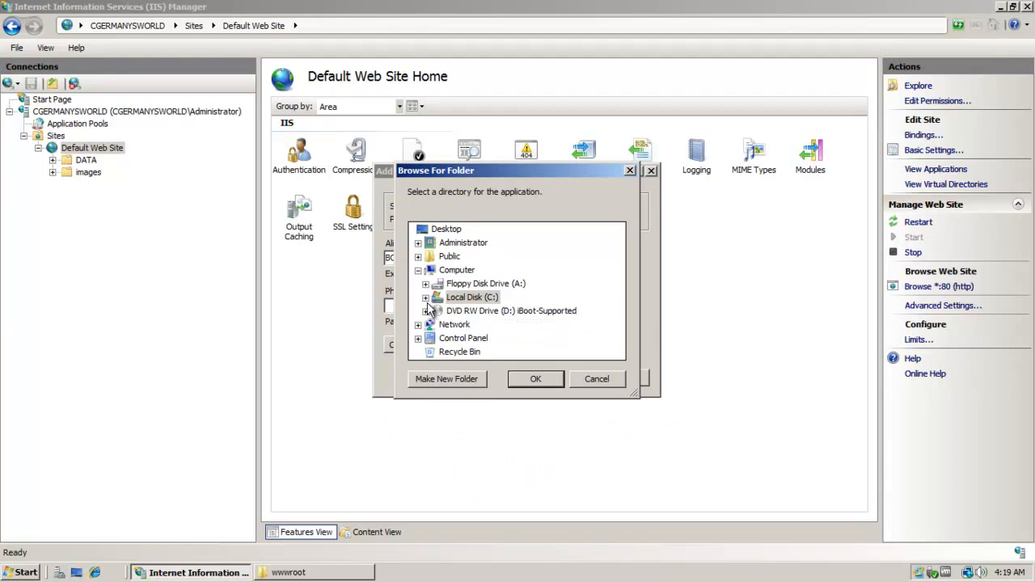
left_click(427, 301)
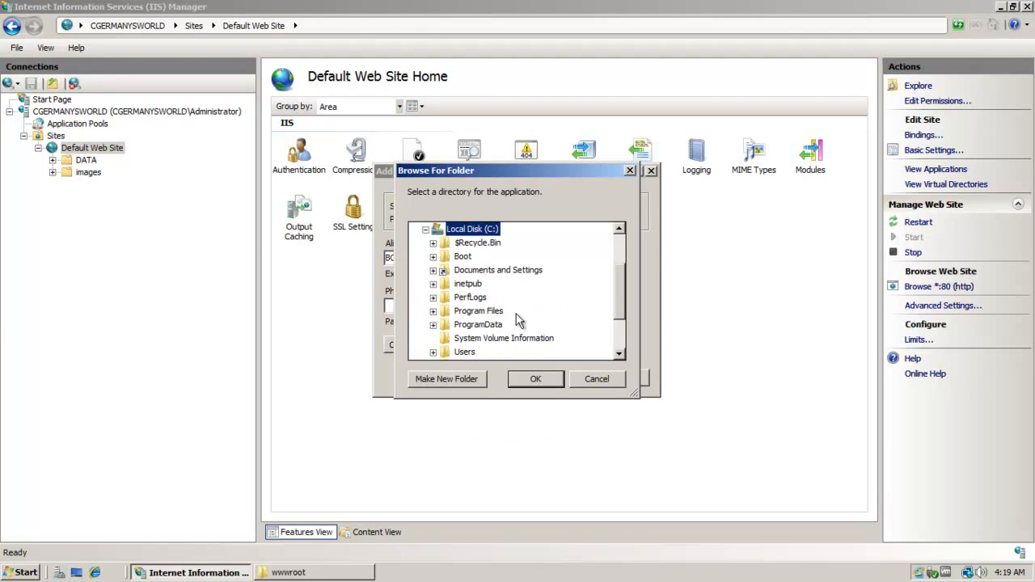
left_click(619, 353)
left_click(618, 353)
left_click(618, 353)
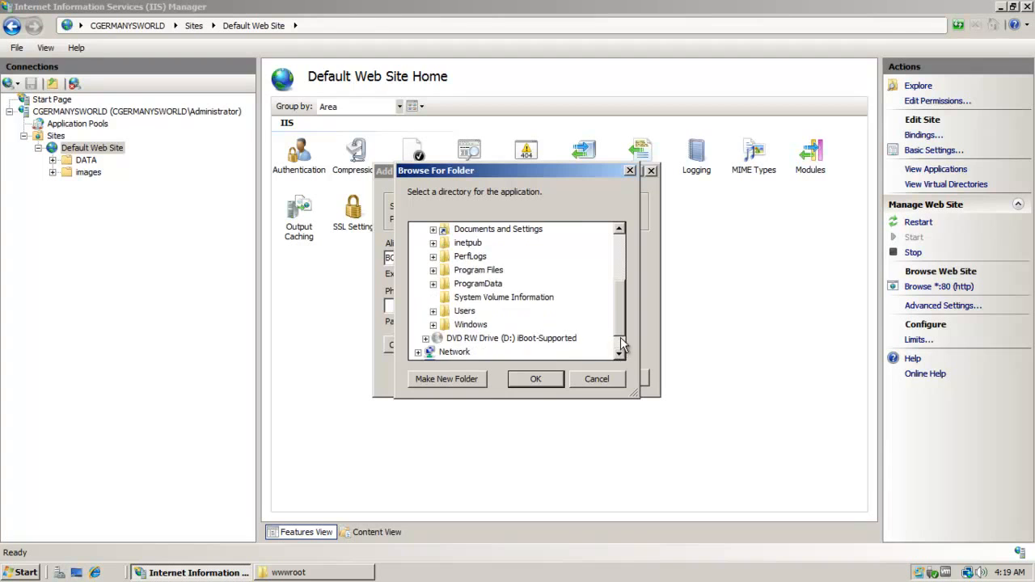
left_click_drag(619, 340, 620, 314)
left_click(467, 297)
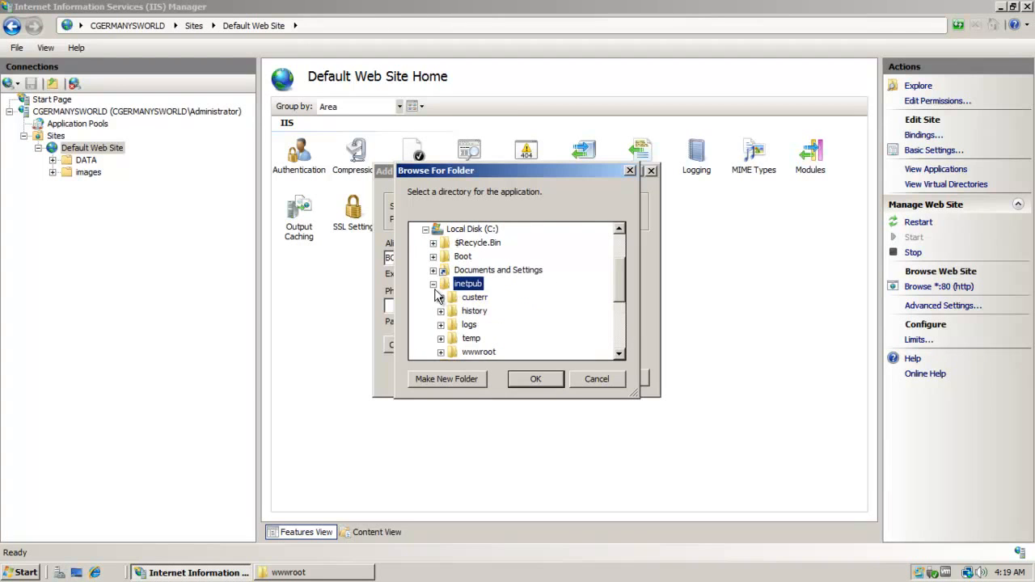
left_click(441, 352)
left_click(476, 338)
left_click(535, 380)
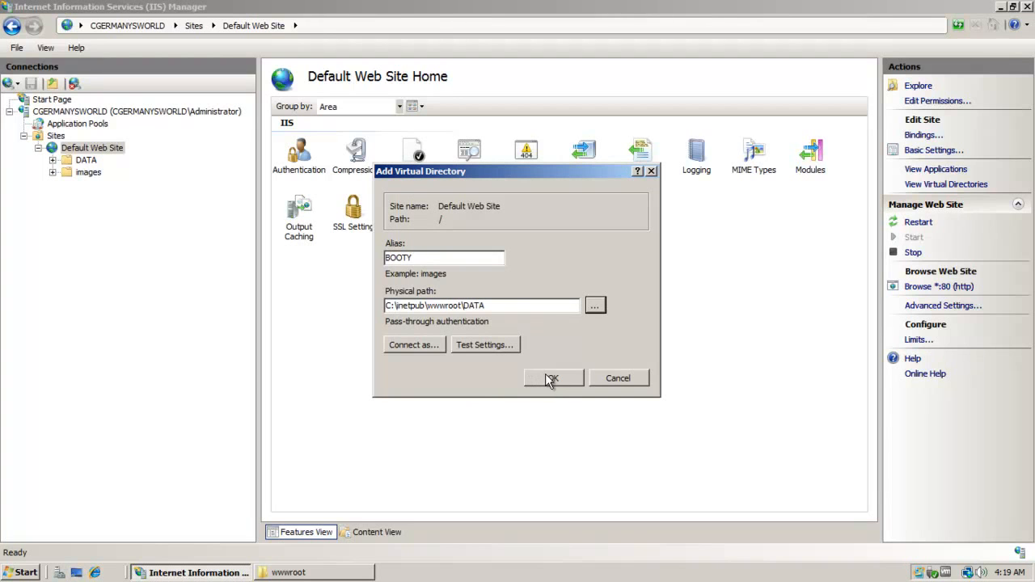
left_click(555, 379)
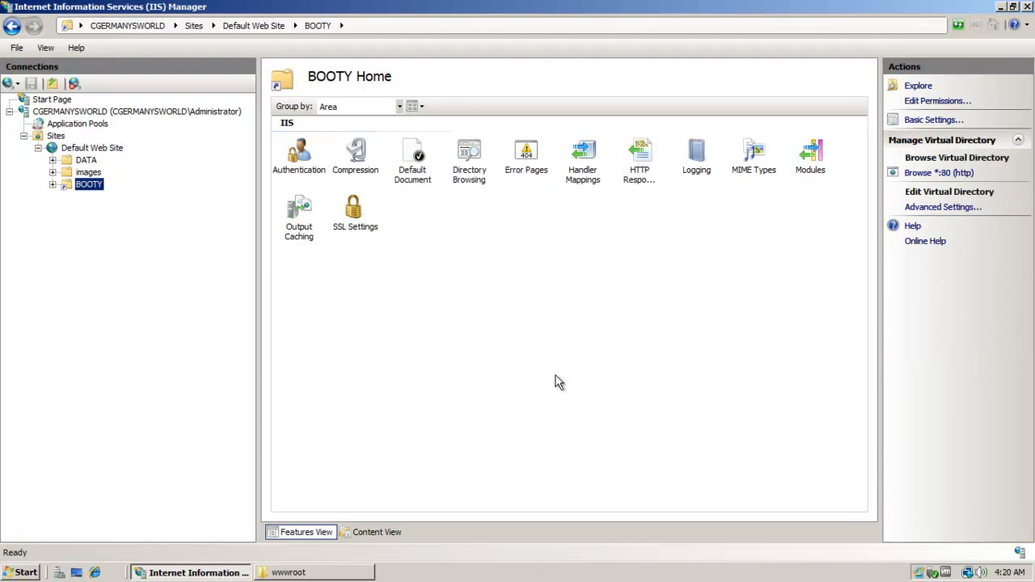
Enable Directory Browsing for the BOOTY virtual directory.
right_click(88, 183)
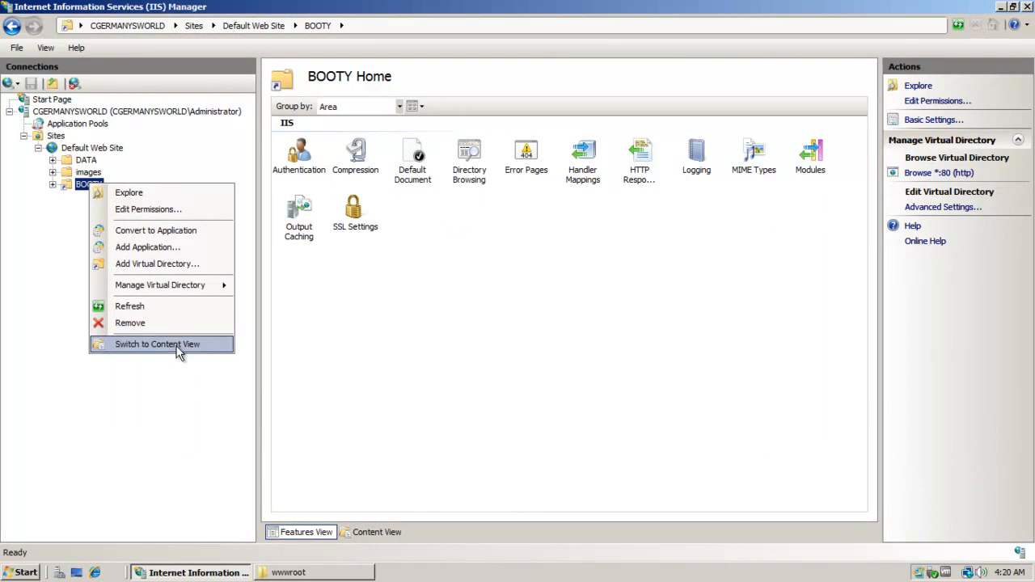
left_click(425, 385)
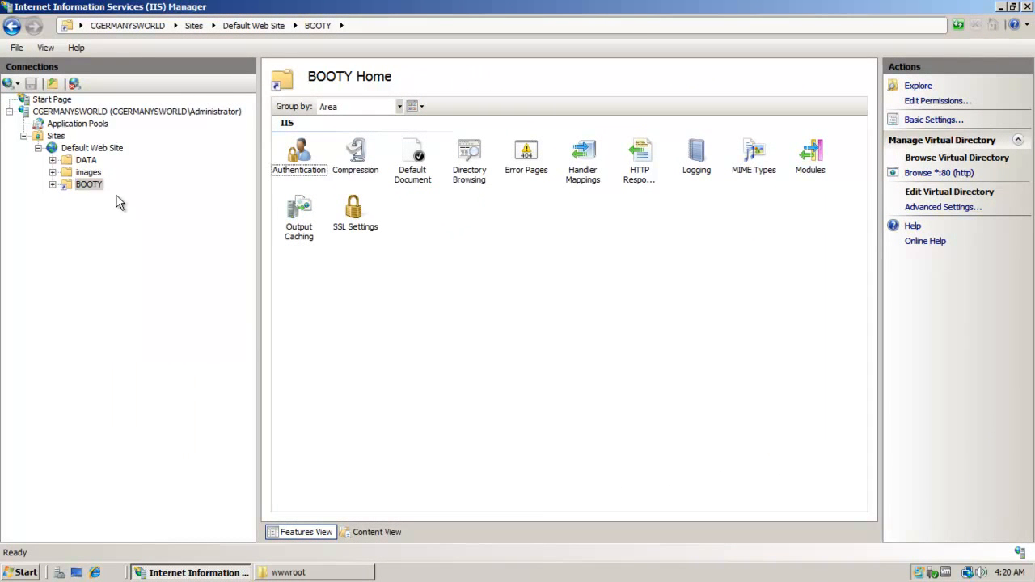
left_click(89, 186)
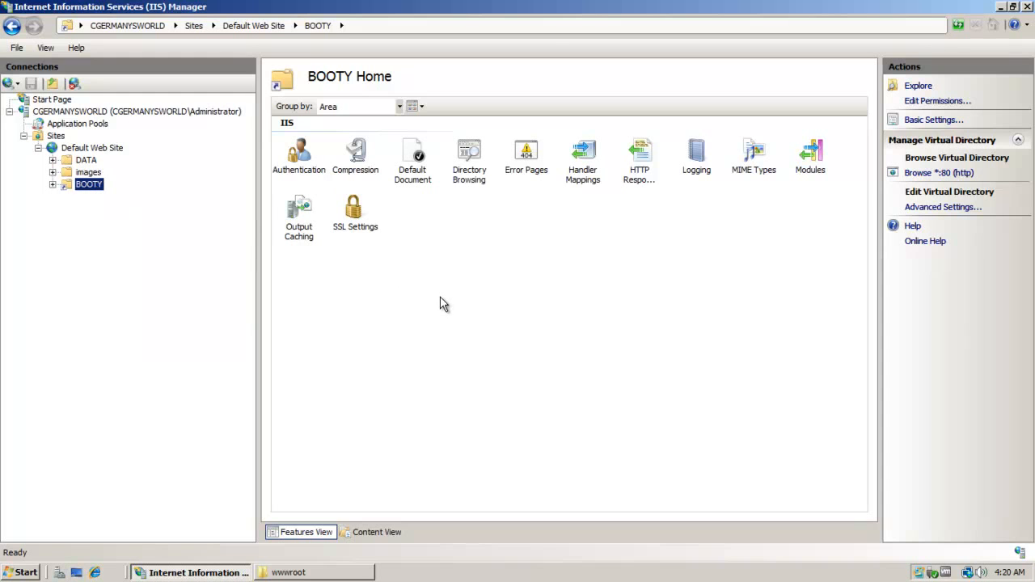
double_click(471, 162)
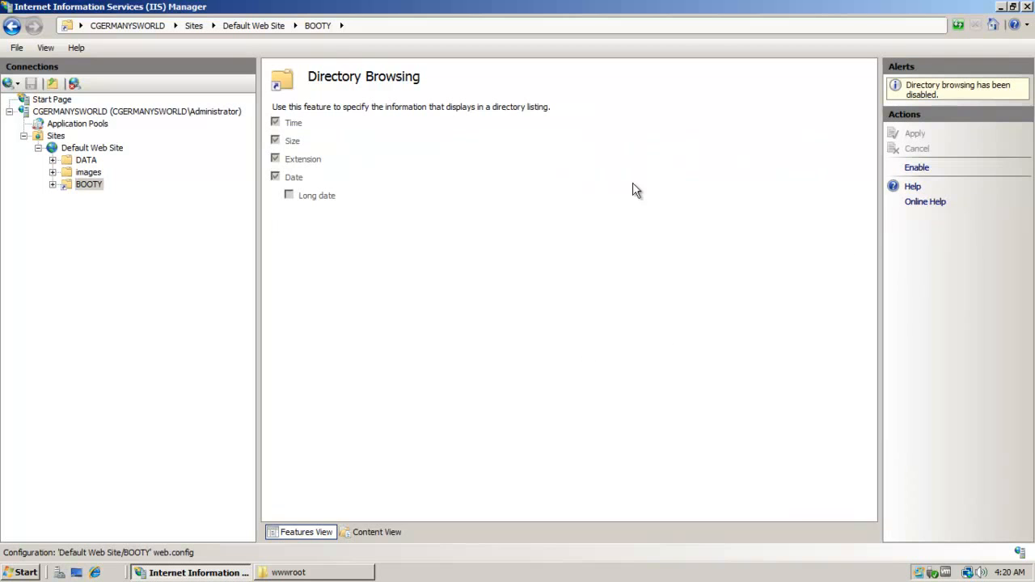
left_click(914, 168)
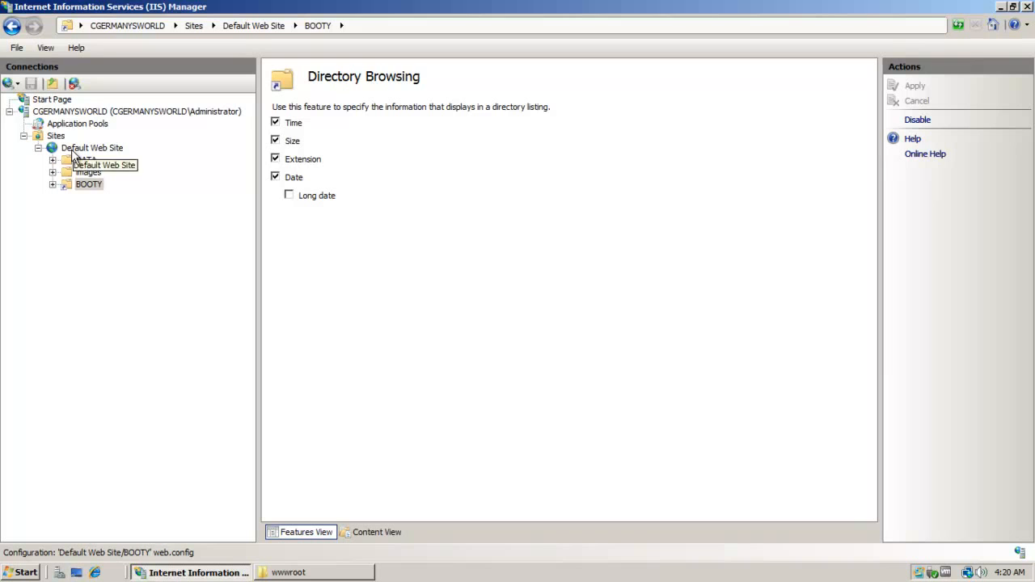
left_click(92, 186)
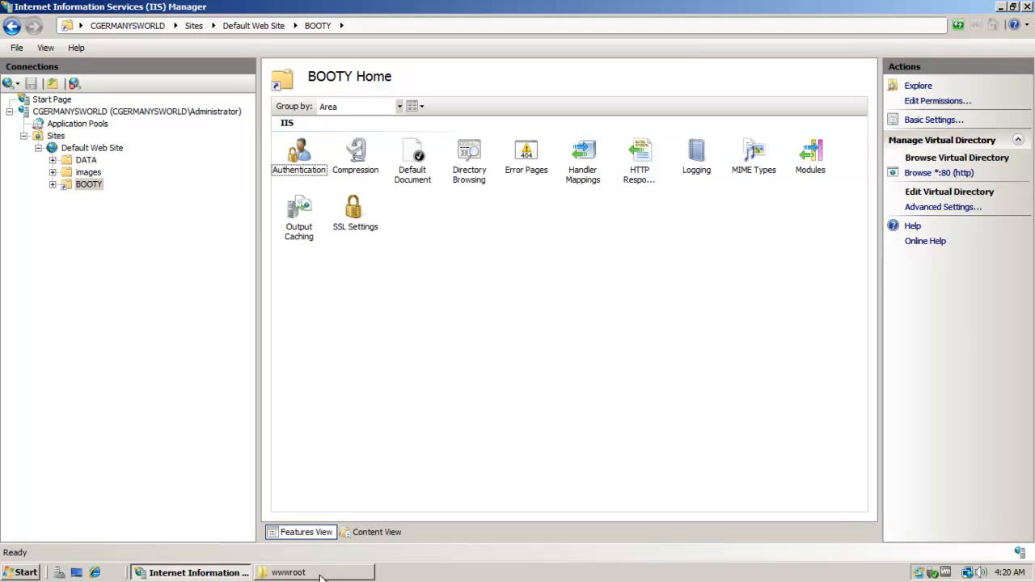
Minimize the wwwroot window and IIS Manager to show the desktop.
left_click(294, 575)
left_click(825, 70)
left_click(1000, 6)
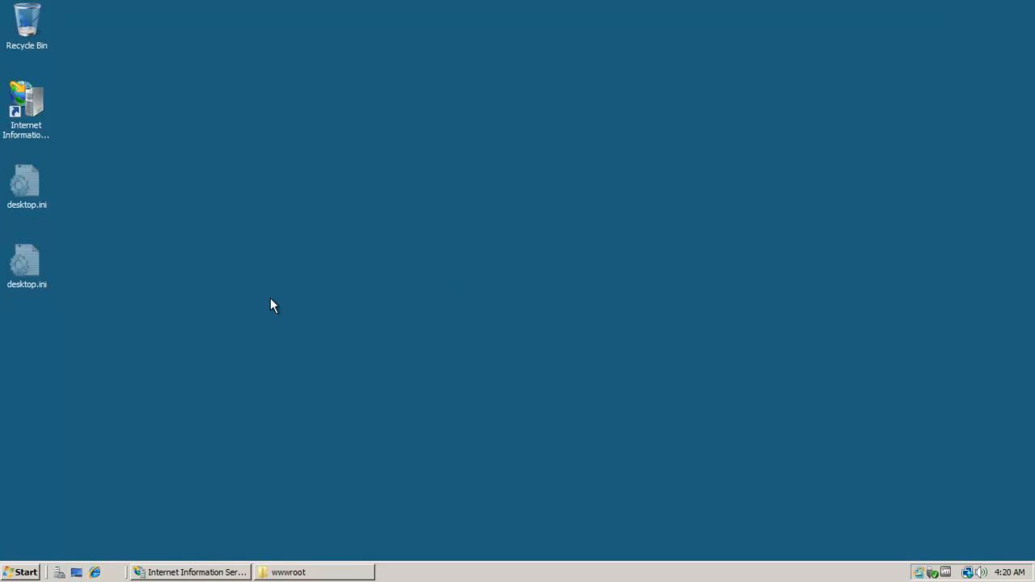
left_click(94, 573)
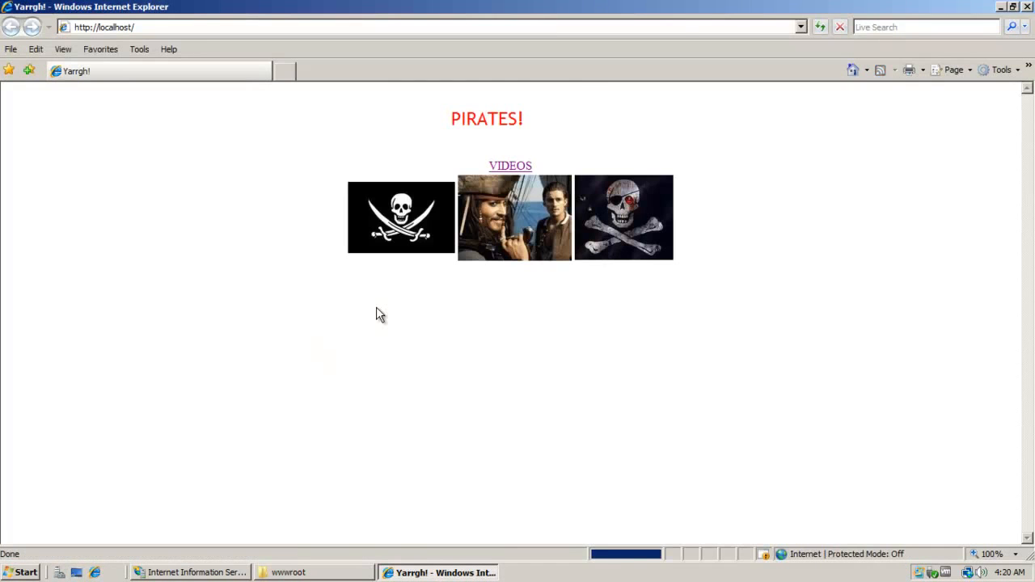
left_click(154, 27)
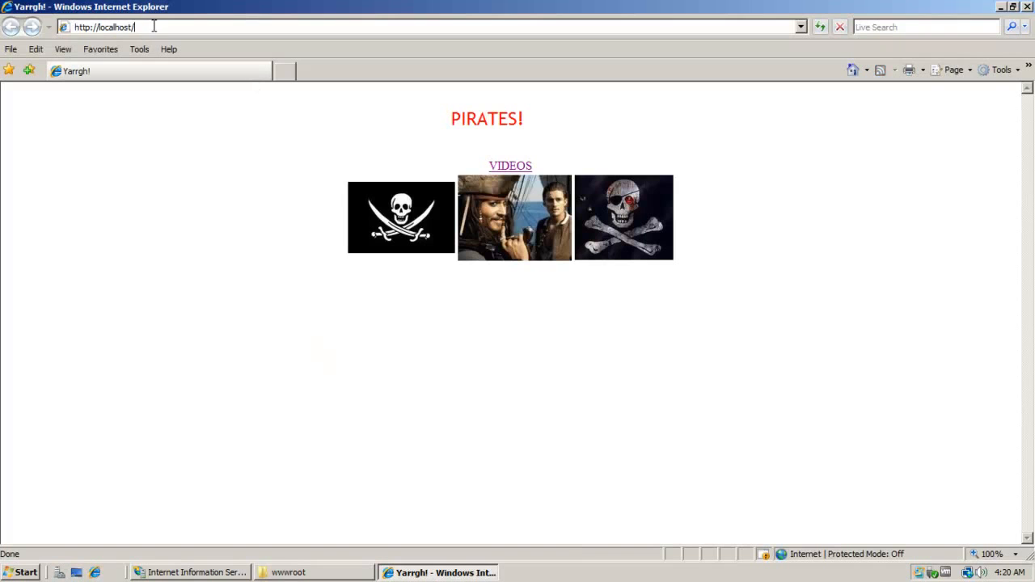
type("booty")
key("Return")
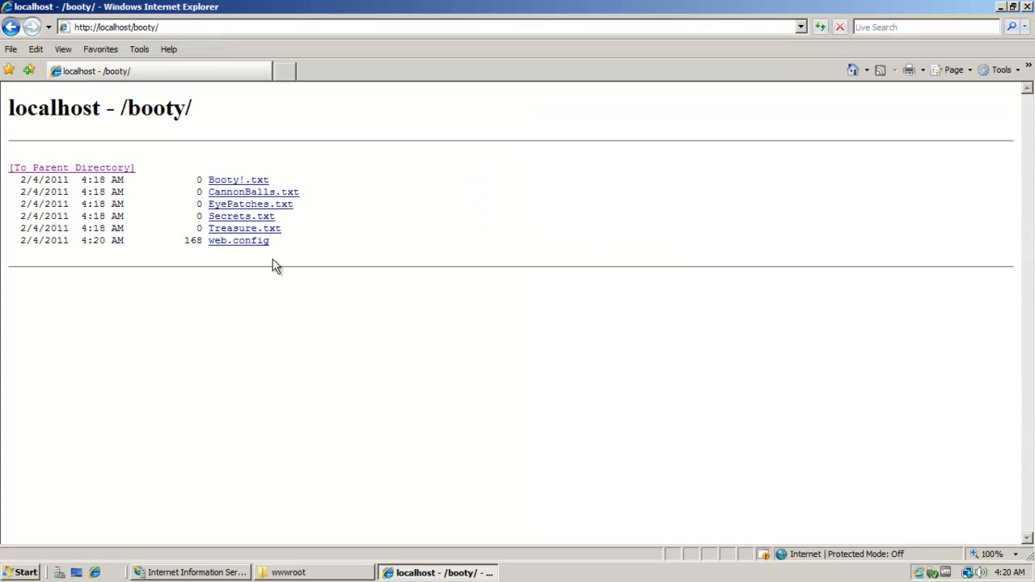
Open web.config, Secrets.txt, Treasure.txt and Booty!.txt from the listing, then return home.
left_click(261, 242)
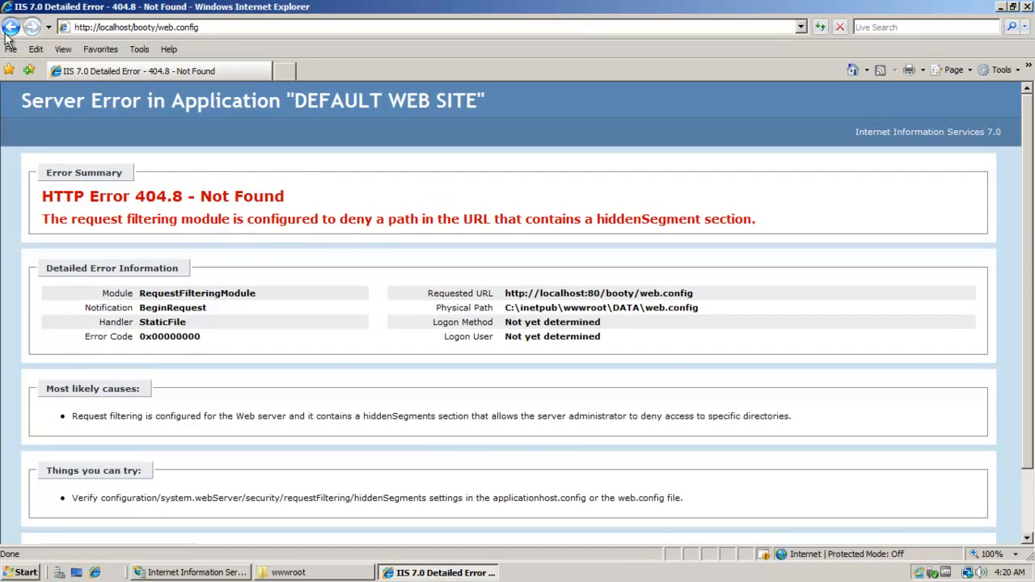
left_click(10, 27)
left_click(246, 217)
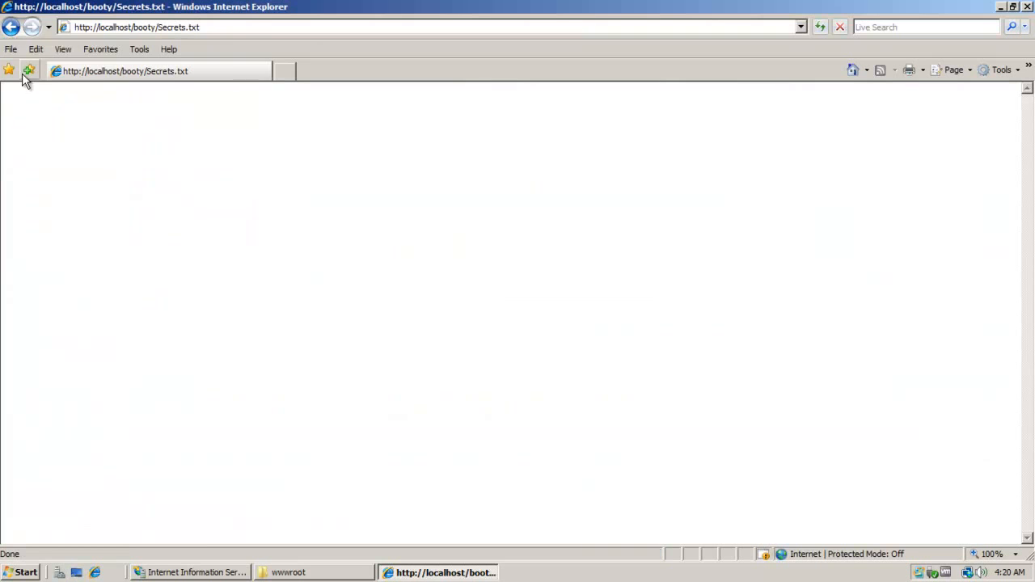
left_click(5, 12)
left_click(143, 167)
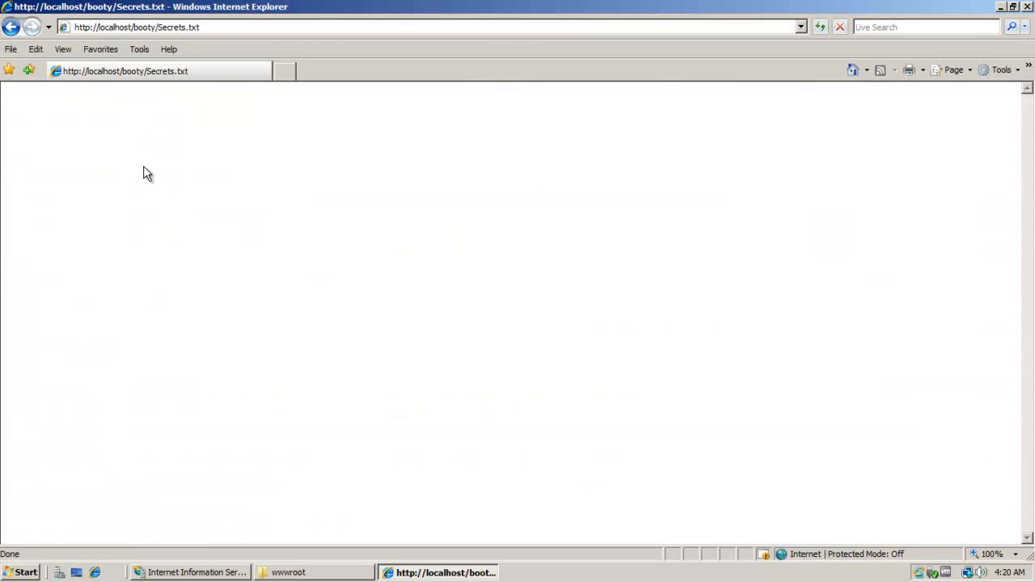
left_click(11, 27)
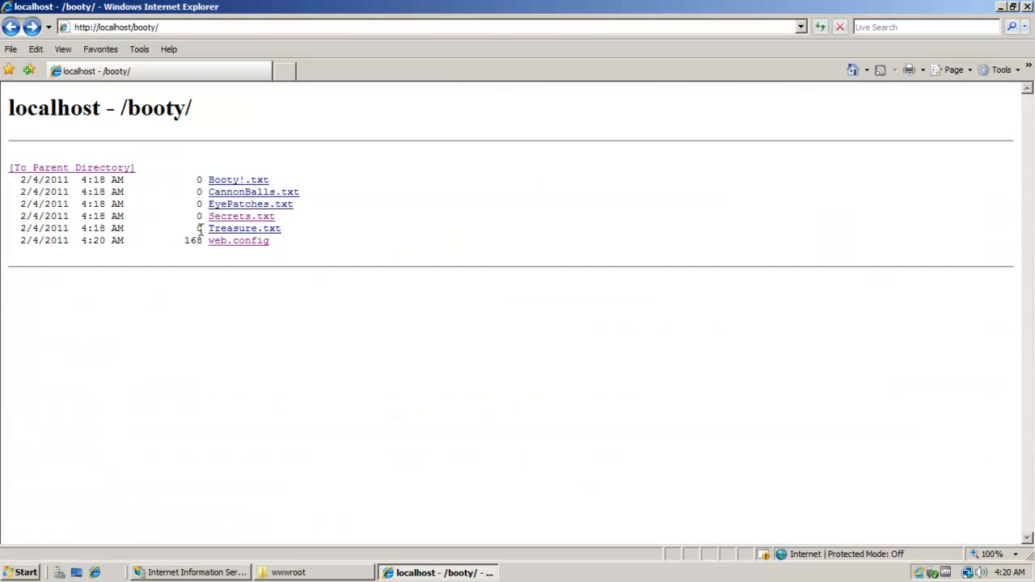
left_click(265, 229)
left_click(10, 27)
left_click(233, 180)
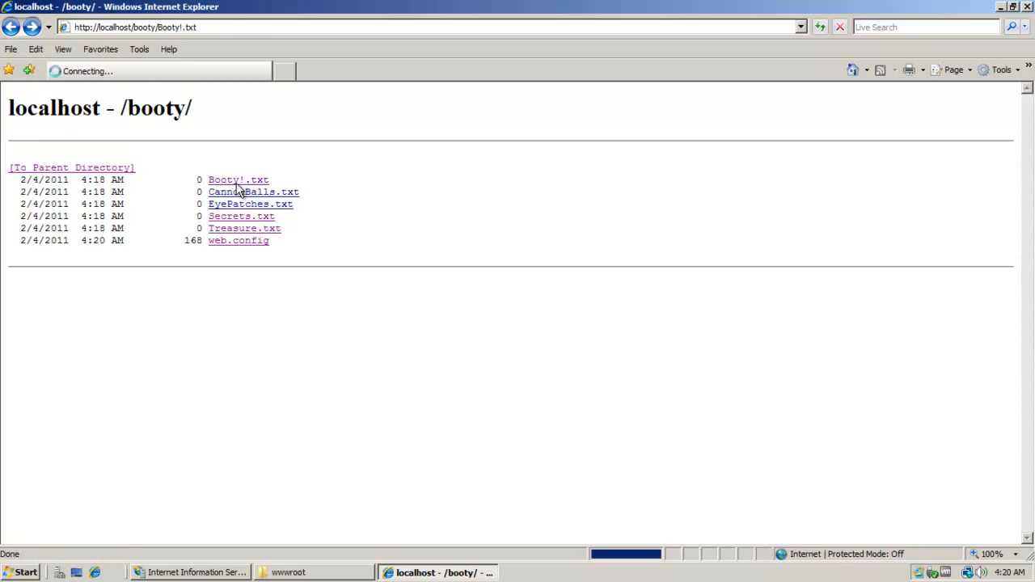
left_click(5, 26)
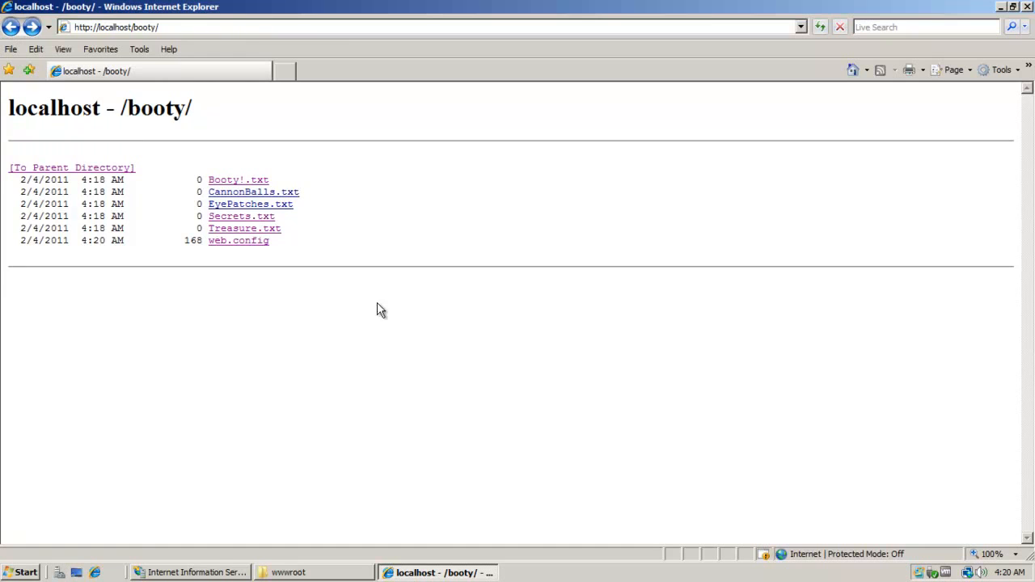
left_click(10, 28)
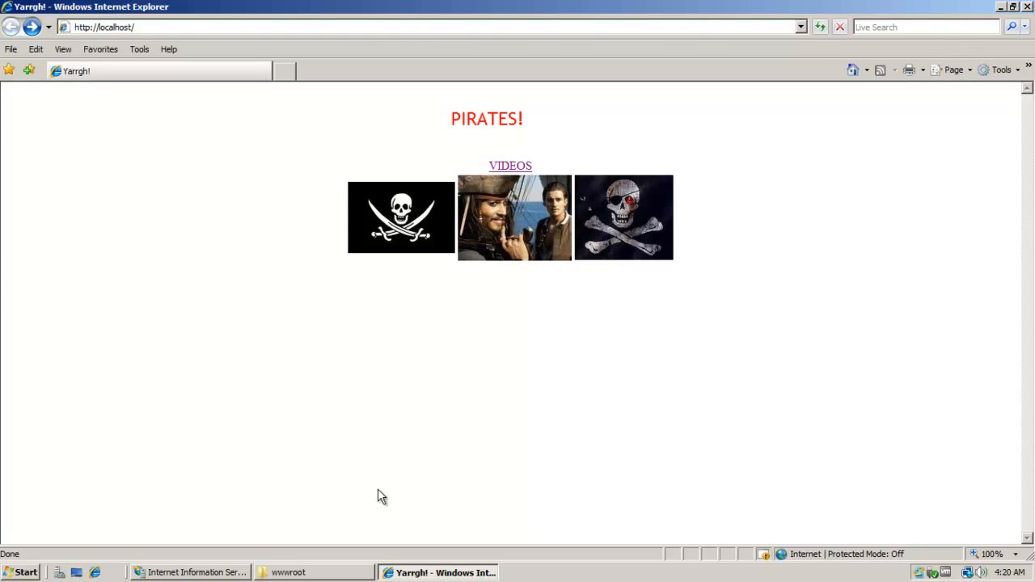
left_click(226, 576)
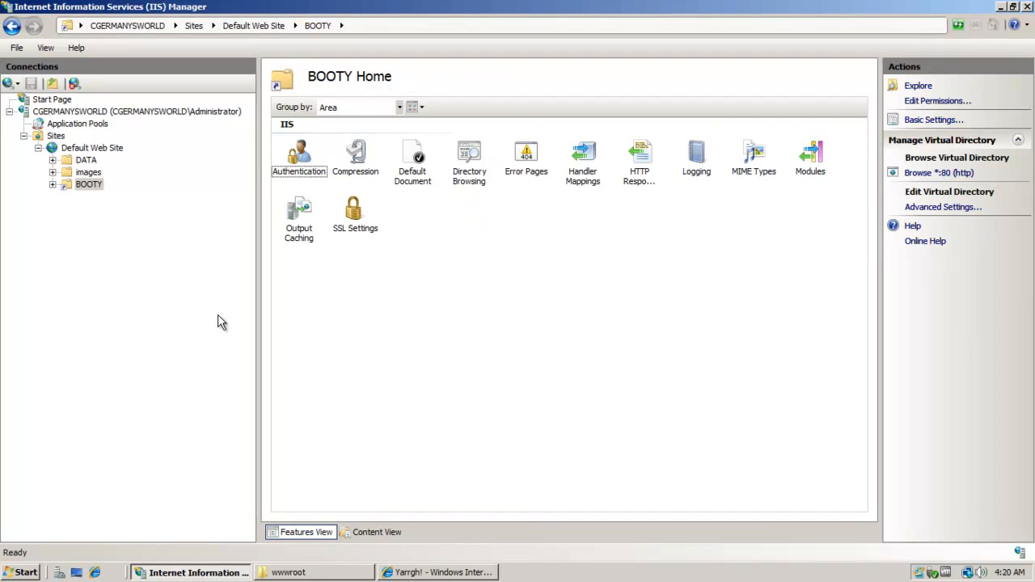
left_click(93, 152)
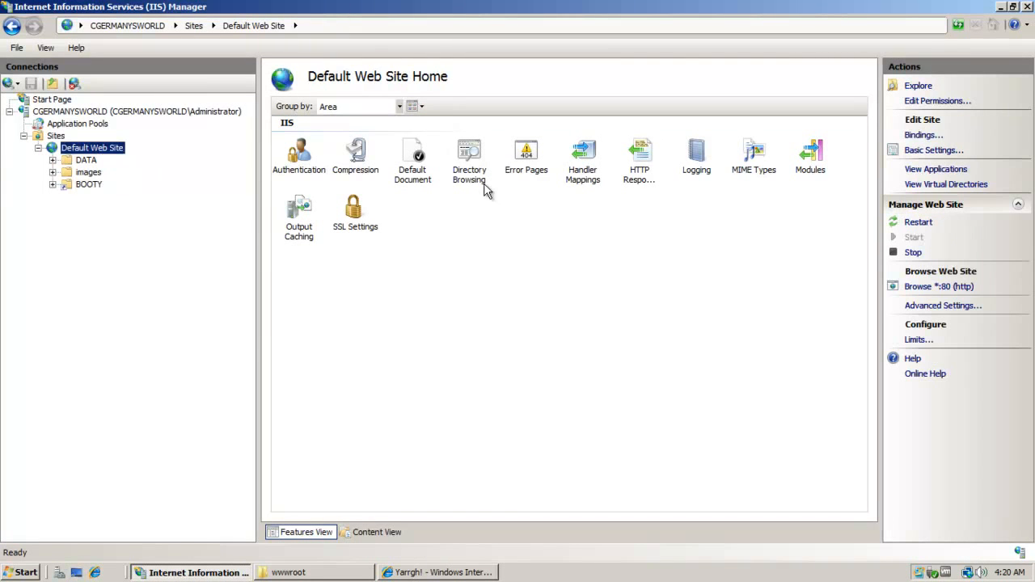
left_click(459, 168)
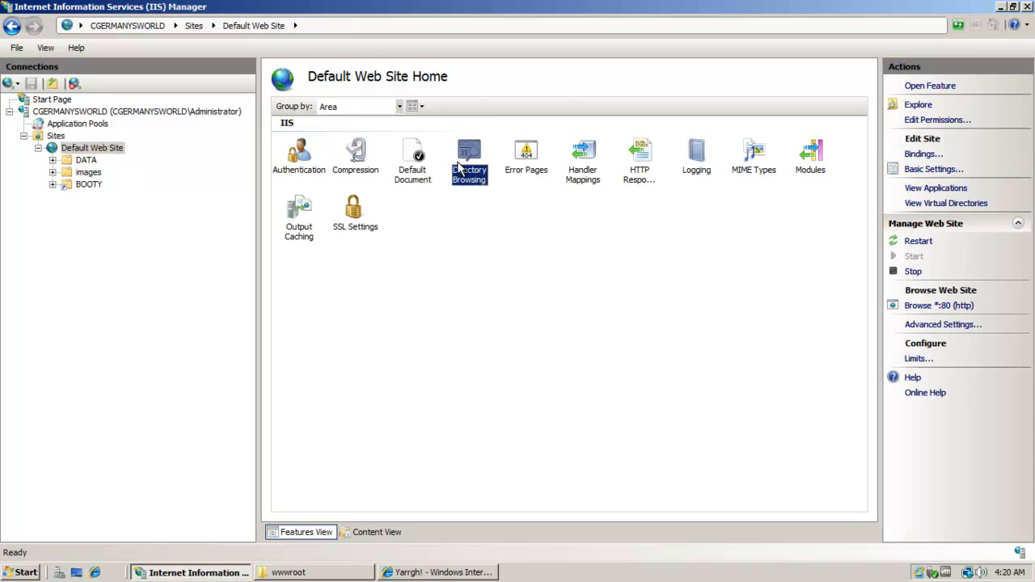
double_click(465, 162)
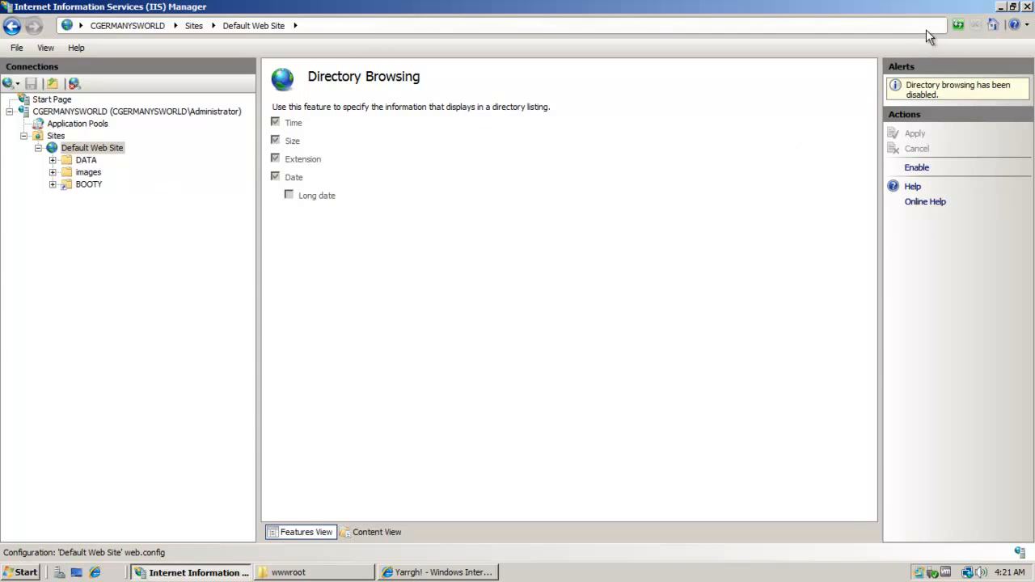
left_click(1000, 7)
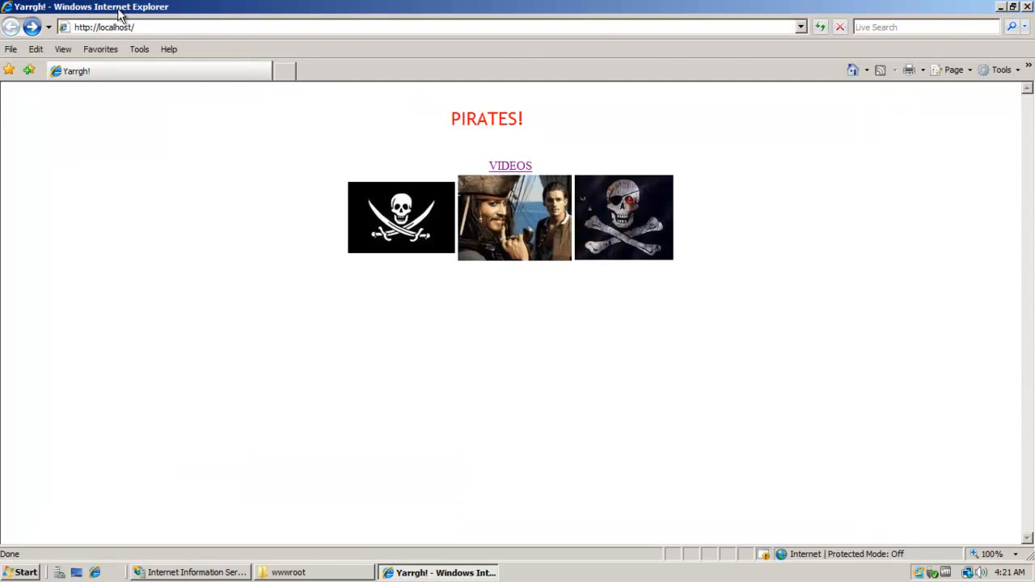
Rename index.html to !index.html in wwwroot and reload the localhost page in the browser.
left_click(338, 575)
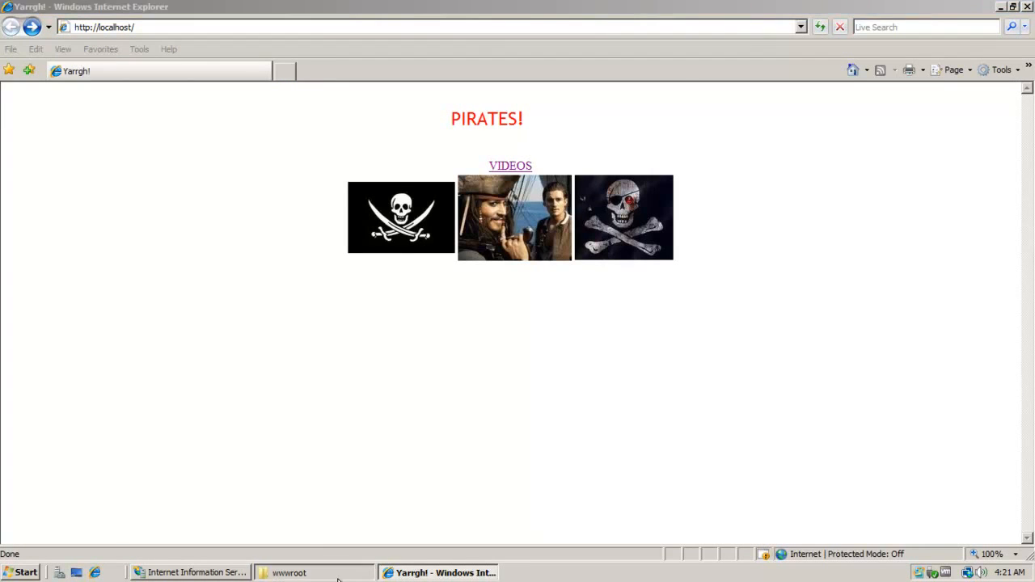
left_click(306, 571)
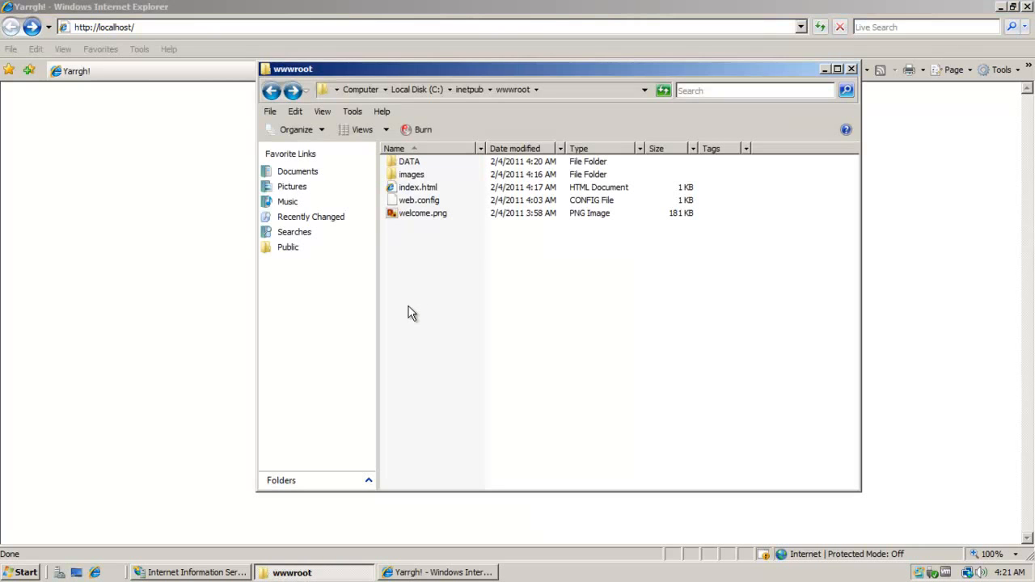
right_click(423, 190)
left_click(452, 345)
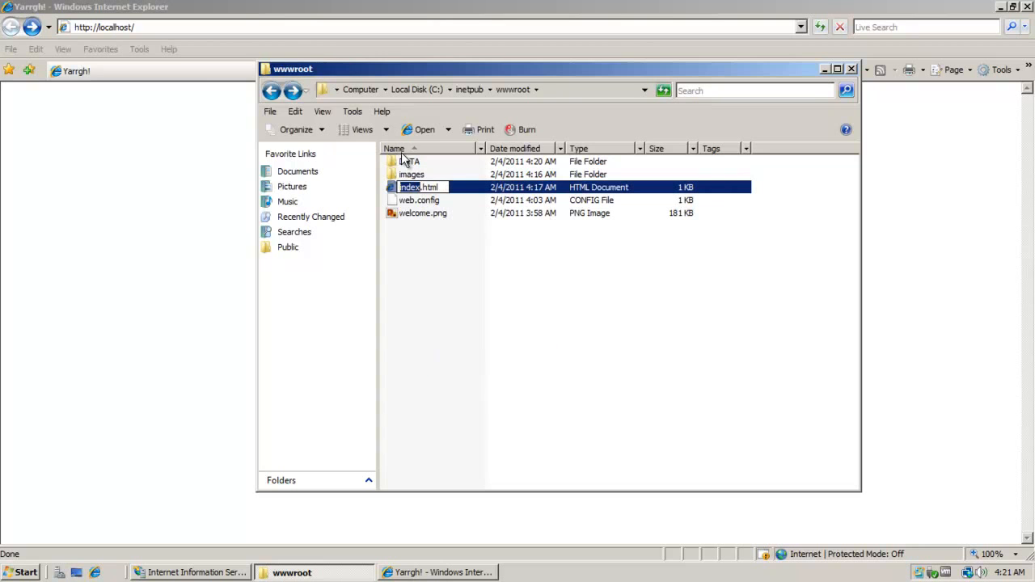
left_click(397, 187)
type("!")
left_click(603, 318)
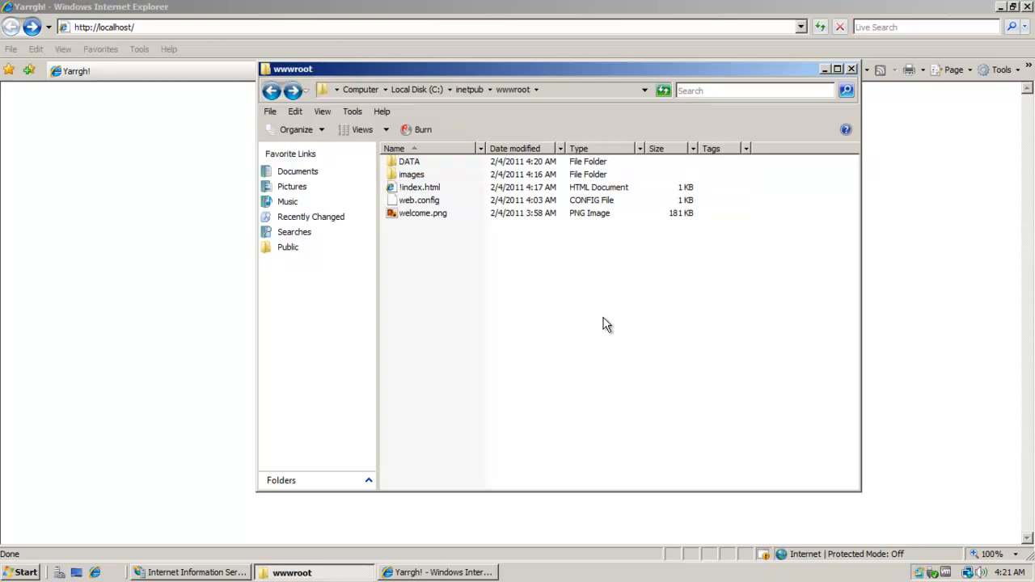
left_click(94, 203)
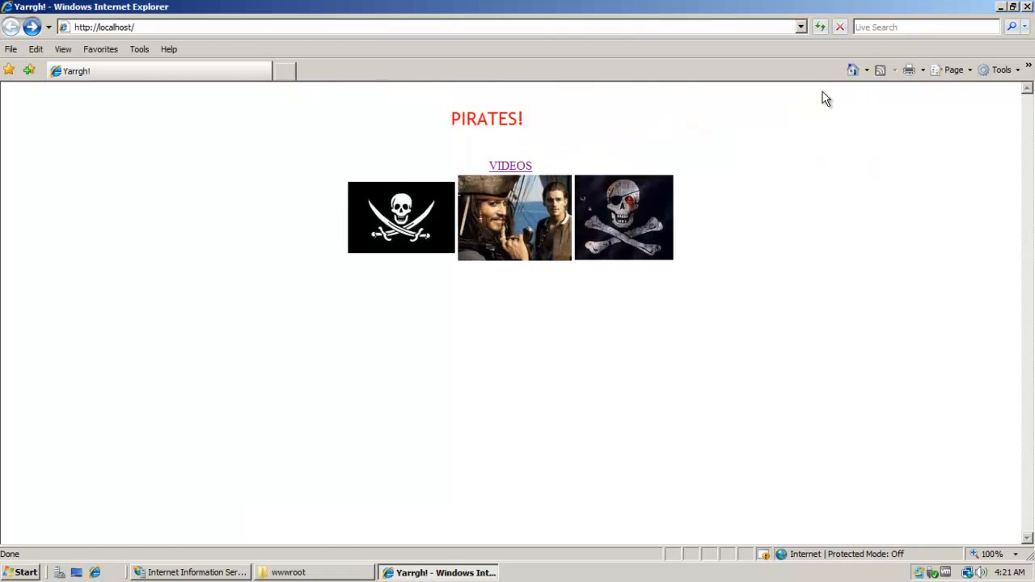
left_click(820, 26)
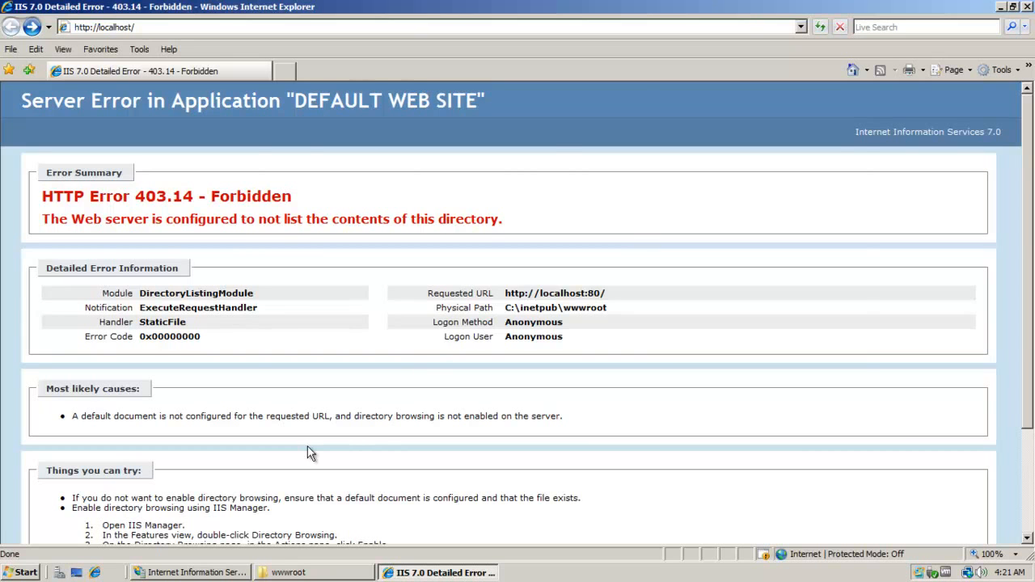
Rename !index.html back to index.html, then open the DATA folder.
left_click(308, 572)
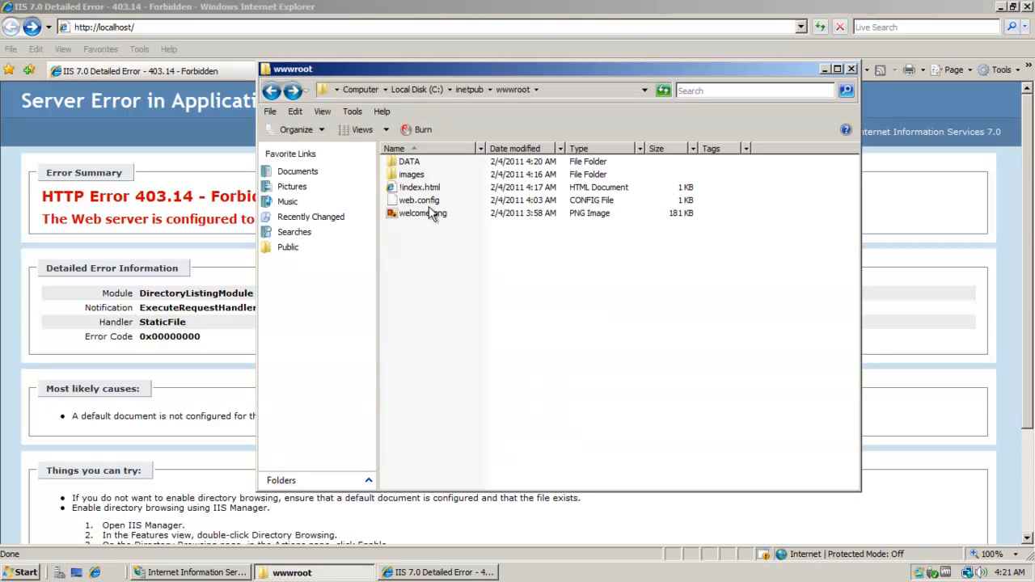
right_click(421, 187)
left_click(470, 350)
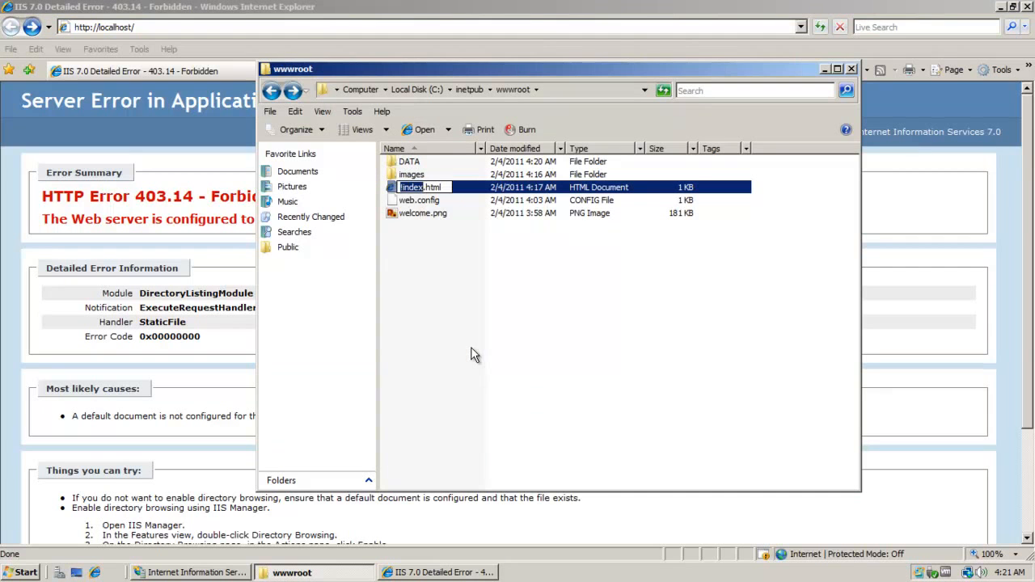
key("Right")
key("Delete")
left_click(594, 344)
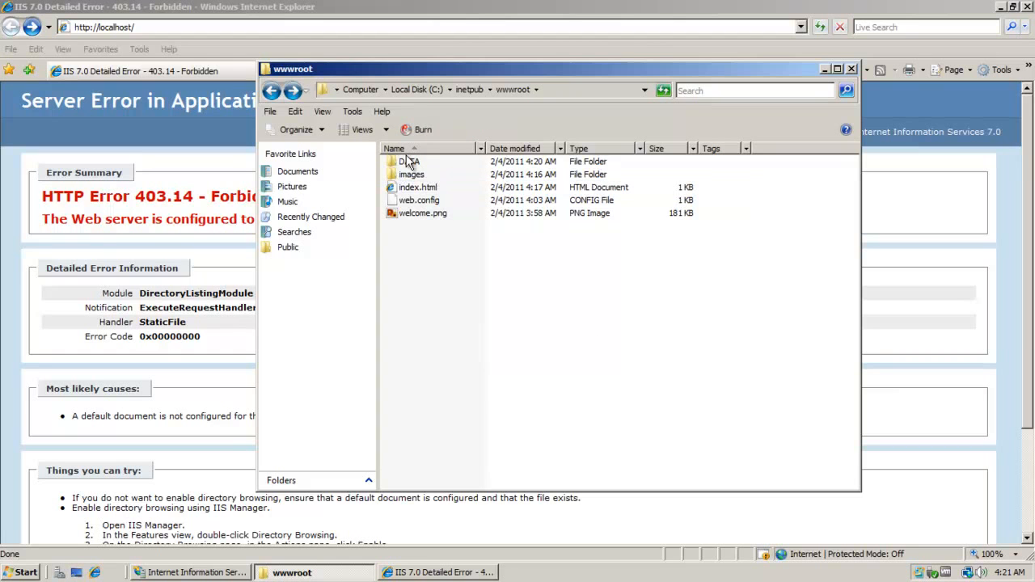
double_click(408, 161)
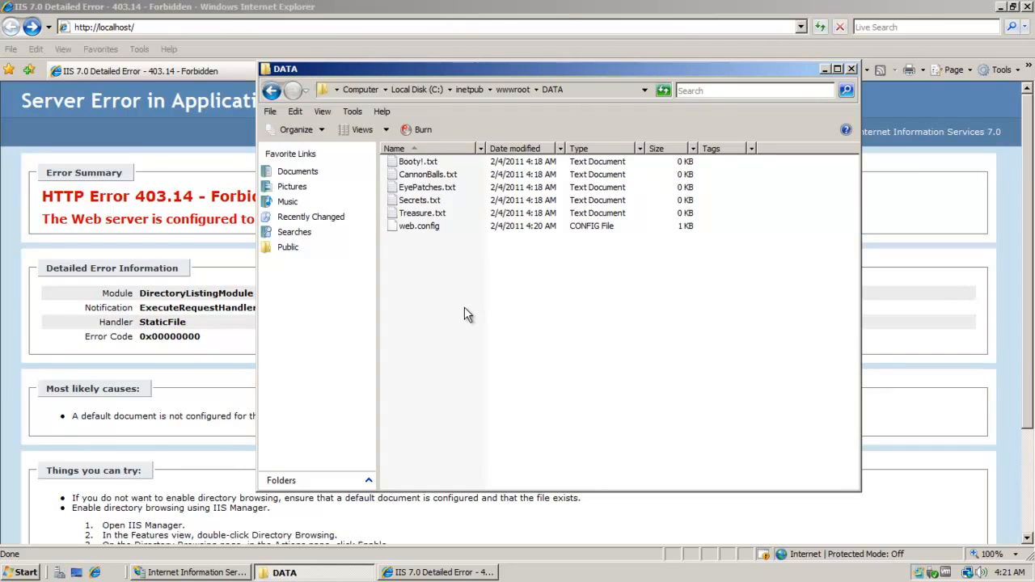
Load the Pirates home page, follow its VIDEOS link, and return to localhost.
left_click(245, 7)
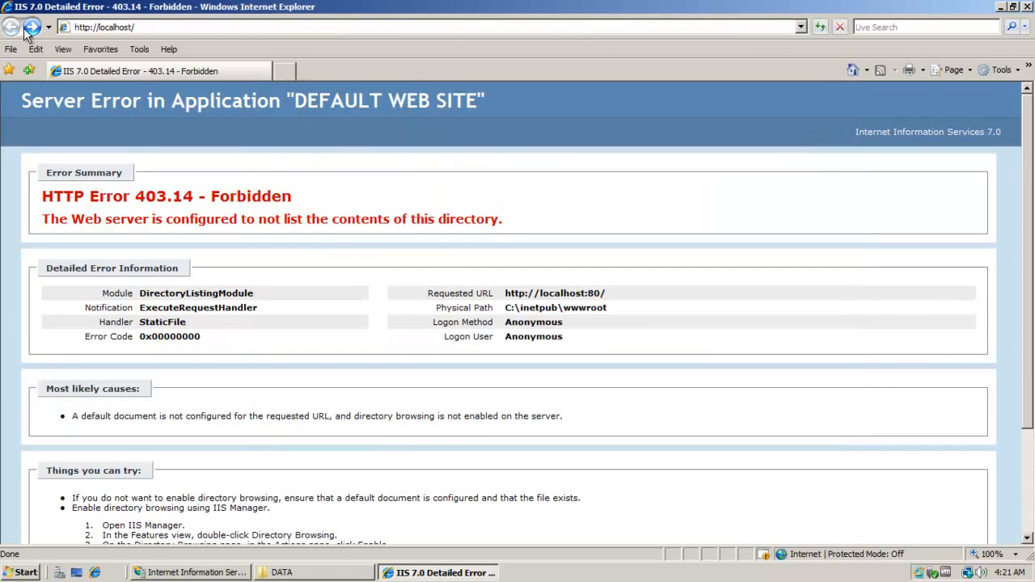
left_click(853, 71)
left_click(513, 165)
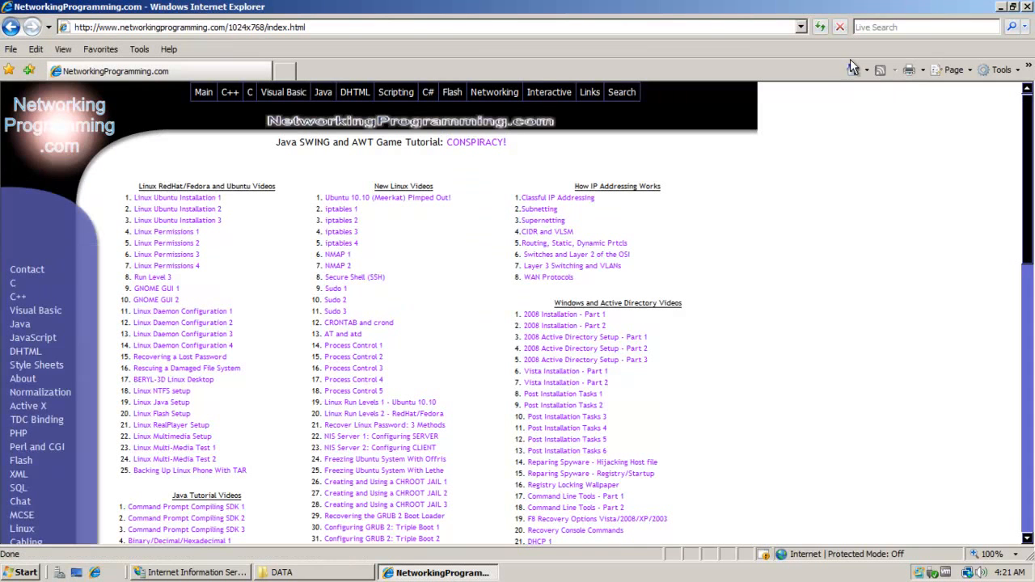
left_click(852, 70)
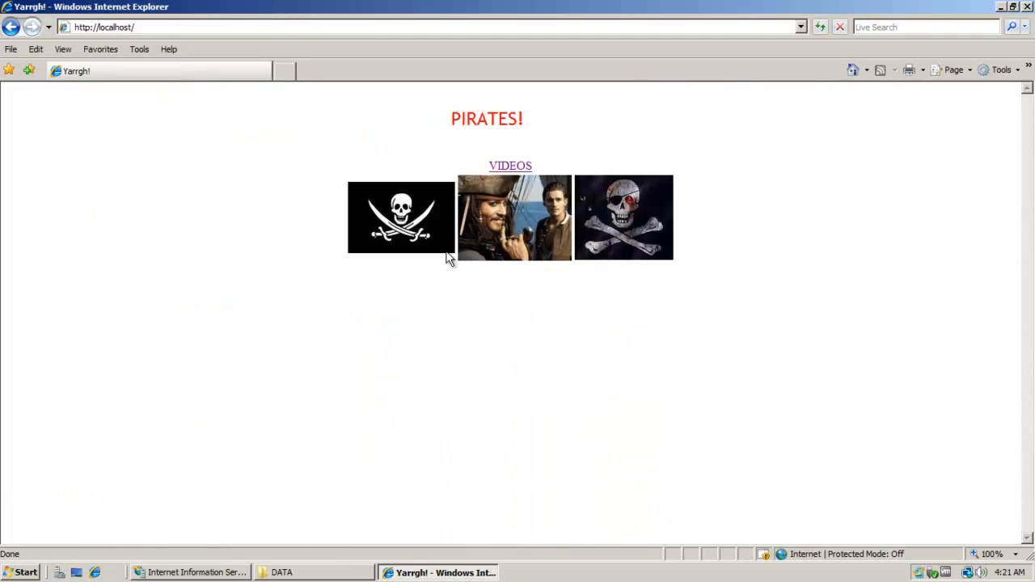
Try the localhost/booty address, go back home, and return Explorer from DATA to wwwroot.
left_click(172, 27)
left_click(177, 26)
type("boo")
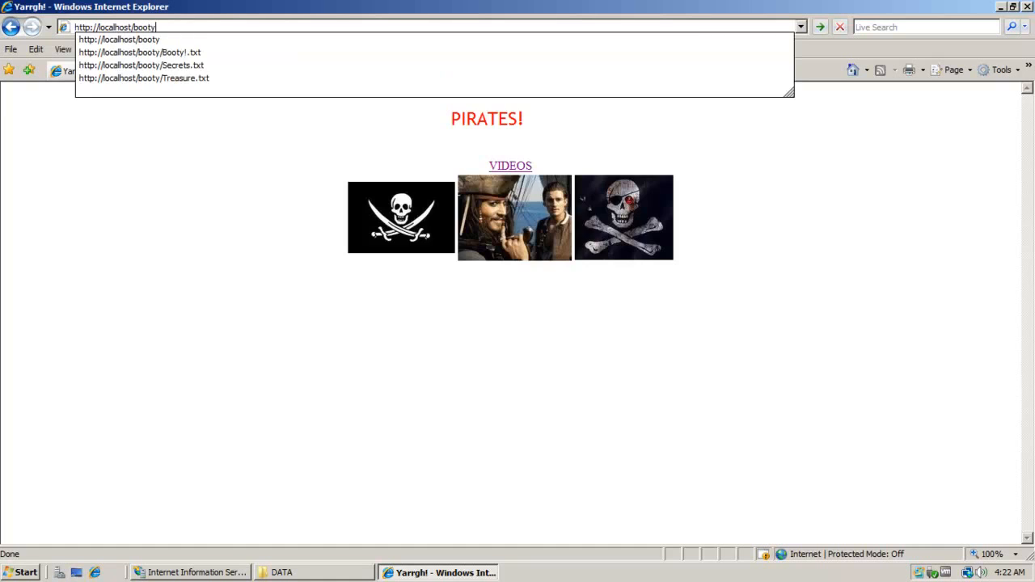
type("ty")
key("Return")
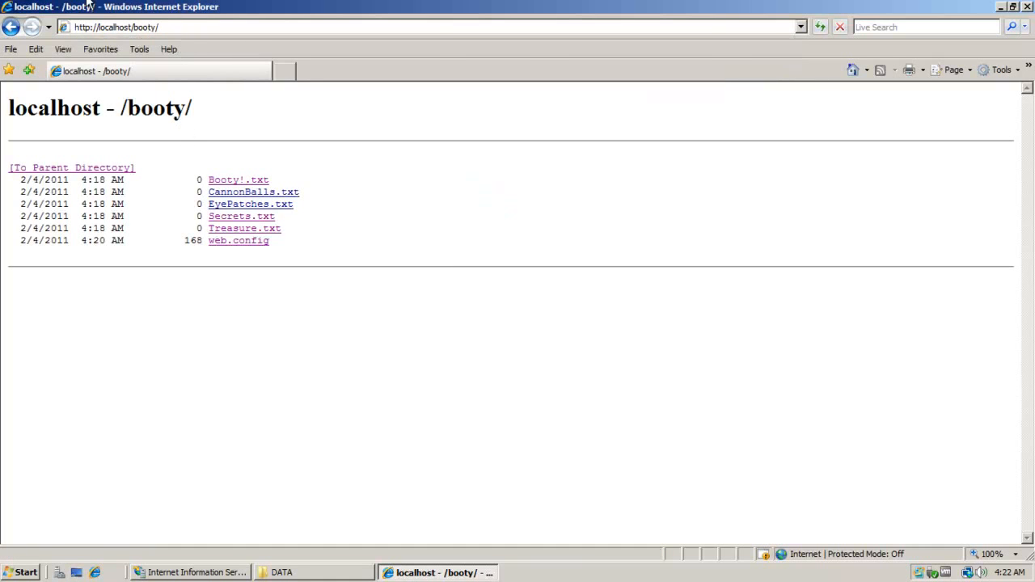
left_click(11, 26)
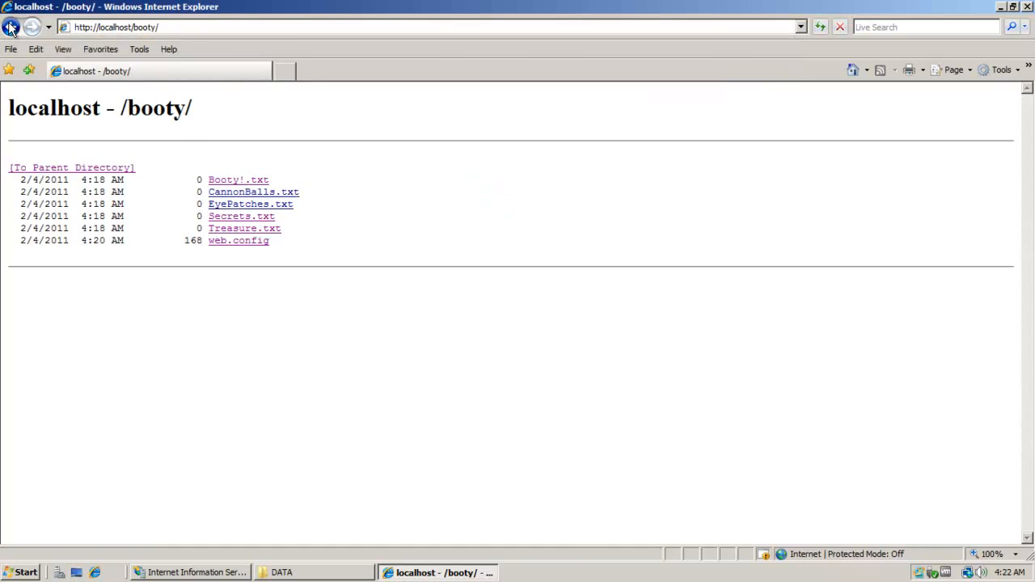
left_click(279, 573)
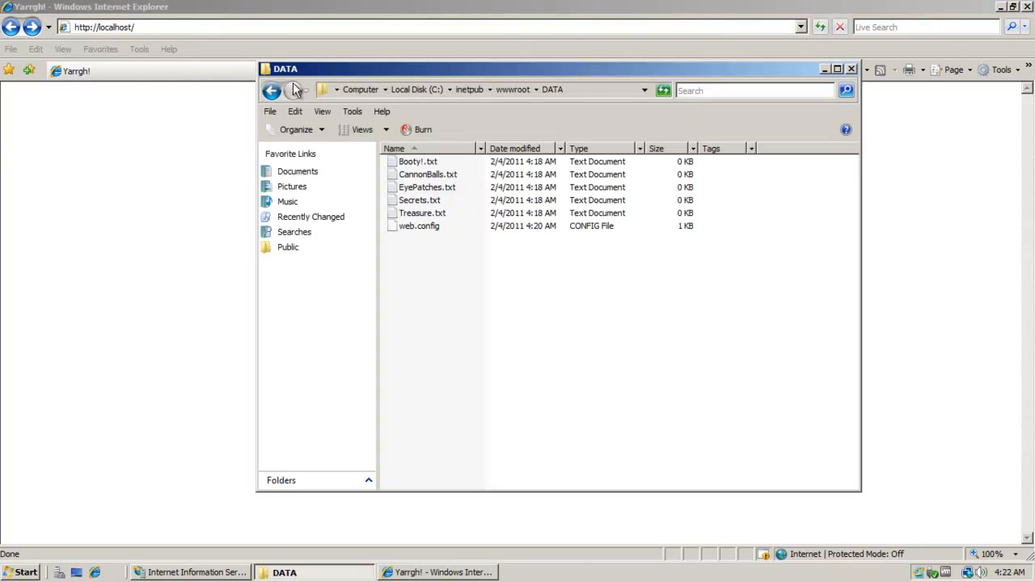
left_click(272, 89)
Open index.html with Notepad, add <br> and an <a href="DATA\"> link after </table>, and save.
right_click(434, 187)
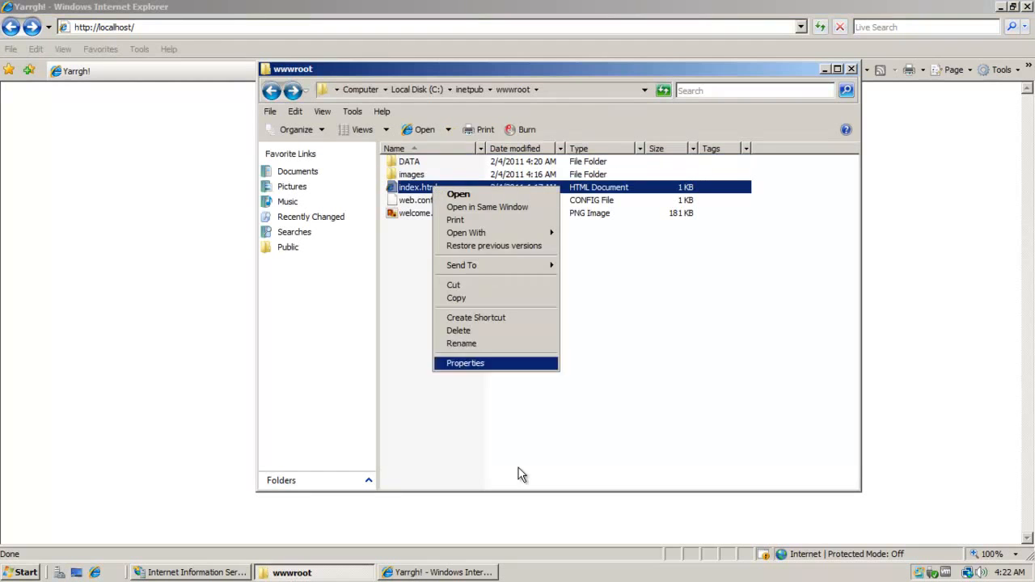
mouse_move(492, 238)
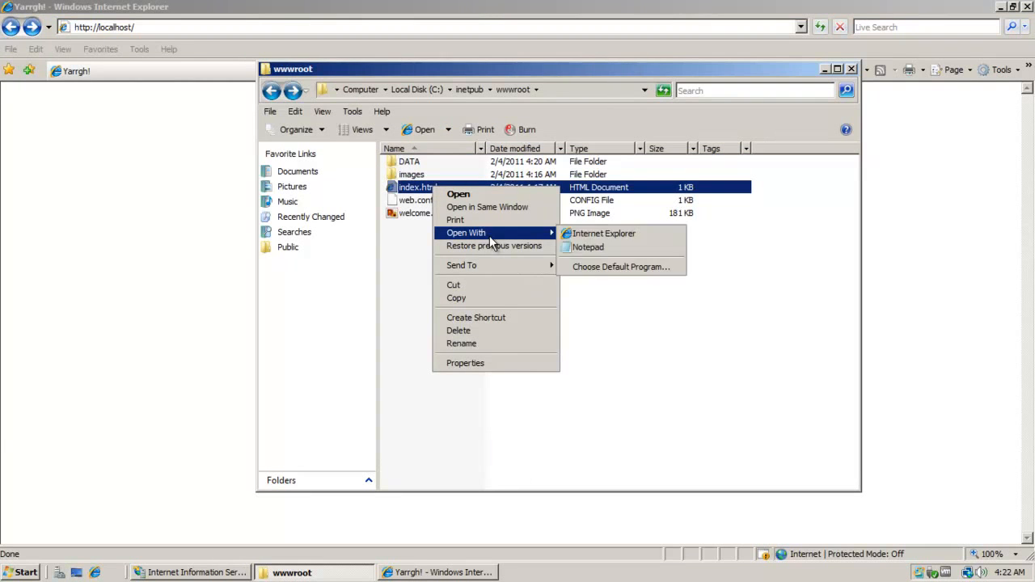
left_click(617, 246)
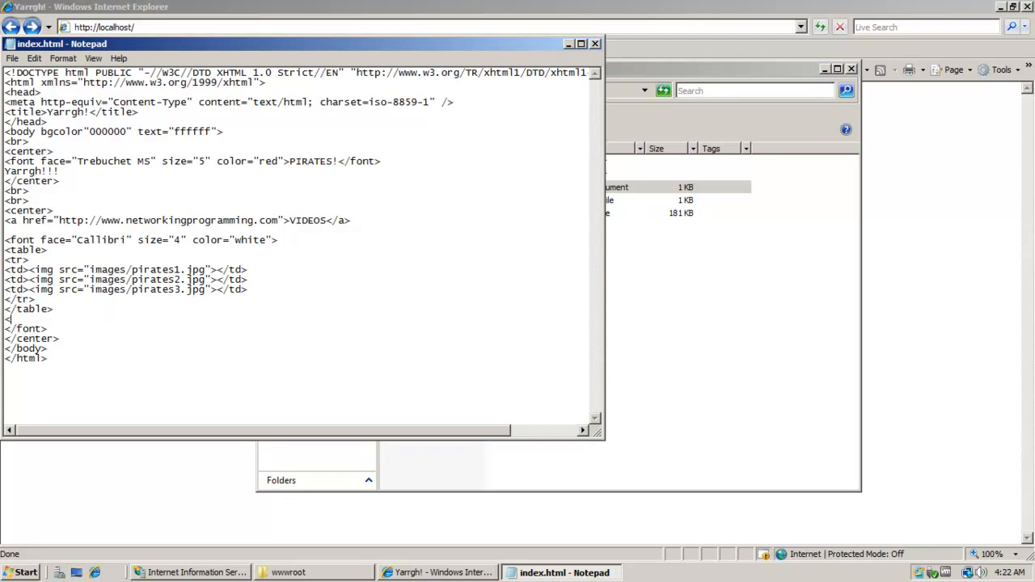
type("br>")
key("Return")
type("<a href=\"index")
key("BackSpace")
key("BackSpace")
key("BackSpace")
key("BackSpace")
key("BackSpace")
type("DATA\\\">")
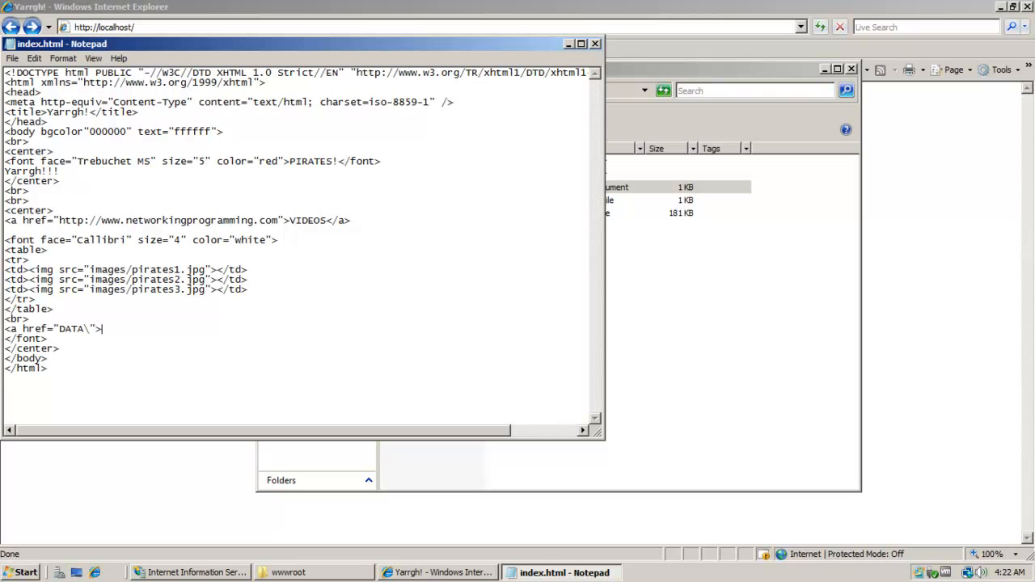
left_click(12, 58)
left_click(32, 98)
Close Notepad, open the BOOTY link from the refreshed Pirates page twice, then minimize wwwroot.
left_click(595, 44)
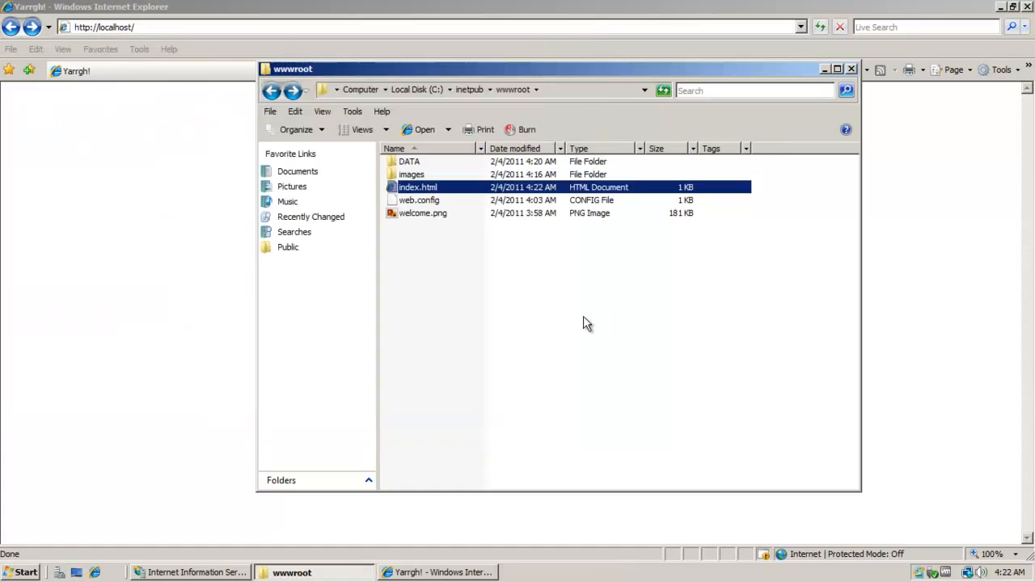
key("alt+Tab")
left_click(508, 288)
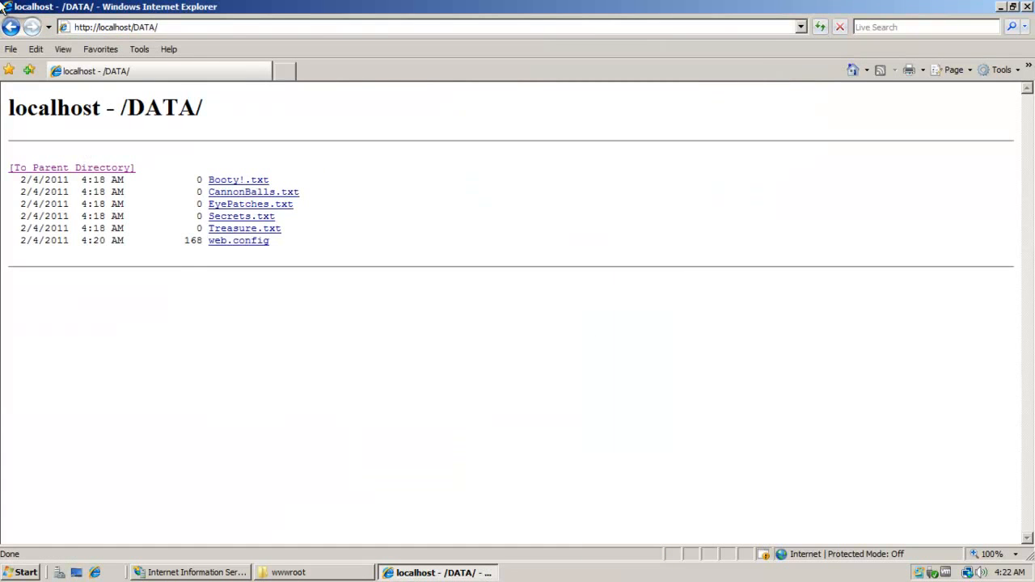
left_click(11, 27)
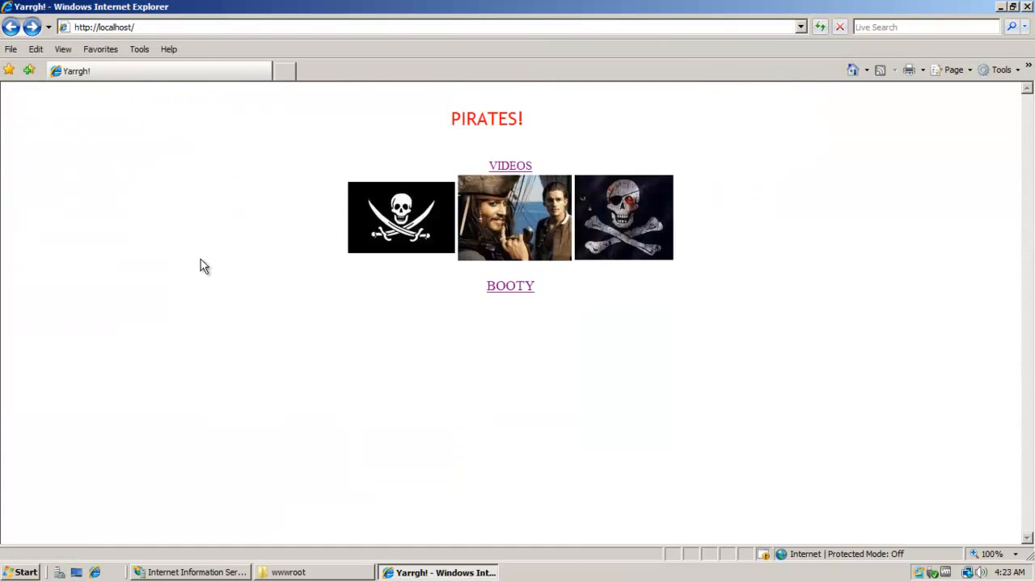
left_click(504, 289)
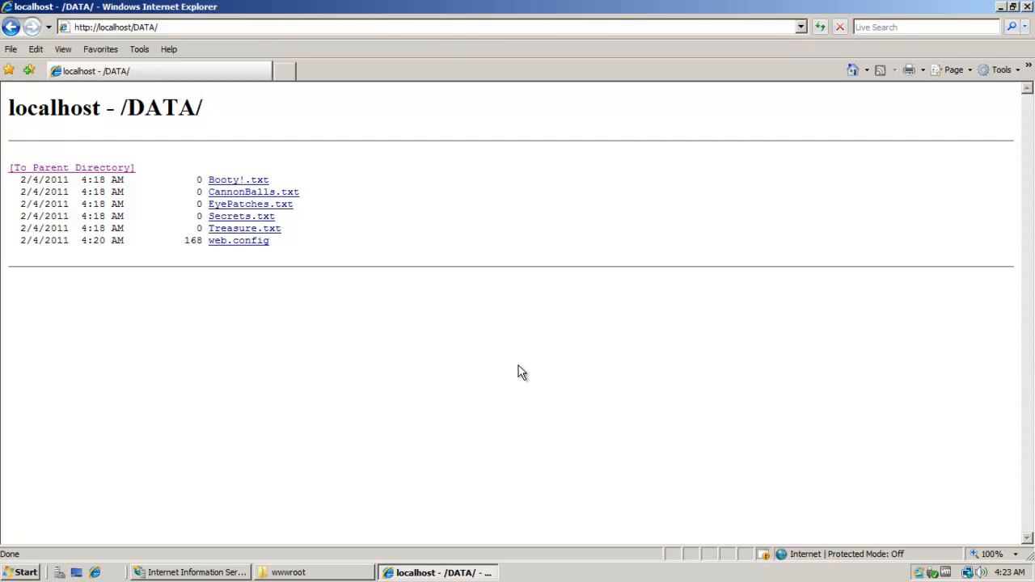
left_click(11, 27)
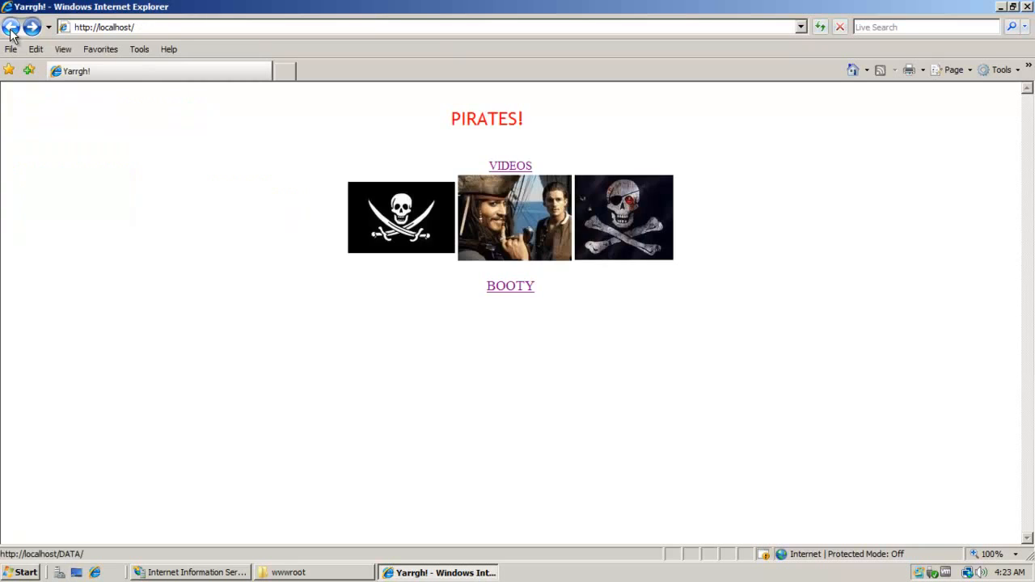
left_click(509, 289)
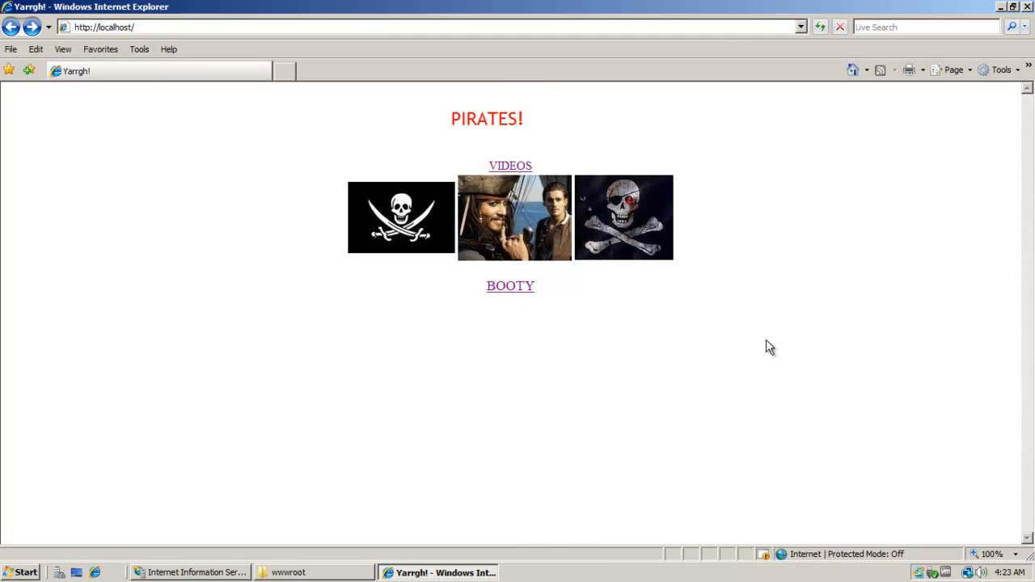
left_click(295, 577)
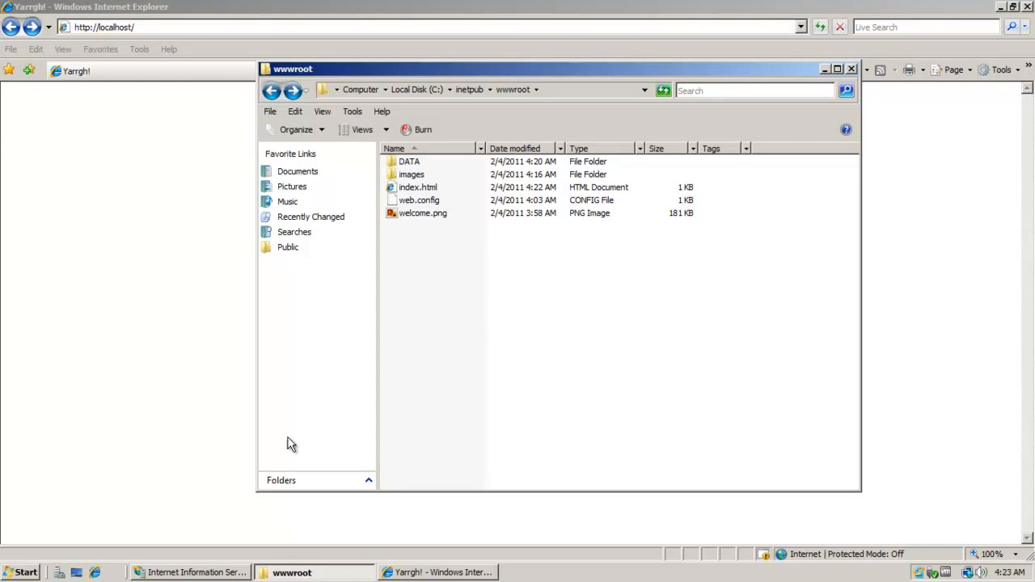
left_click(826, 70)
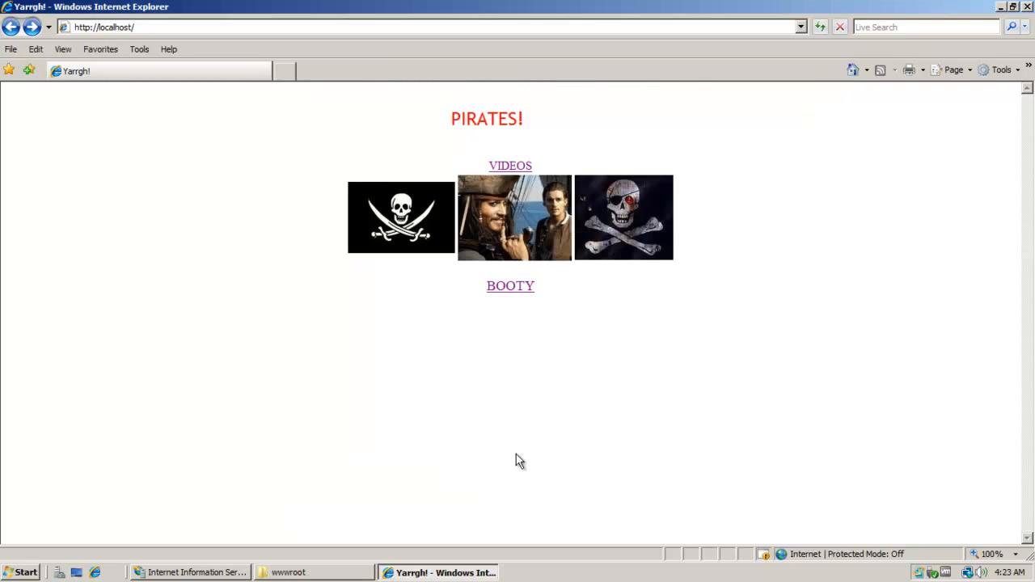
Open BOOTY's Authentication feature, disable Anonymous Authentication and enable Basic Authentication.
left_click(194, 572)
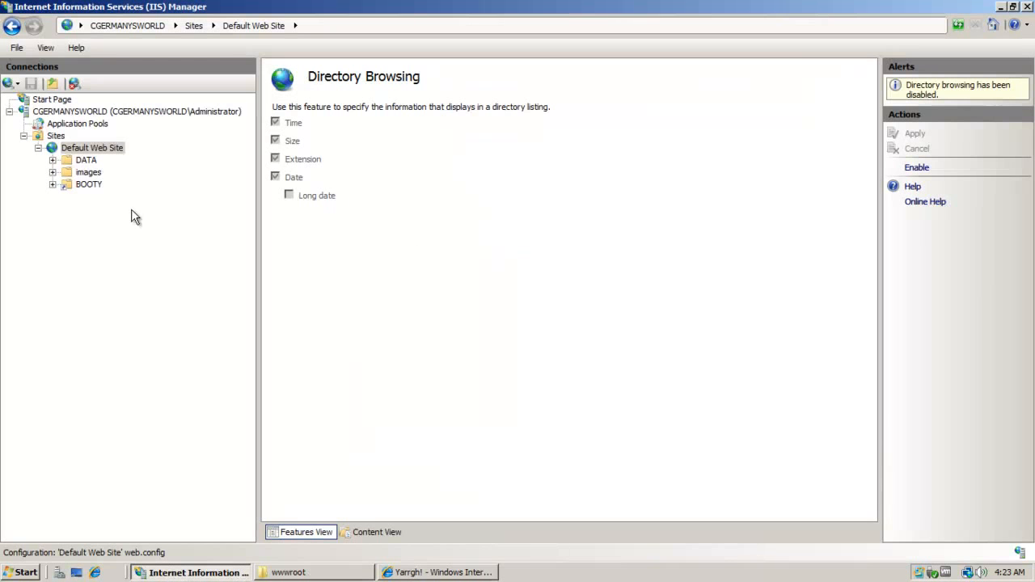
left_click(91, 186)
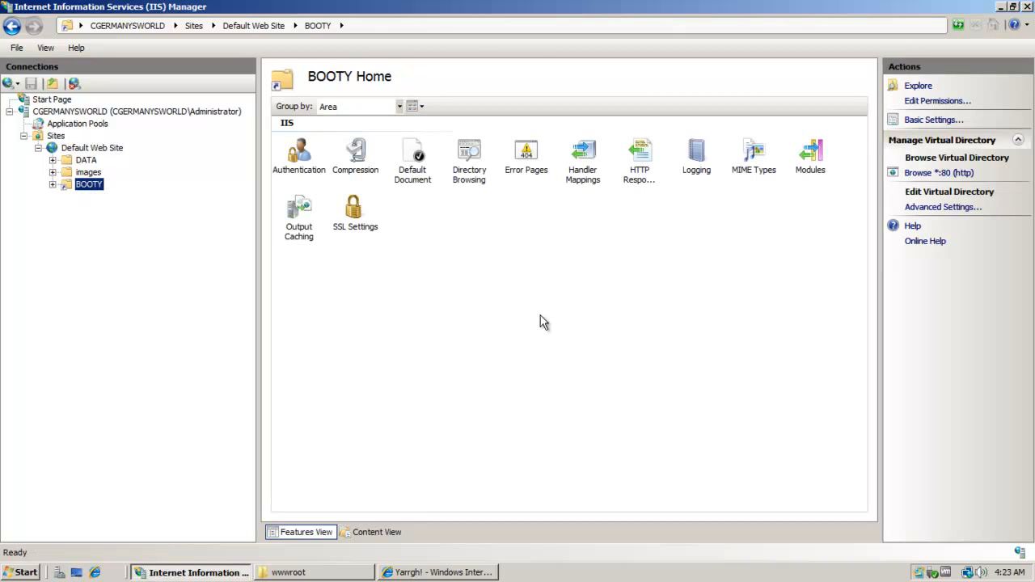
double_click(299, 161)
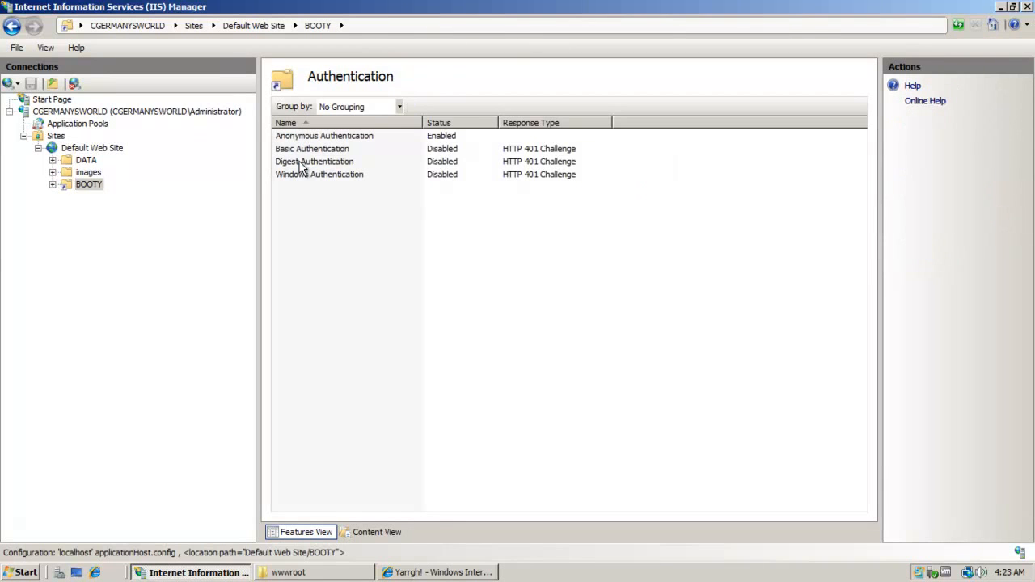
left_click(375, 138)
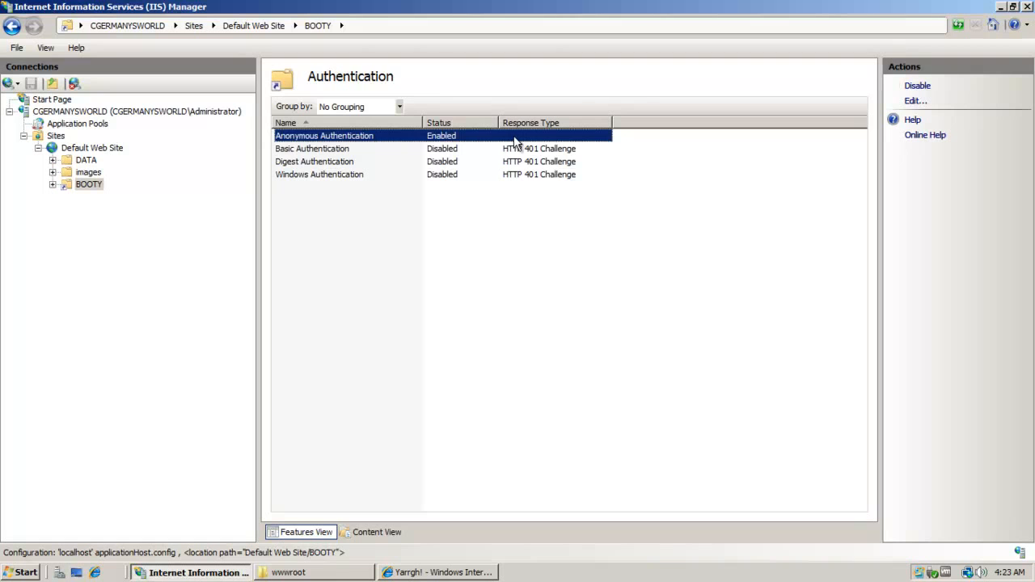
left_click(917, 85)
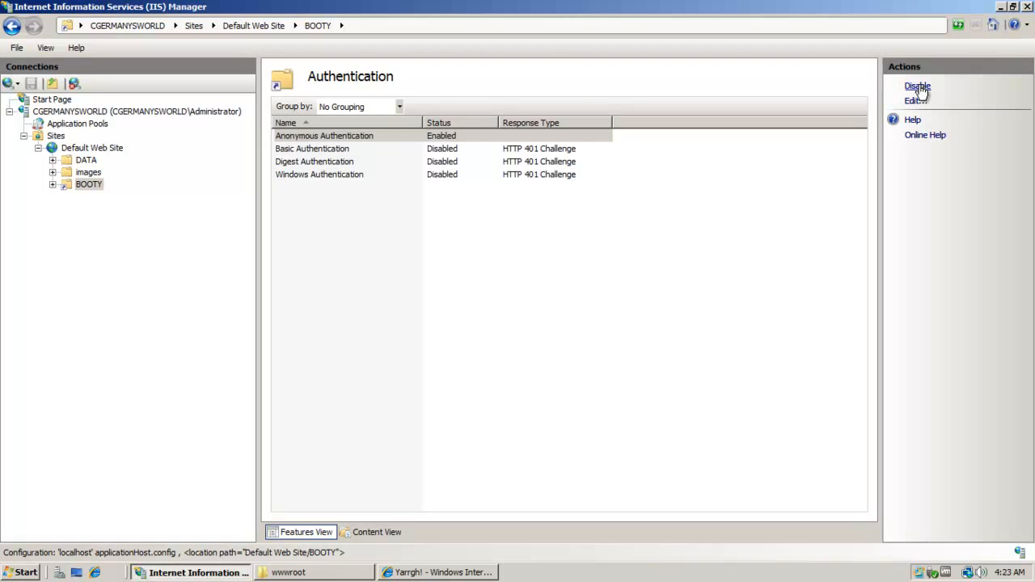
left_click(340, 150)
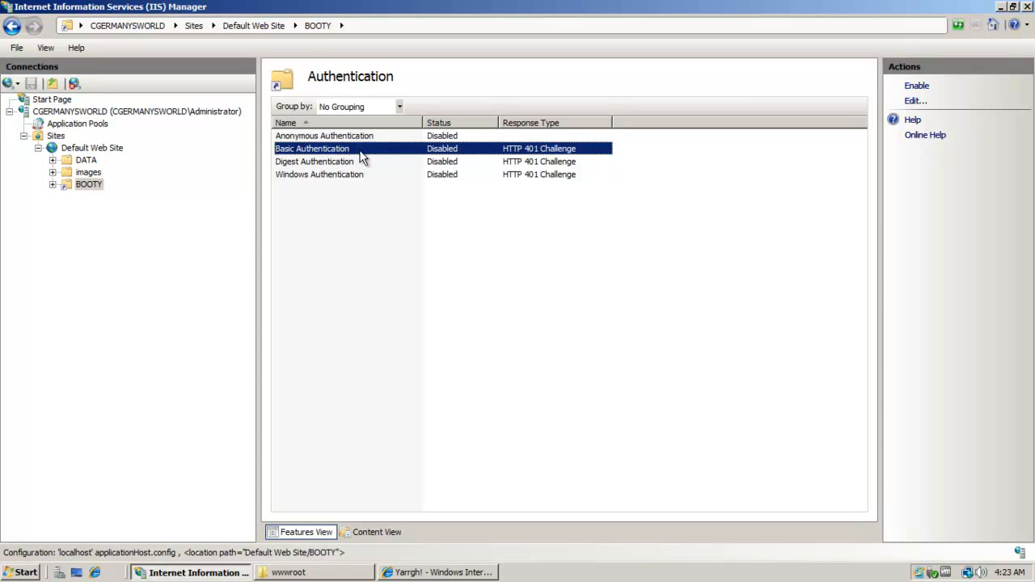
left_click(914, 87)
Review the Basic Authentication settings and check that Digest and Windows Authentication stay disabled.
left_click(486, 148)
right_click(437, 151)
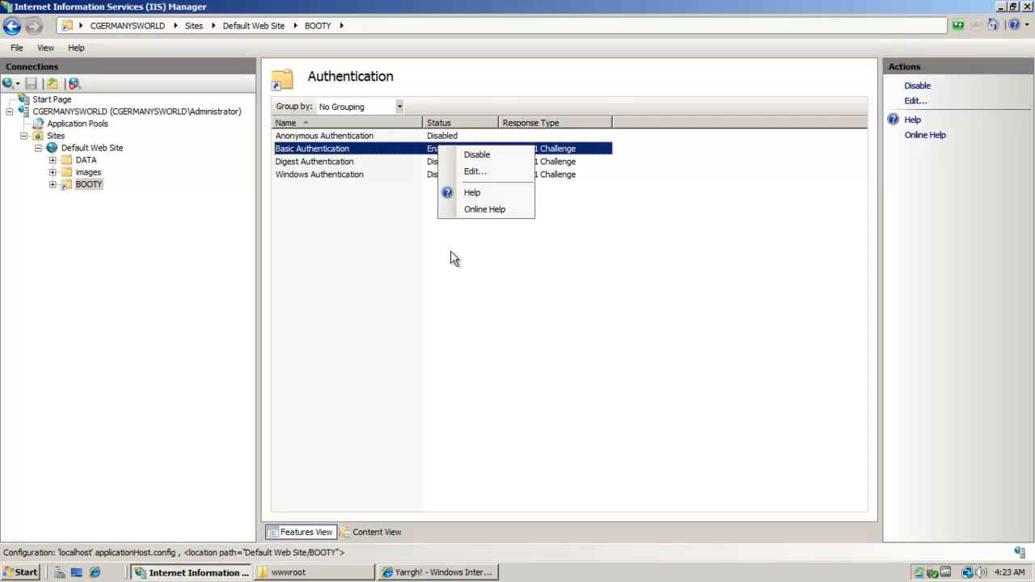
left_click(481, 171)
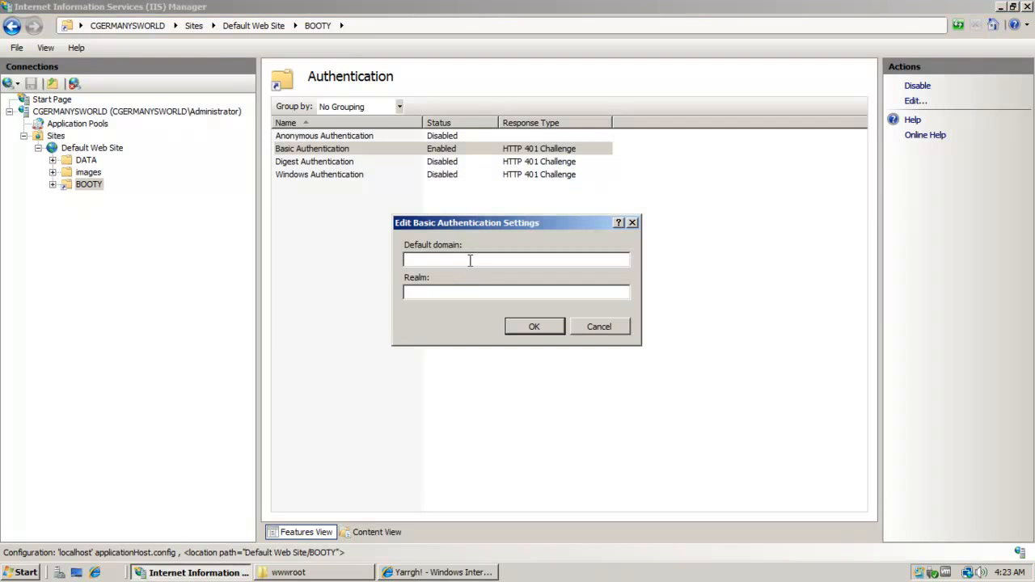
left_click(583, 327)
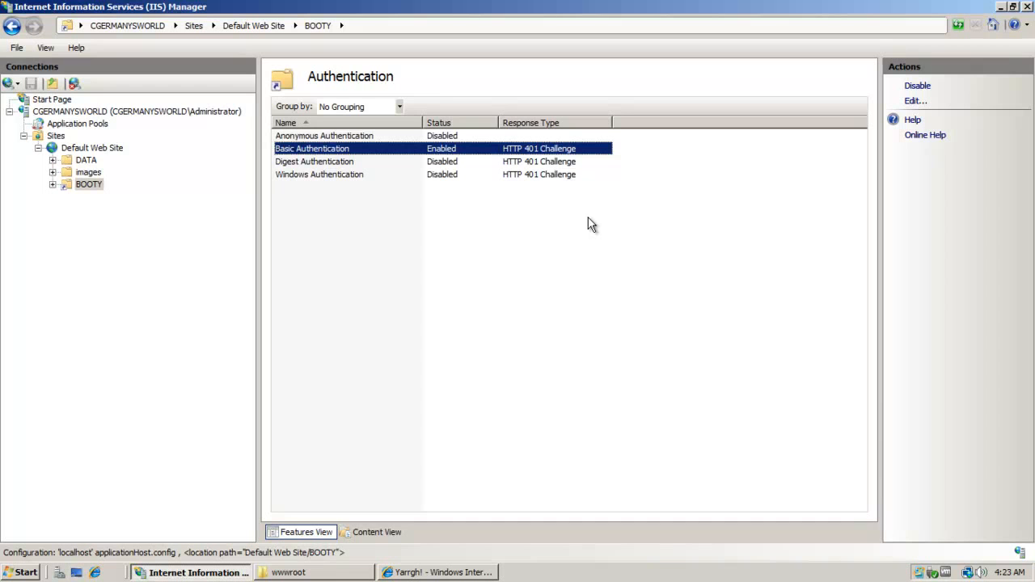
left_click(356, 164)
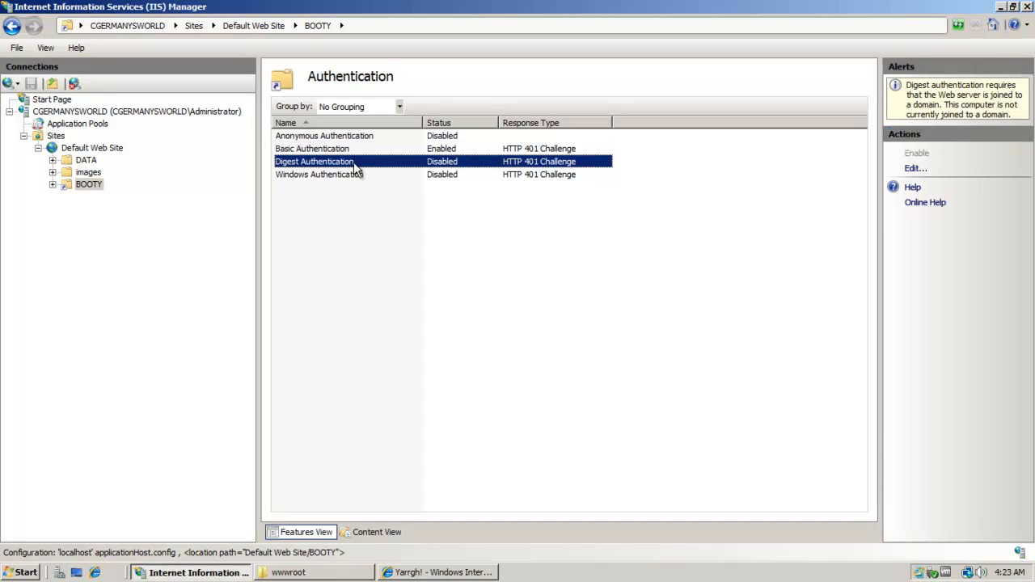
left_click(348, 171)
left_click(343, 150)
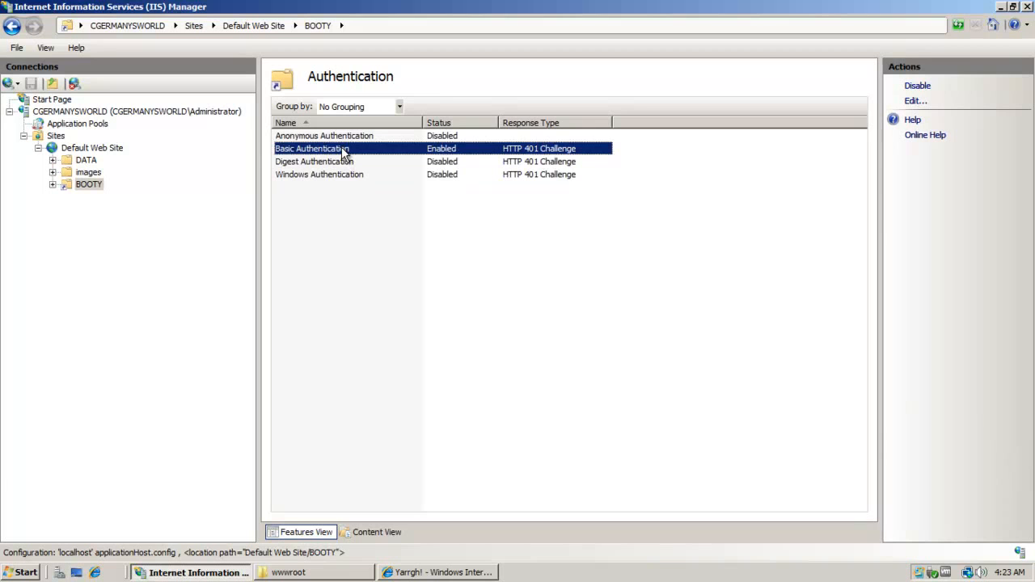
left_click(348, 162)
left_click(346, 177)
left_click(397, 280)
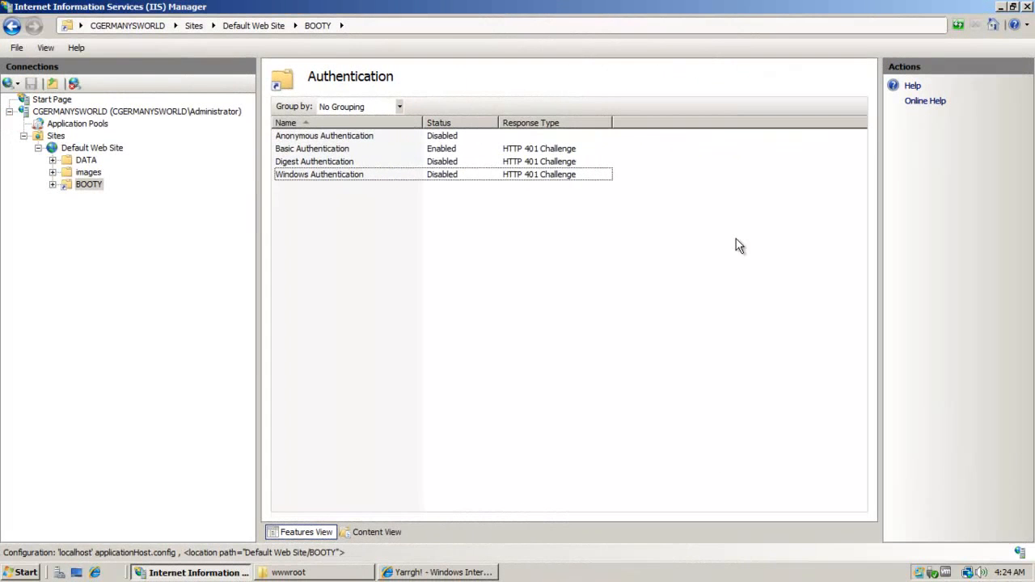
Minimize IIS Manager and the browser, open Computer > Manage, and show Local Users and Groups > Users.
left_click(1000, 7)
left_click(1001, 8)
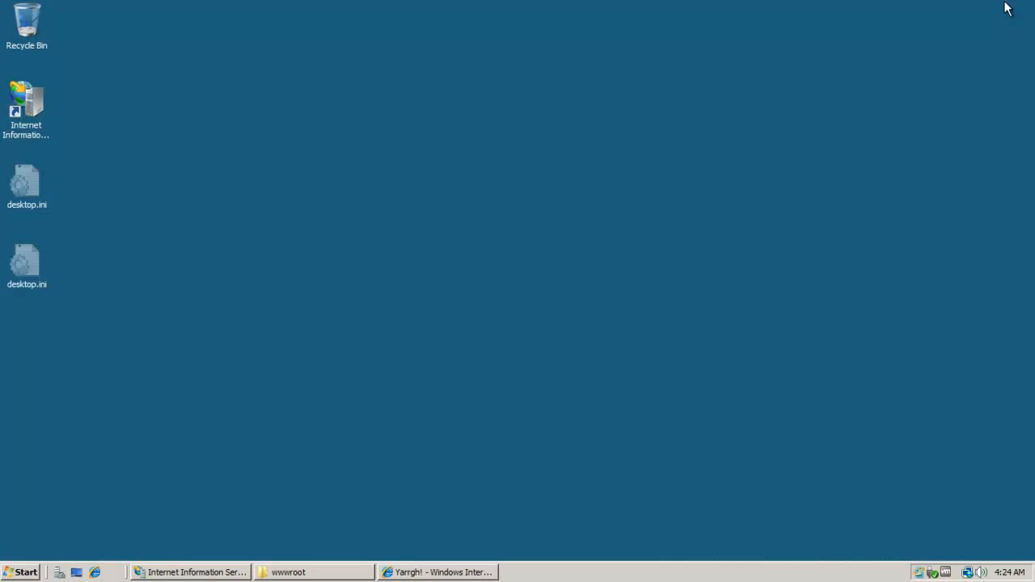
left_click(36, 575)
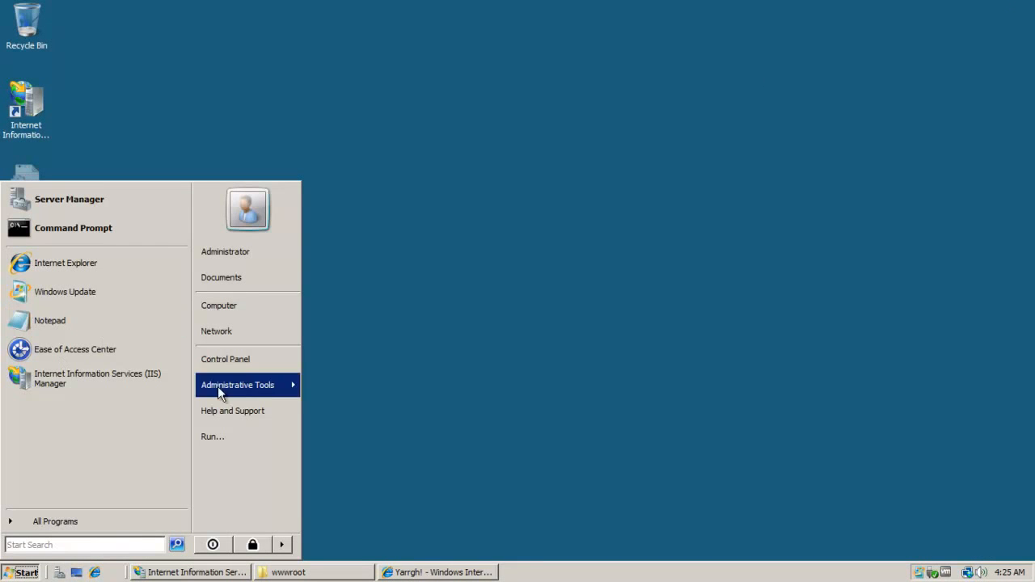
mouse_move(218, 394)
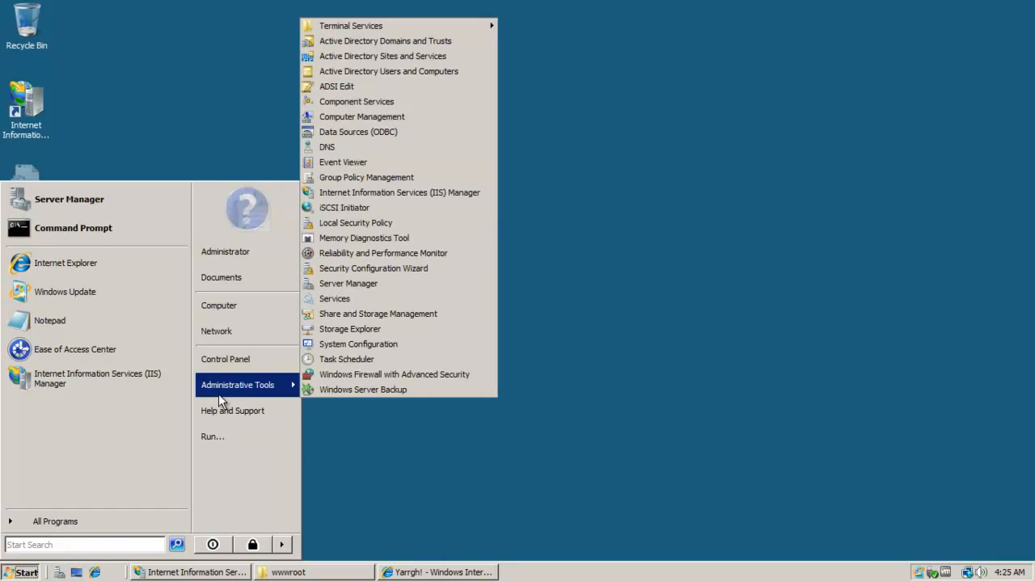
right_click(223, 316)
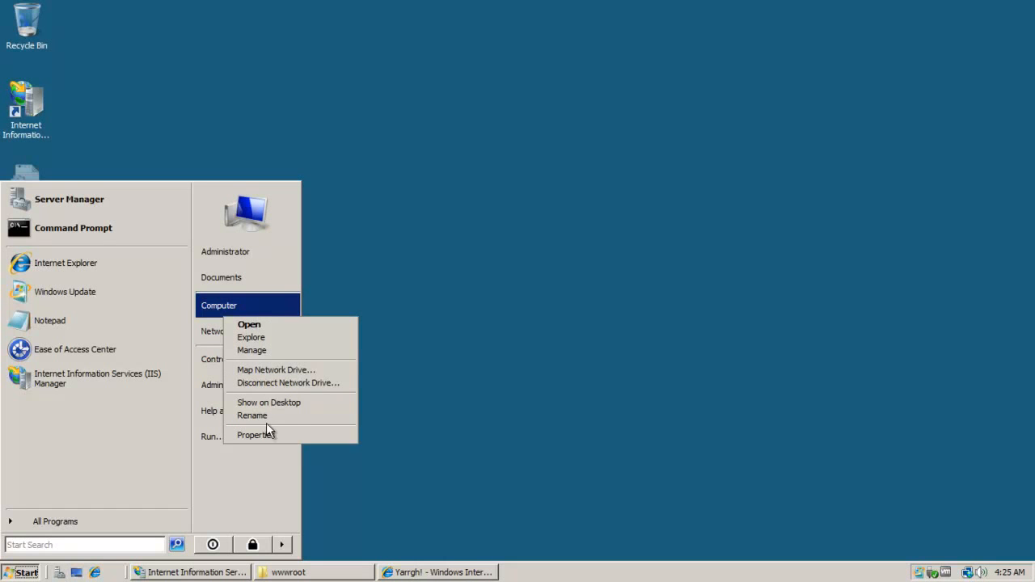
left_click(275, 351)
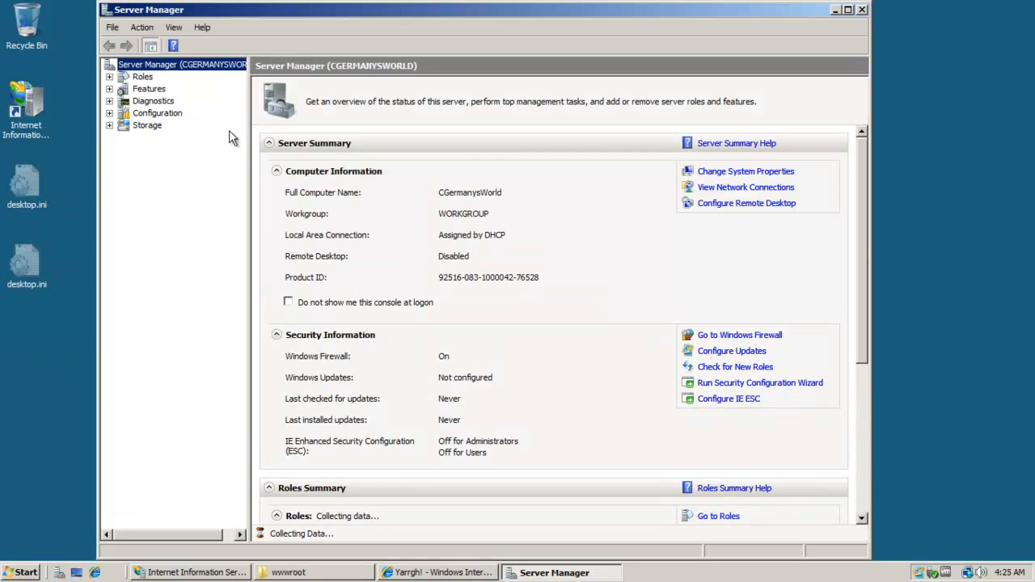
left_click(160, 175)
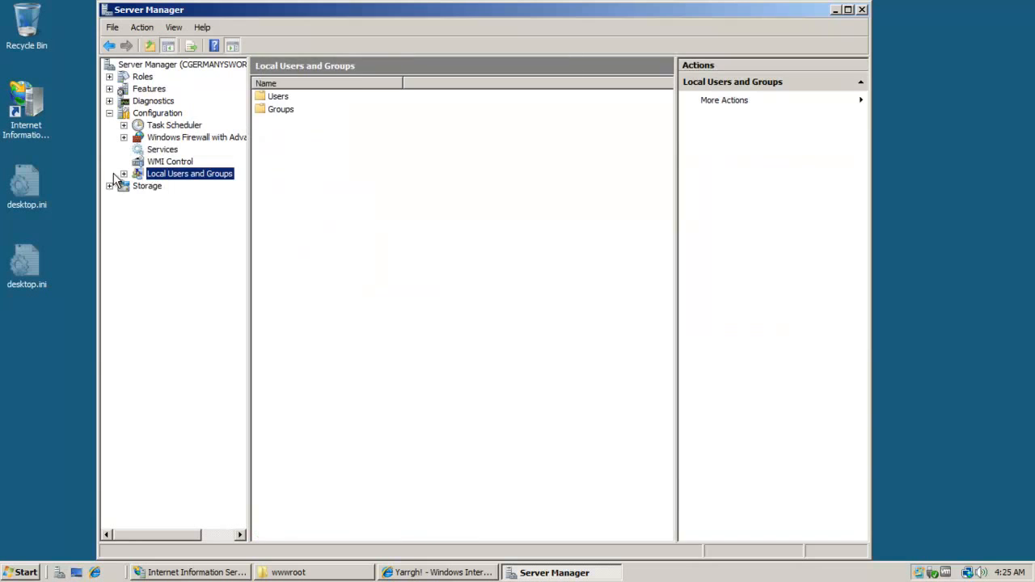
left_click(124, 174)
left_click(172, 186)
Create user webuser with full name, description and password; password cannot change and never expires.
right_click(172, 185)
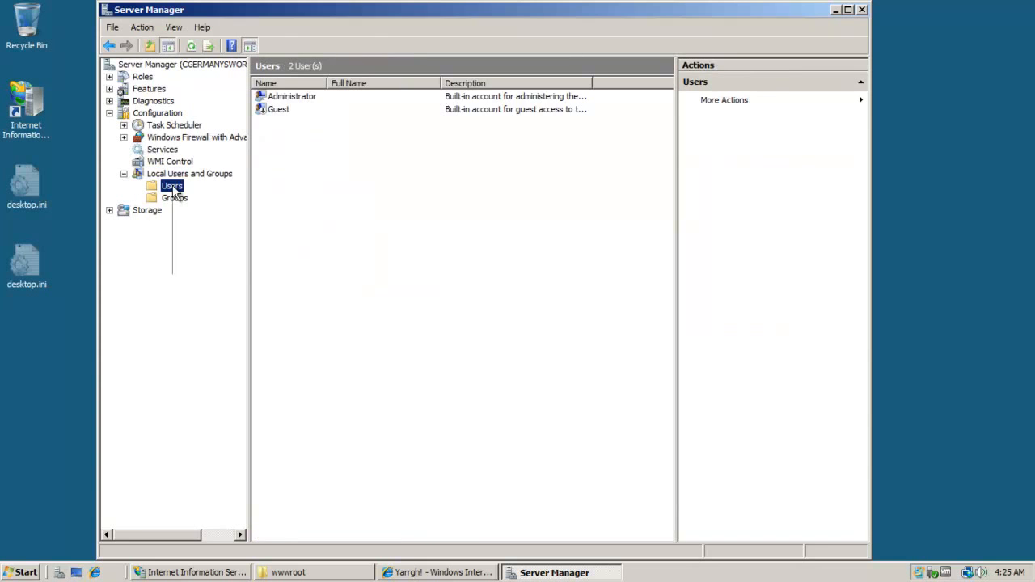
left_click(206, 194)
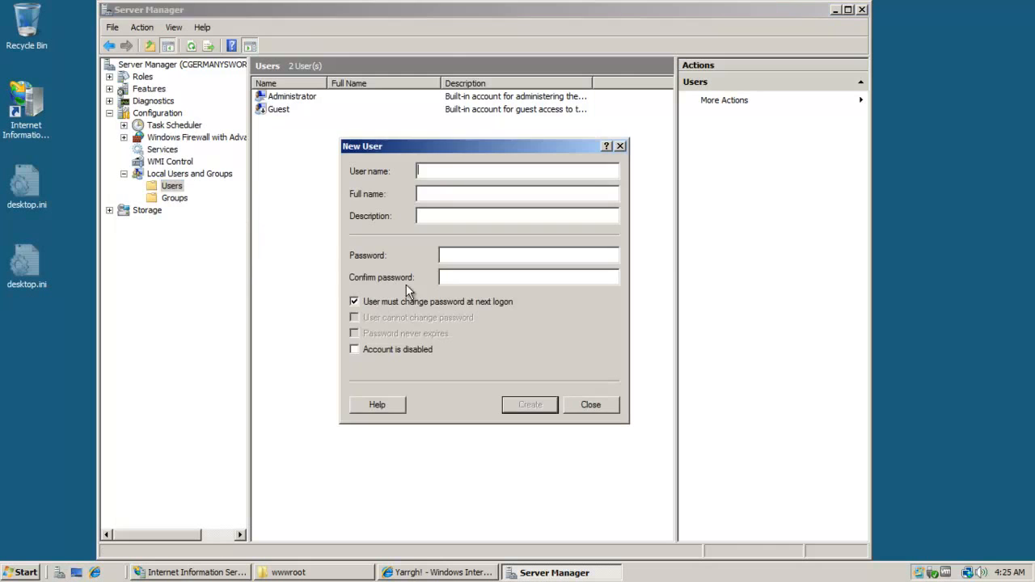
type("seb")
key("BackSpace")
key("BackSpace")
key("BackSpace")
type("webuser")
left_click(444, 194)
type("webuserP@ssw0rdP@ssw0rd")
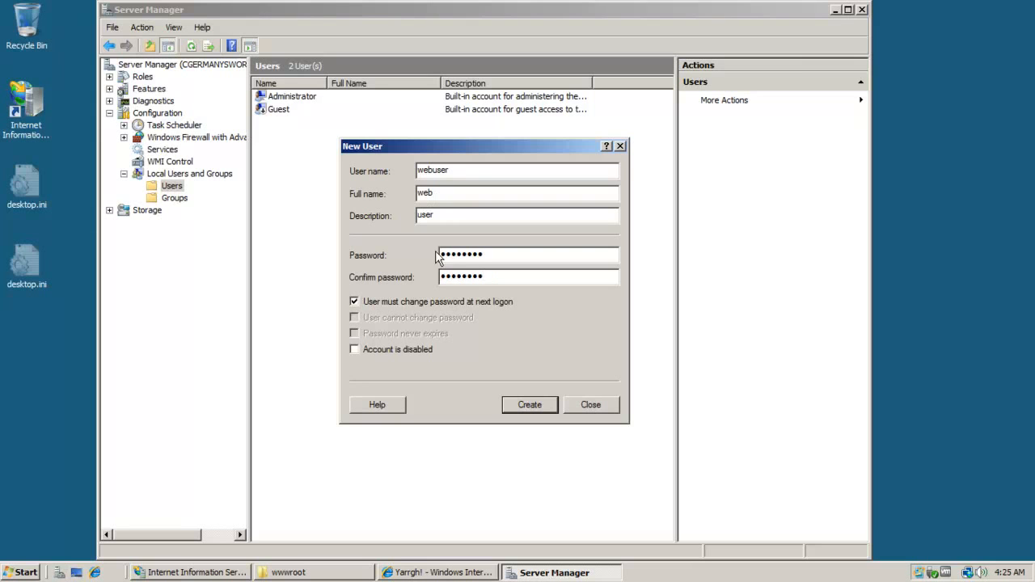
left_click(451, 301)
left_click(430, 317)
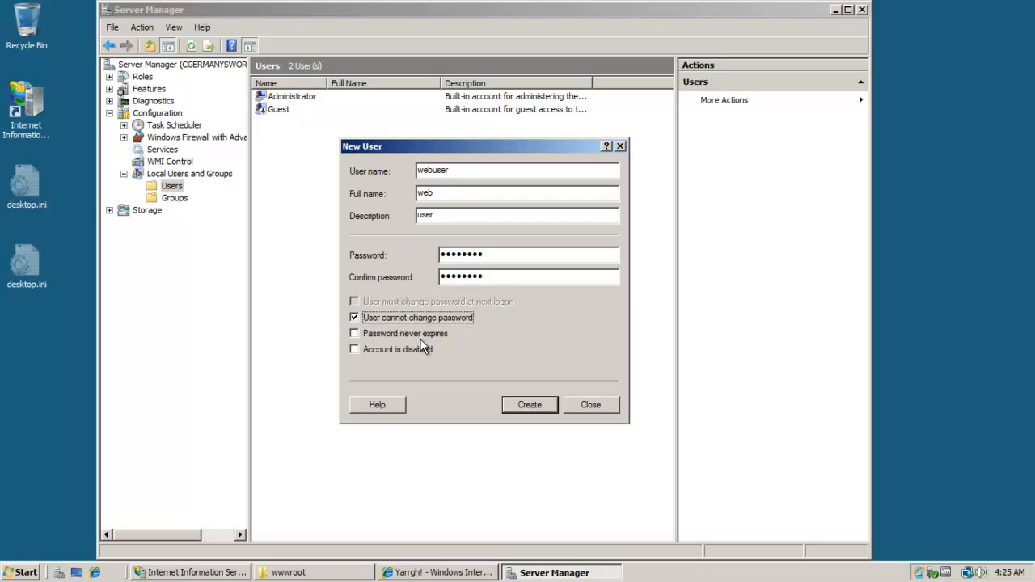
left_click(422, 333)
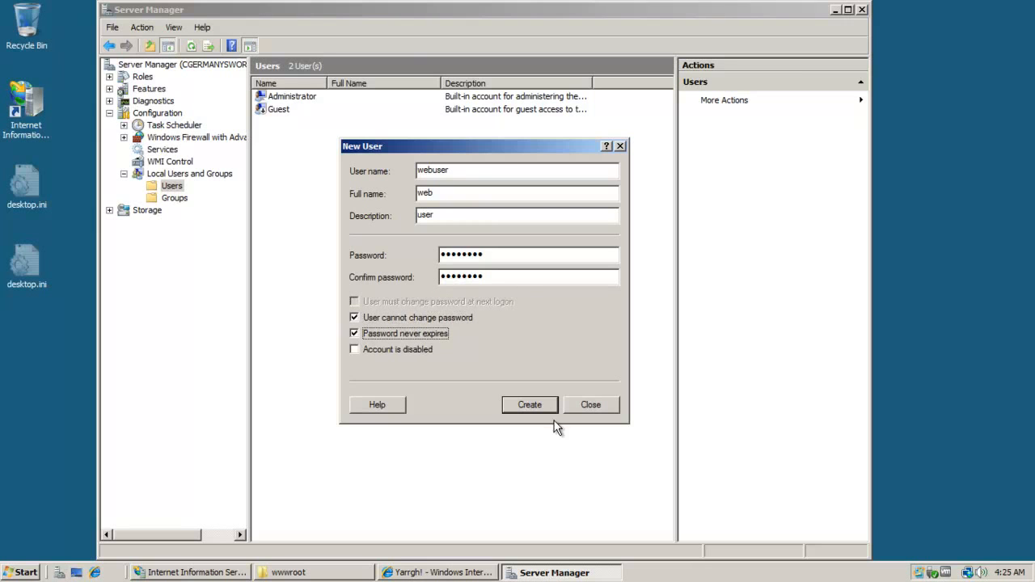
left_click(532, 404)
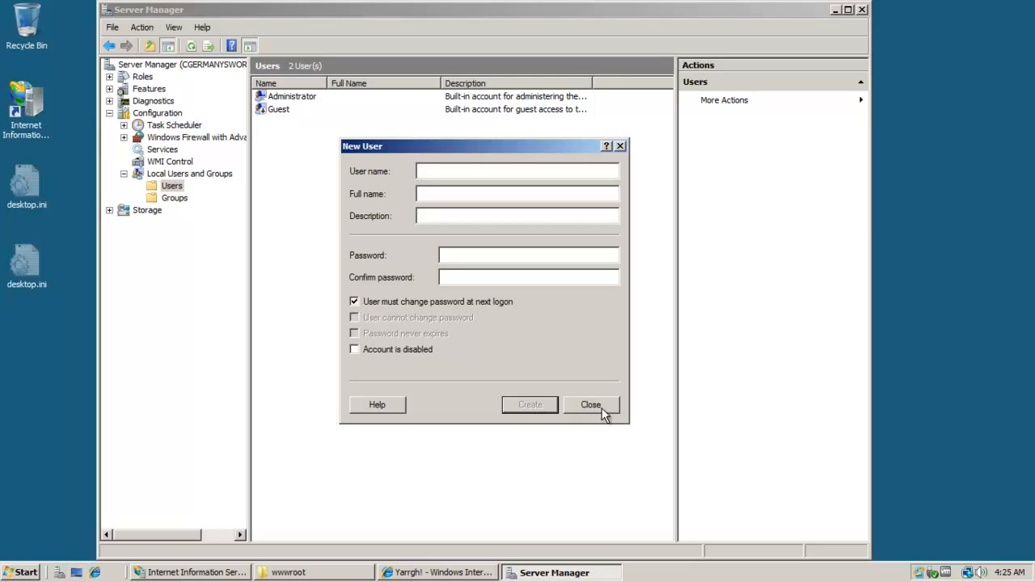
left_click(602, 407)
Check the new webuser account, close Server Manager, and bring back the wwwroot window.
left_click(275, 123)
left_click(423, 201)
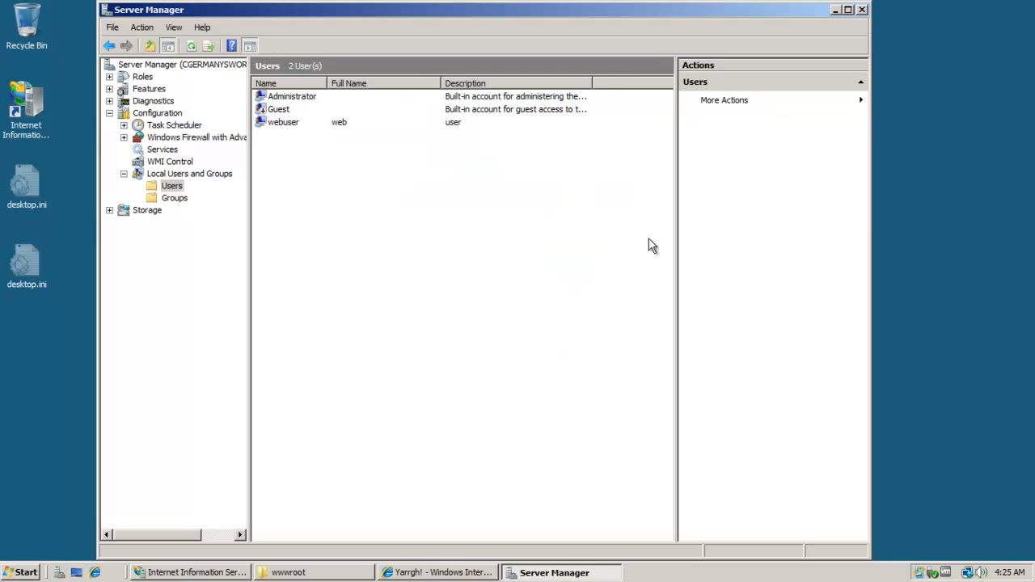
left_click(862, 9)
left_click(516, 254)
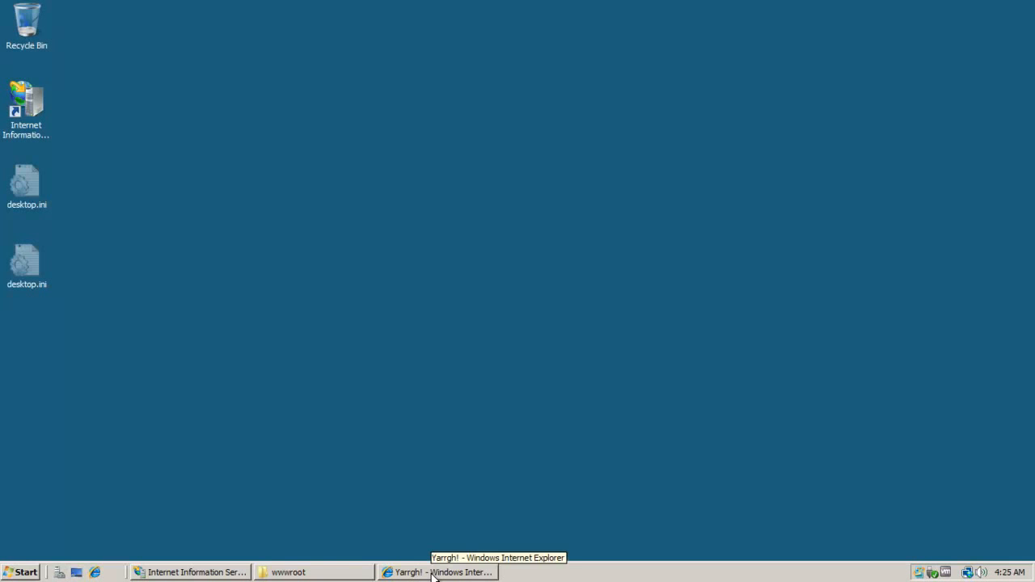
left_click(330, 570)
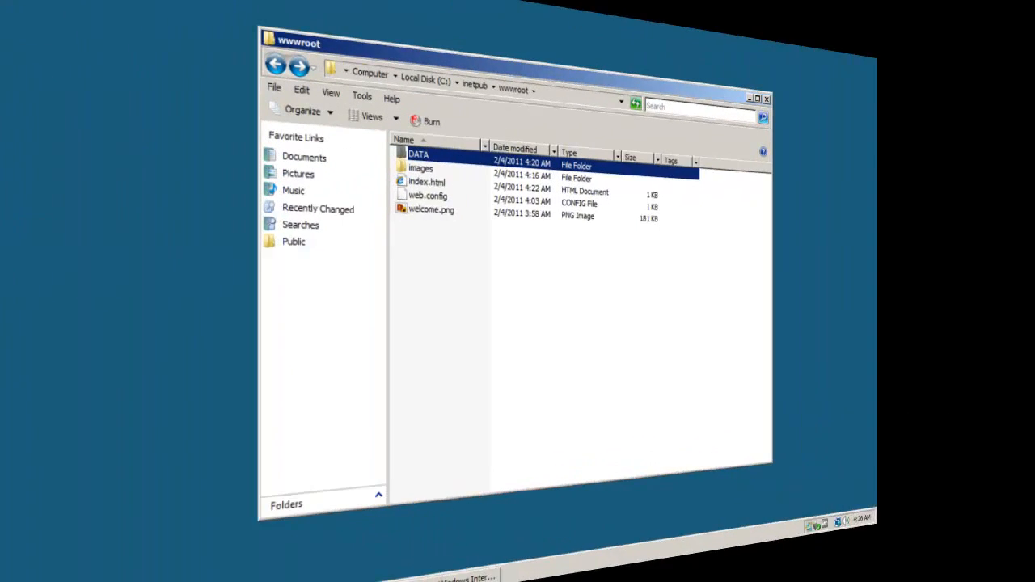
Open Properties from the DATA folder's right-click menu in wwwroot.
right_click(406, 161)
left_click(454, 332)
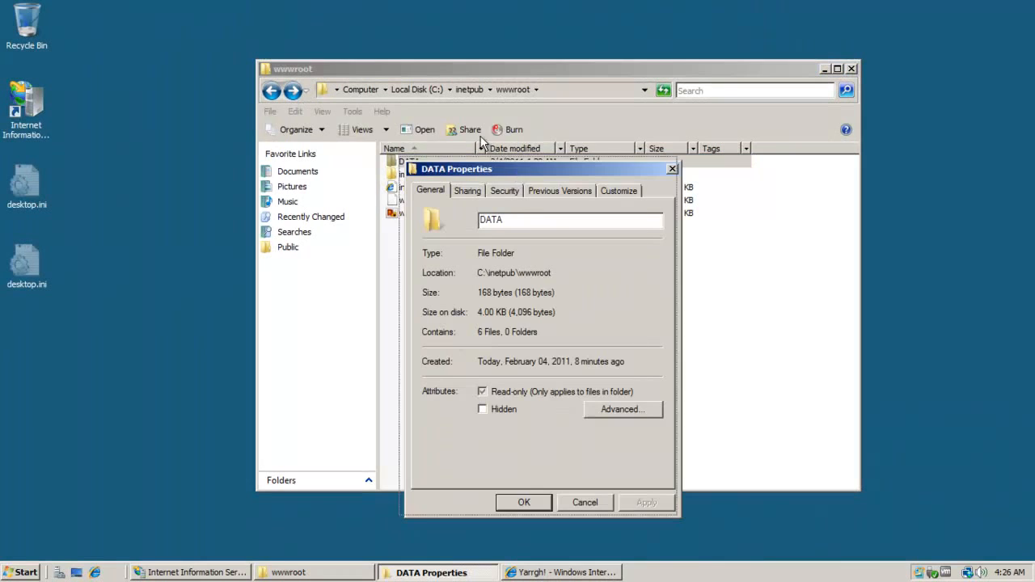
On DATA's Security tab select IIS_IUSRS, then open Advanced security settings for editing.
left_click_drag(513, 174, 464, 124)
left_click(467, 139)
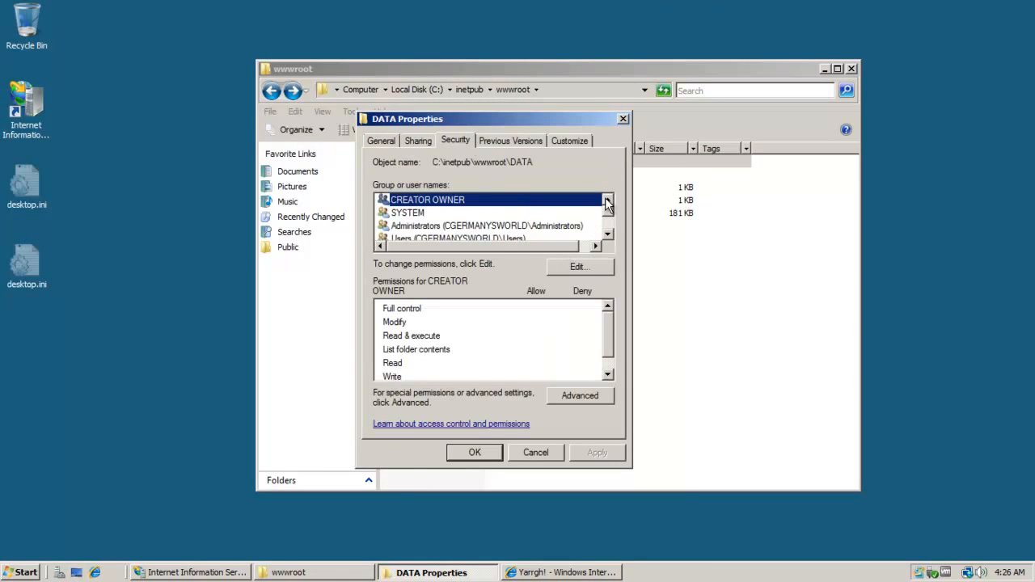
scroll(608, 224, "down", 1)
left_click(524, 212)
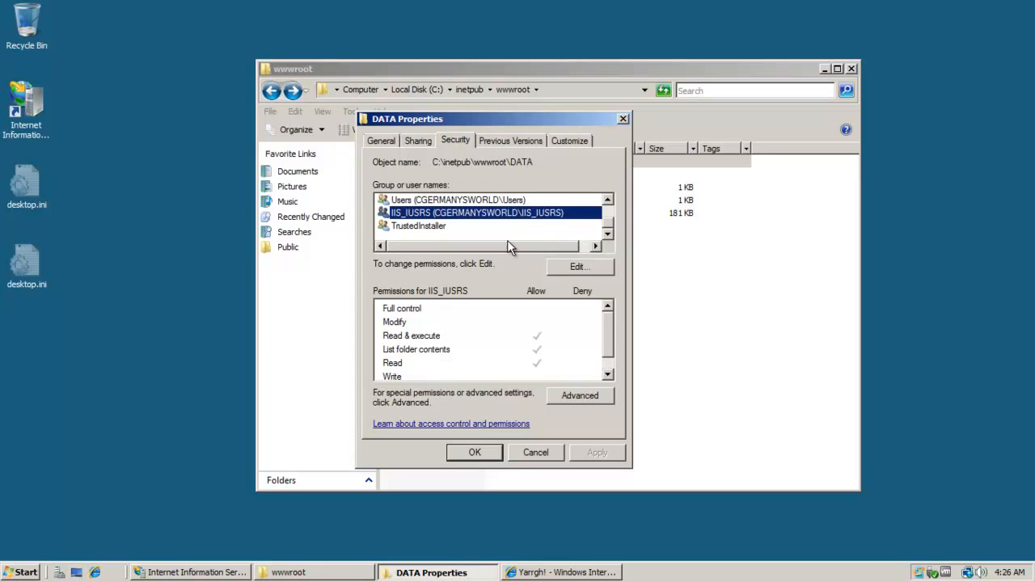
left_click(580, 394)
left_click(450, 419)
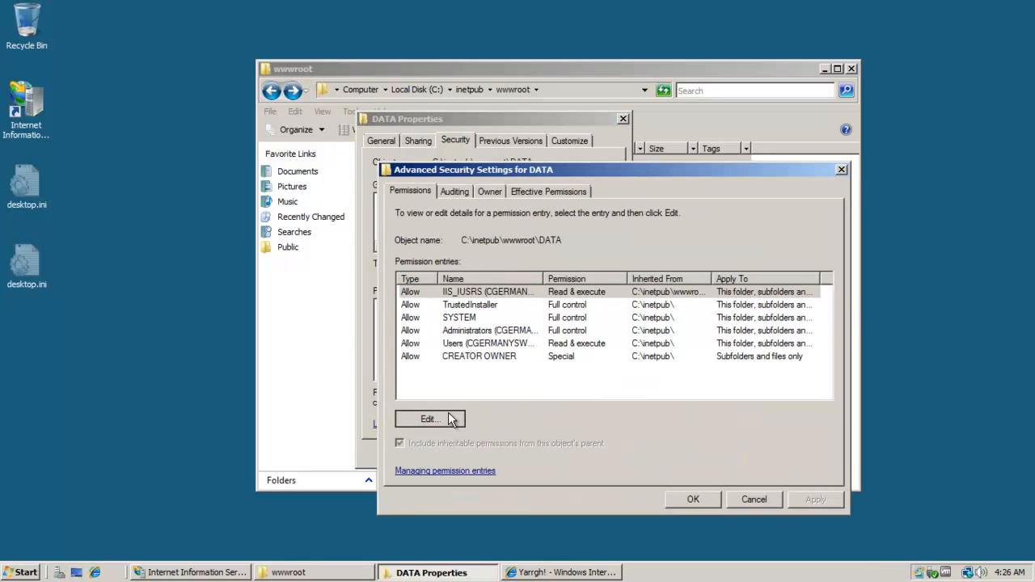
left_click_drag(565, 215, 458, 86)
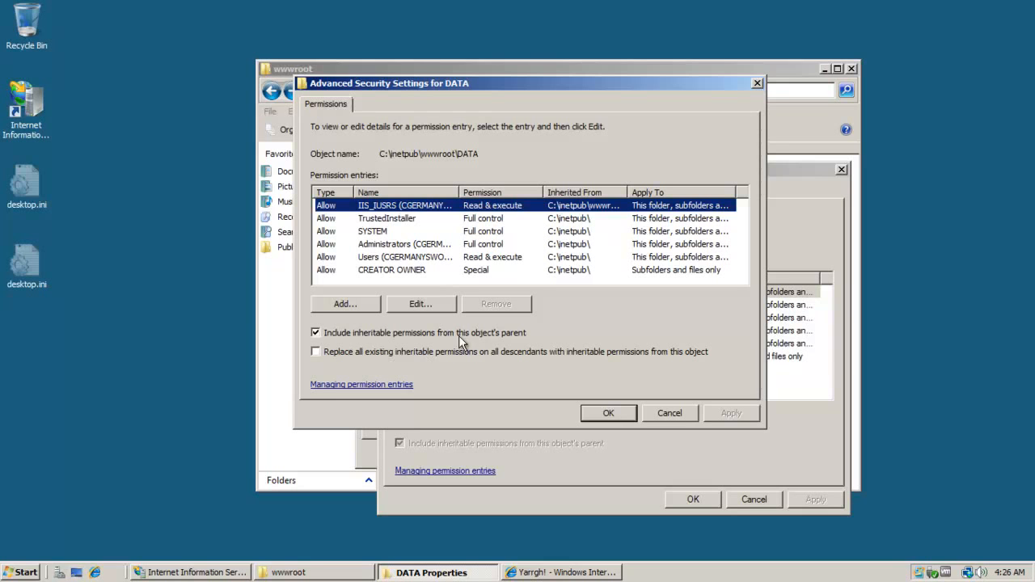
Turn off inheritance copying existing entries, remove IIS_IUSRS, and add webuser as a new entry.
left_click(349, 331)
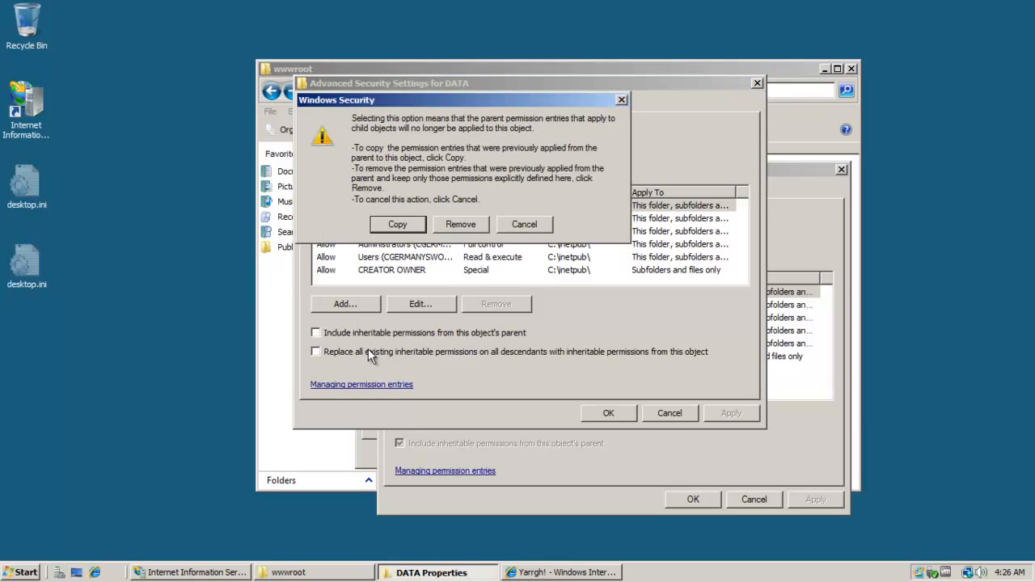
left_click(416, 223)
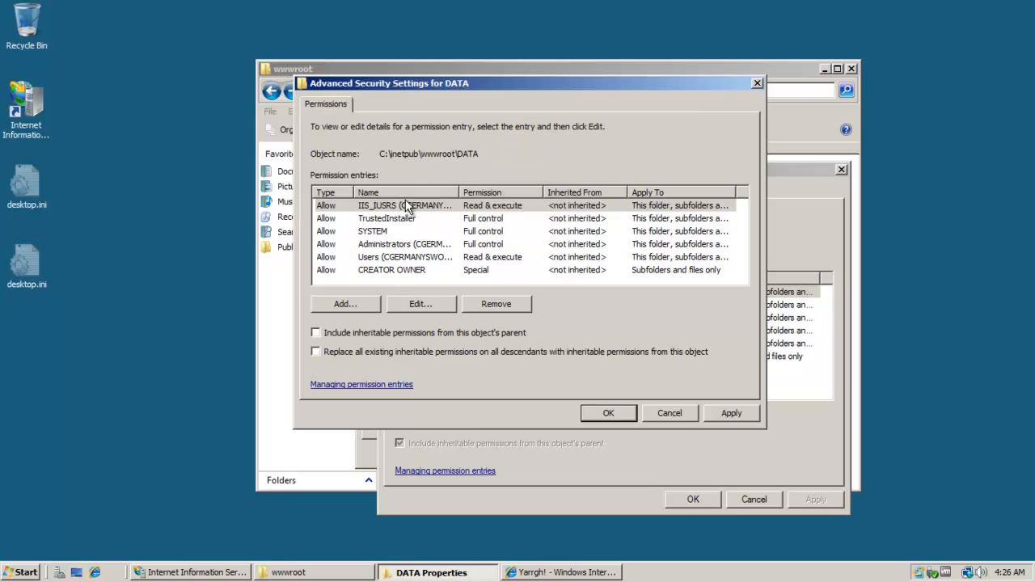
left_click(407, 206)
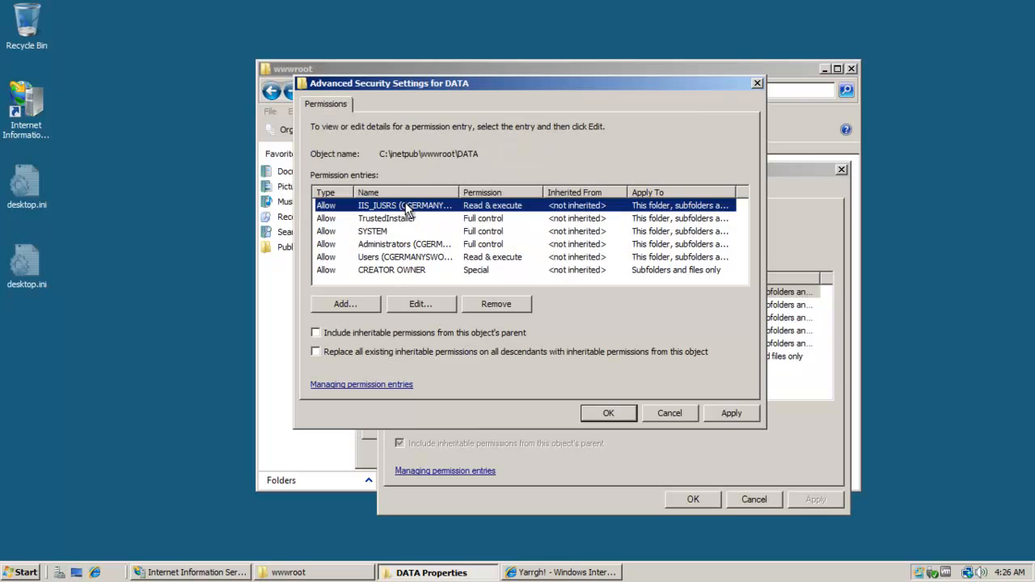
left_click(491, 306)
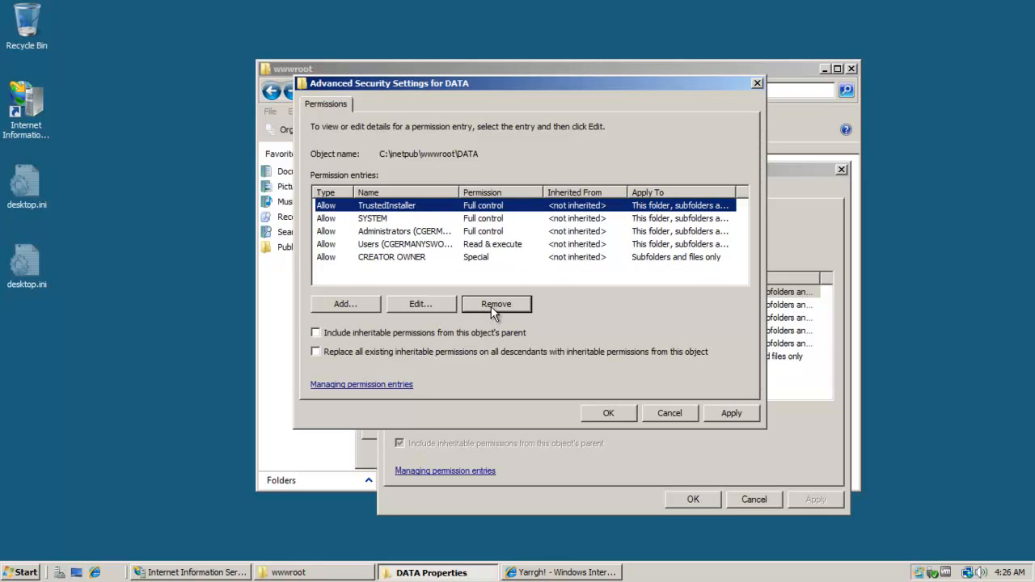
left_click(345, 304)
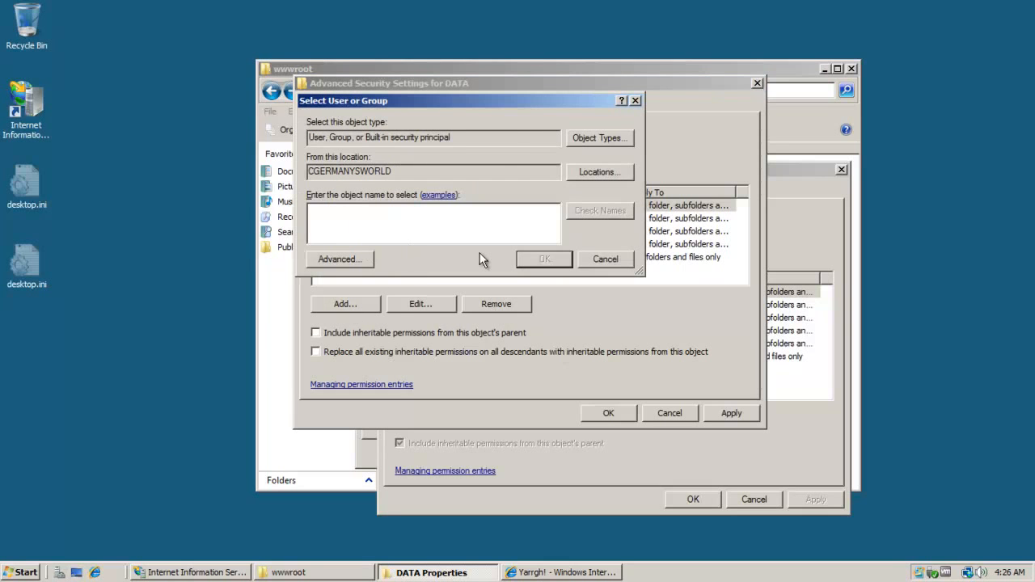
type("webuser")
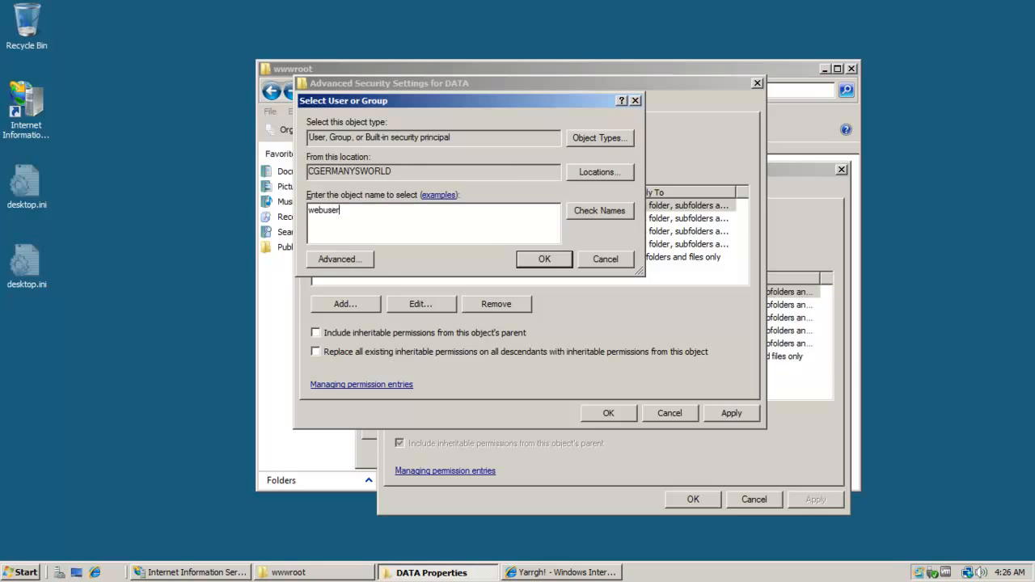
key("Return")
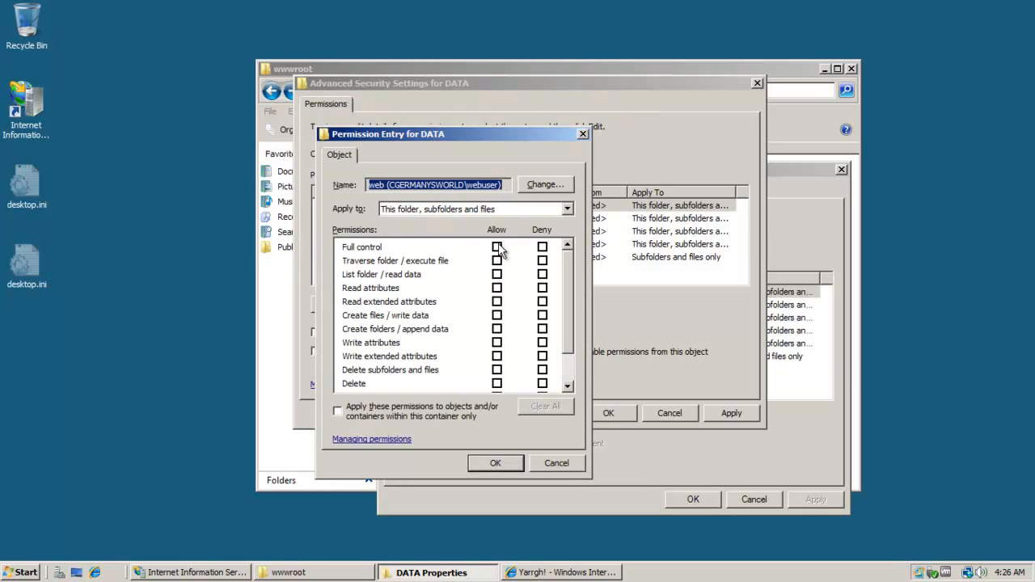
Allow webuser Full control and replace inheritable permissions on all DATA descendants, confirming with Yes.
left_click(496, 247)
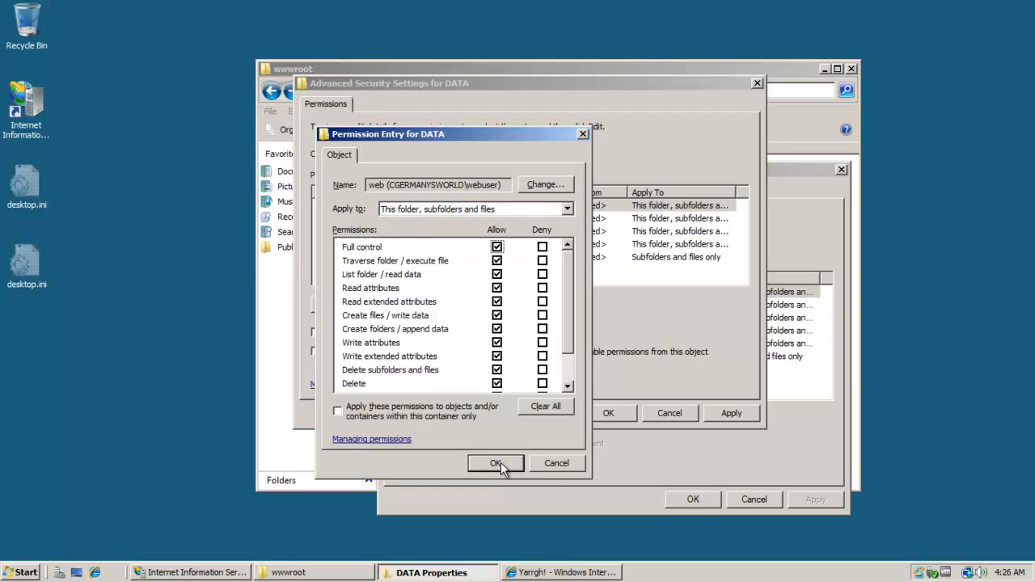
left_click(495, 463)
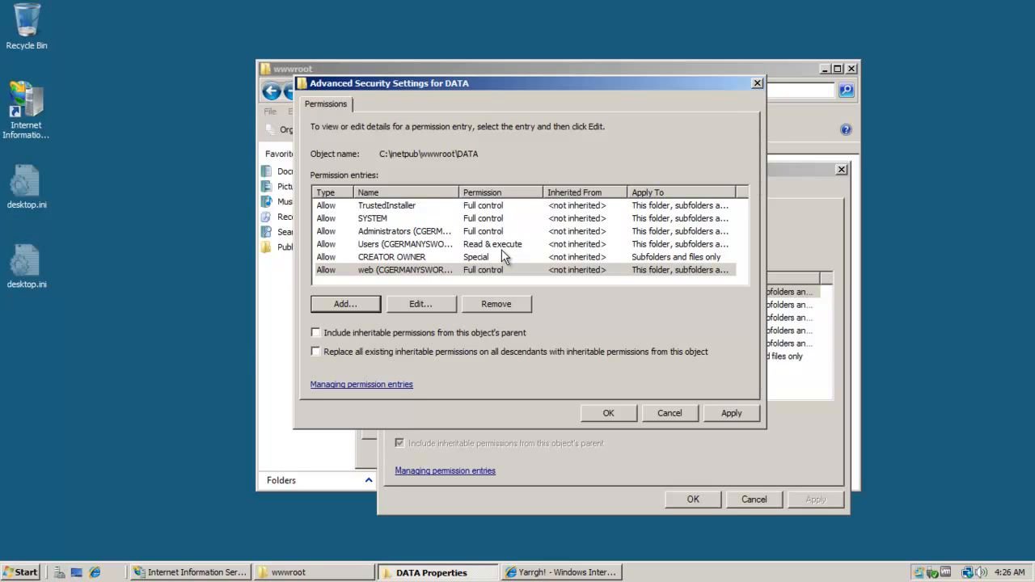
left_click(340, 353)
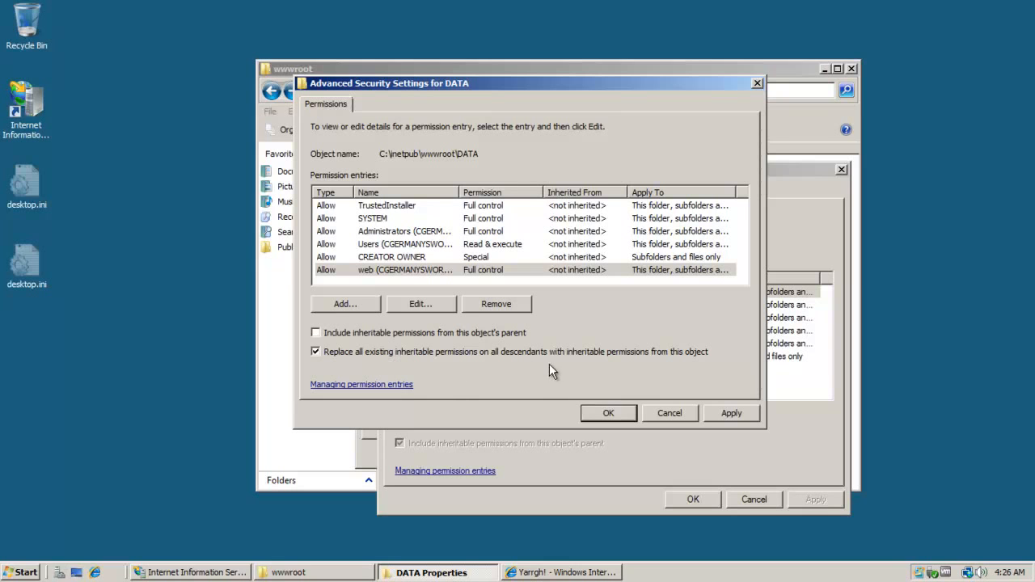
left_click(611, 413)
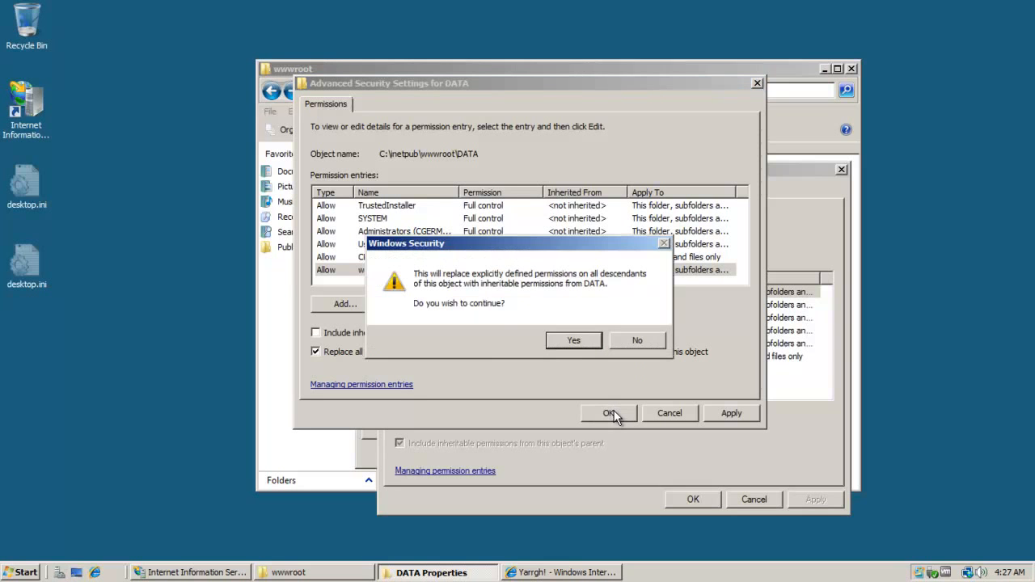
left_click(589, 340)
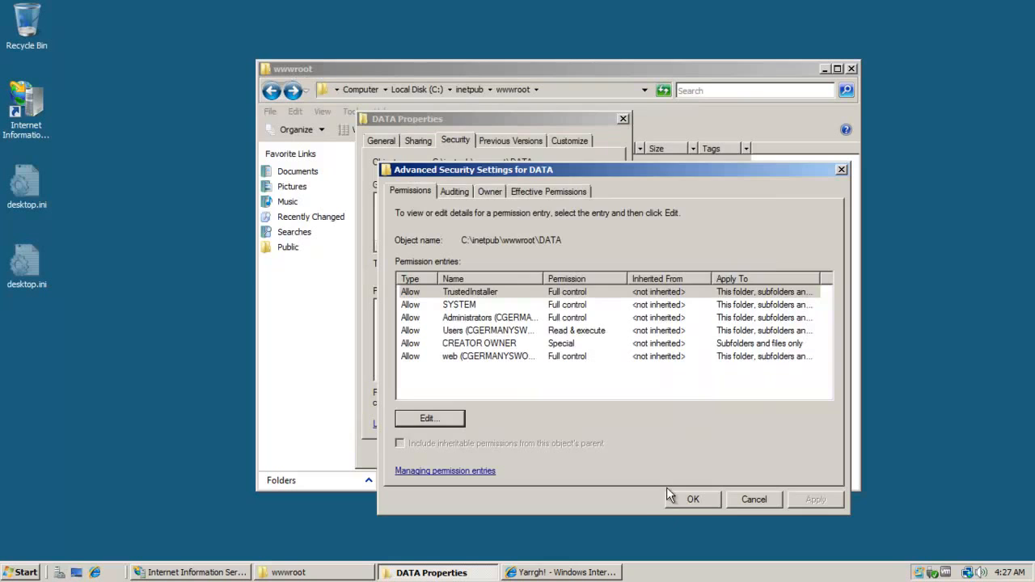
Close Advanced Security Settings and confirm the web user has Full control on DATA.
left_click(690, 498)
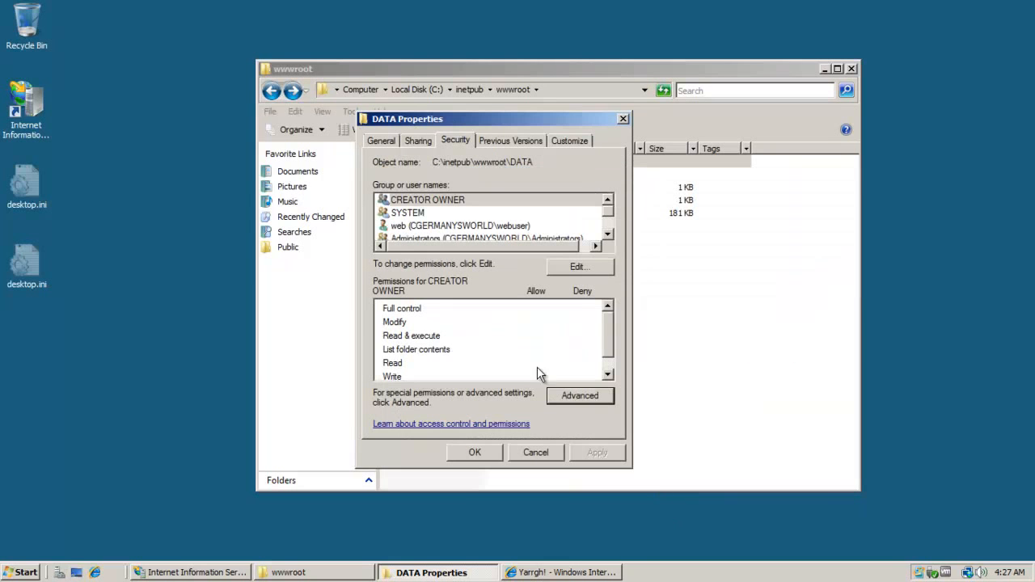
left_click(607, 235)
left_click(608, 234)
left_click(607, 201)
left_click(607, 201)
left_click(607, 200)
left_click(608, 234)
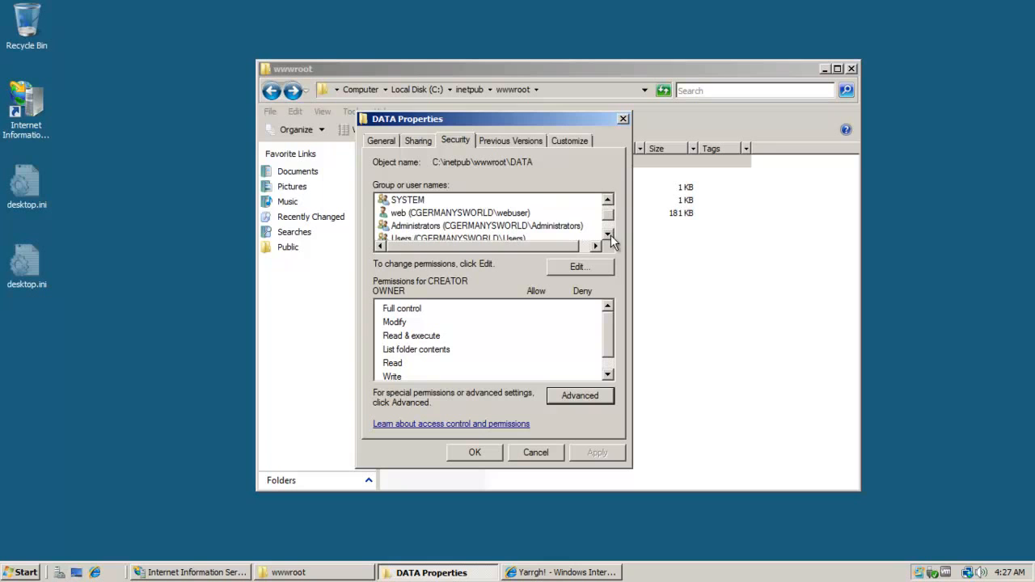
left_click(534, 212)
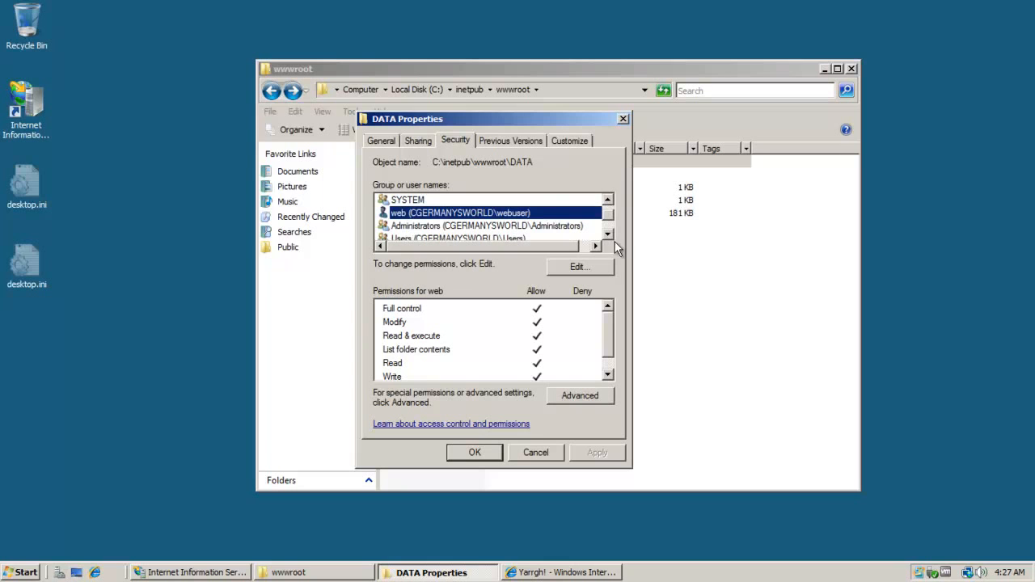
left_click(607, 235)
left_click(607, 234)
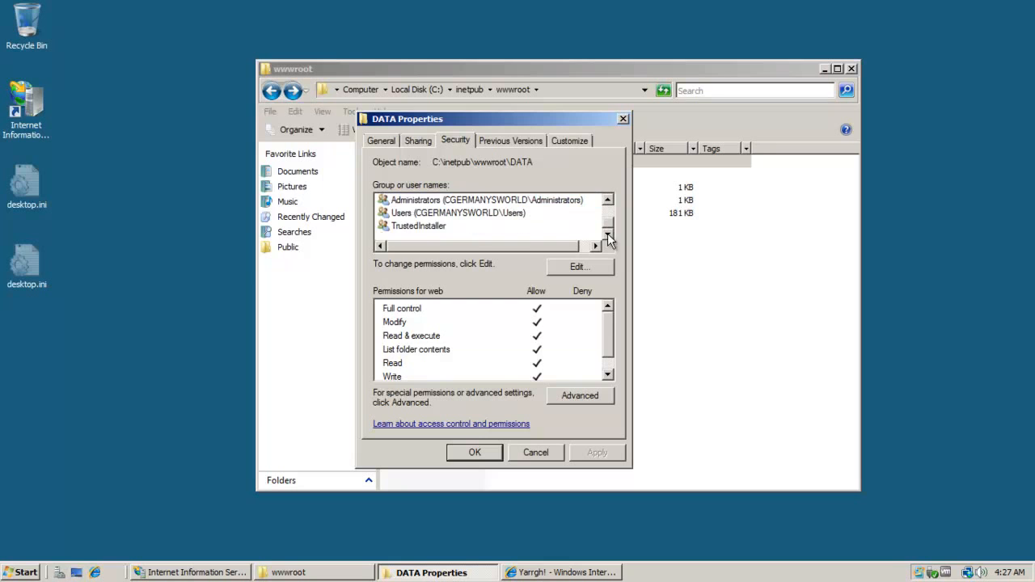
left_click(608, 212)
Close the DATA folder properties and bring the PIRATES! browser page back to the front.
left_click(473, 452)
left_click(540, 272)
right_click(541, 308)
left_click(468, 323)
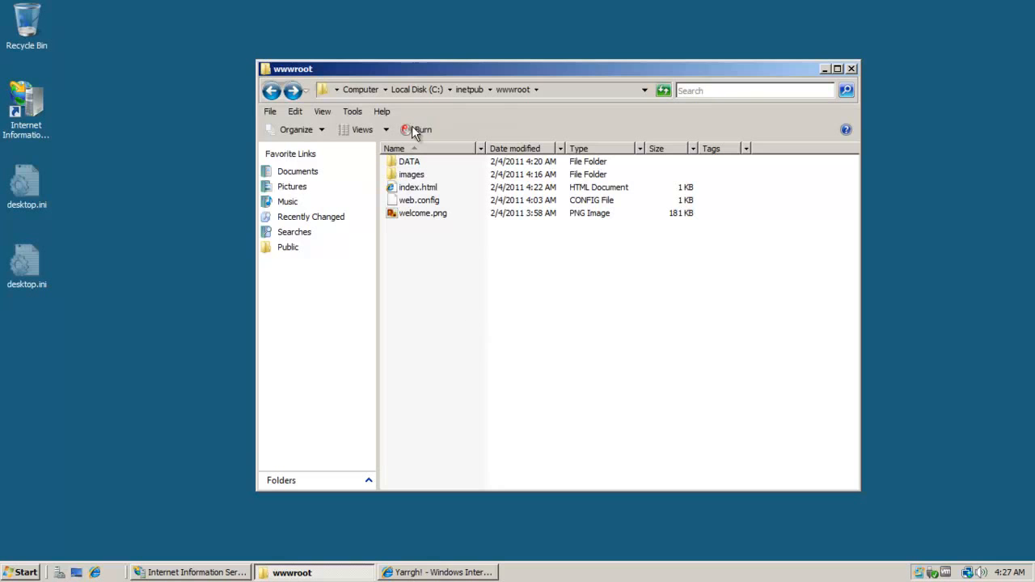
left_click(413, 573)
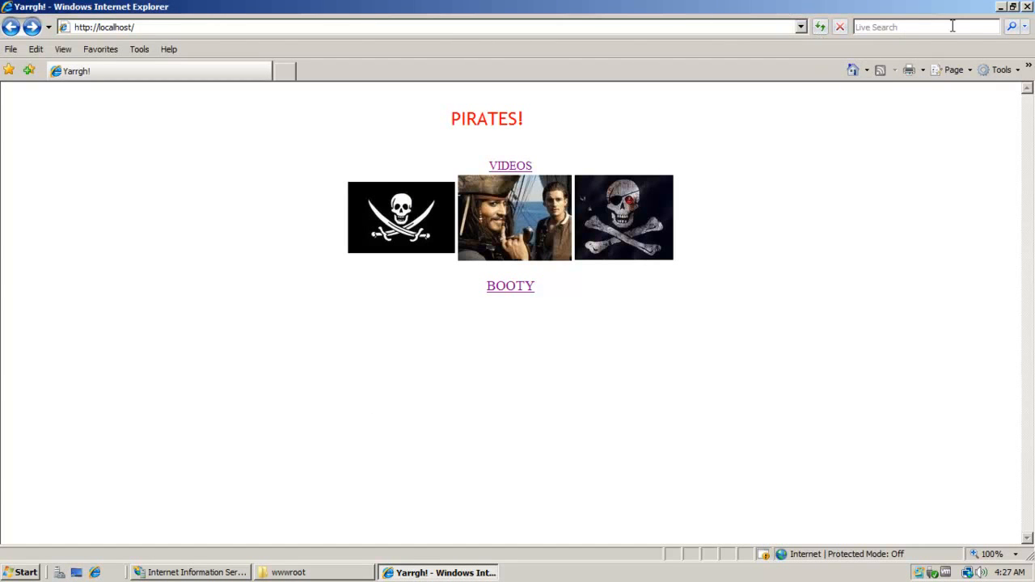
left_click(191, 572)
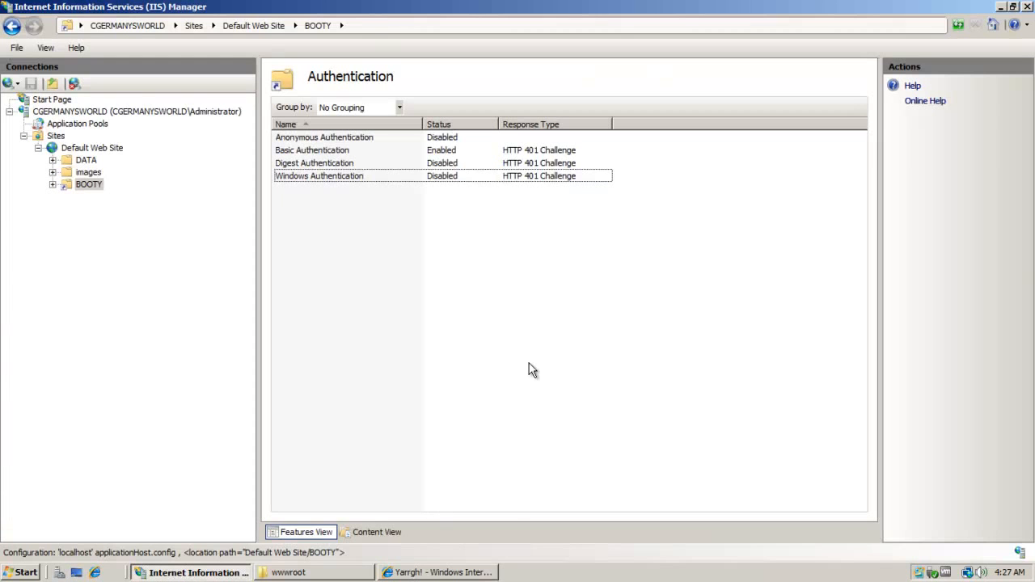
left_click(412, 571)
left_click(156, 26)
left_click(169, 27)
type("b")
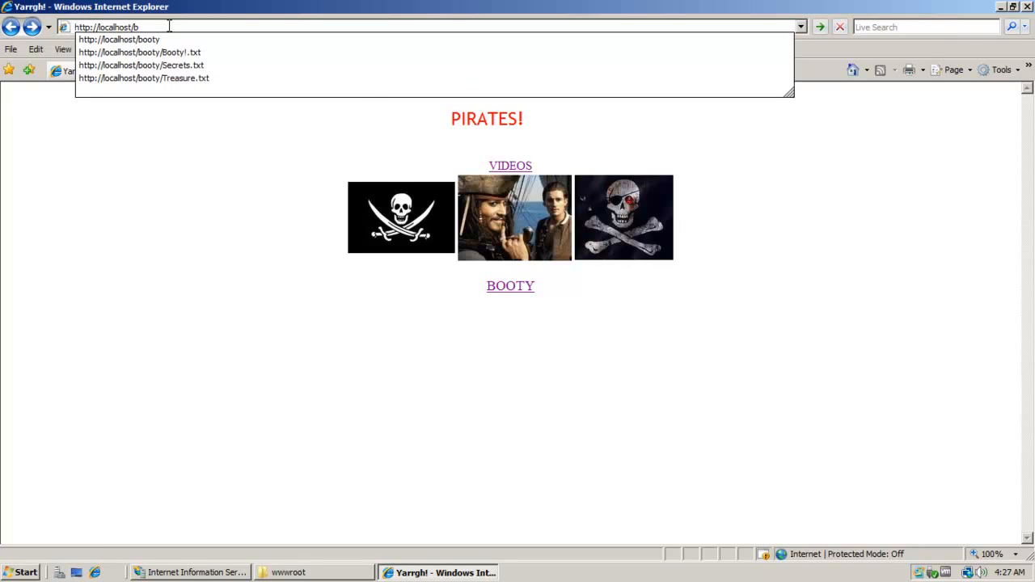
type("ooty")
key("Return")
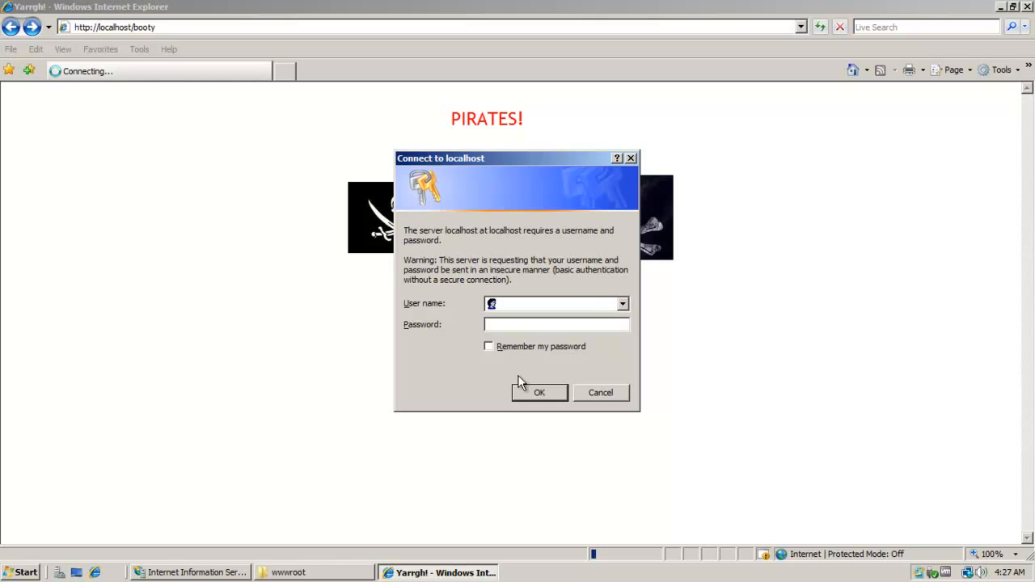
left_click(536, 393)
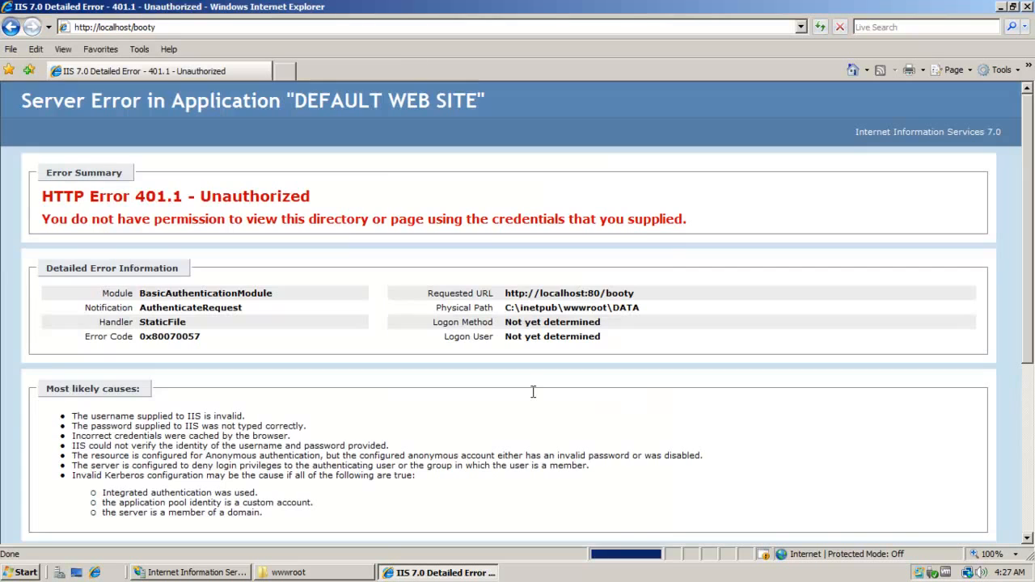
left_click(11, 27)
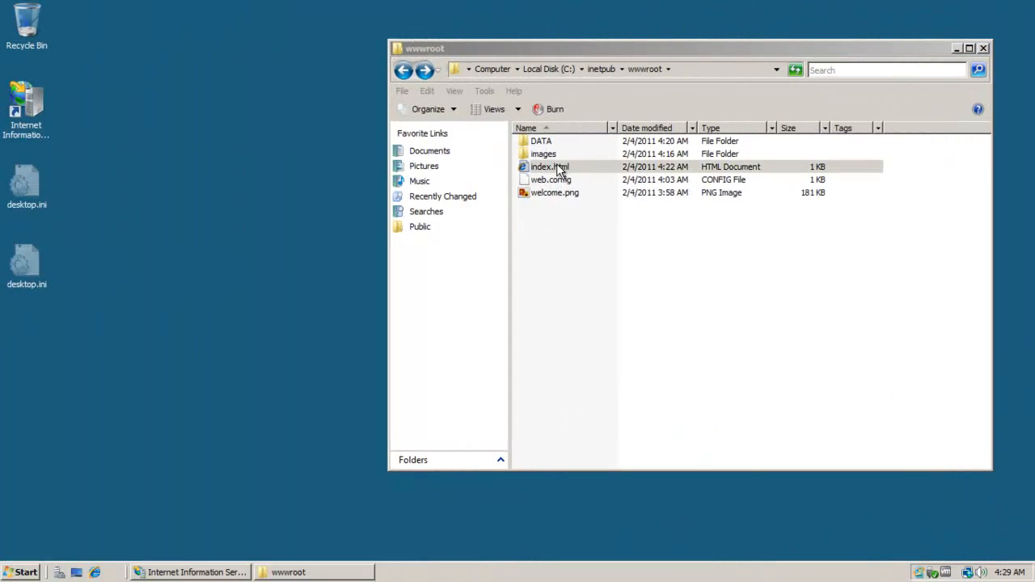
right_click(555, 167)
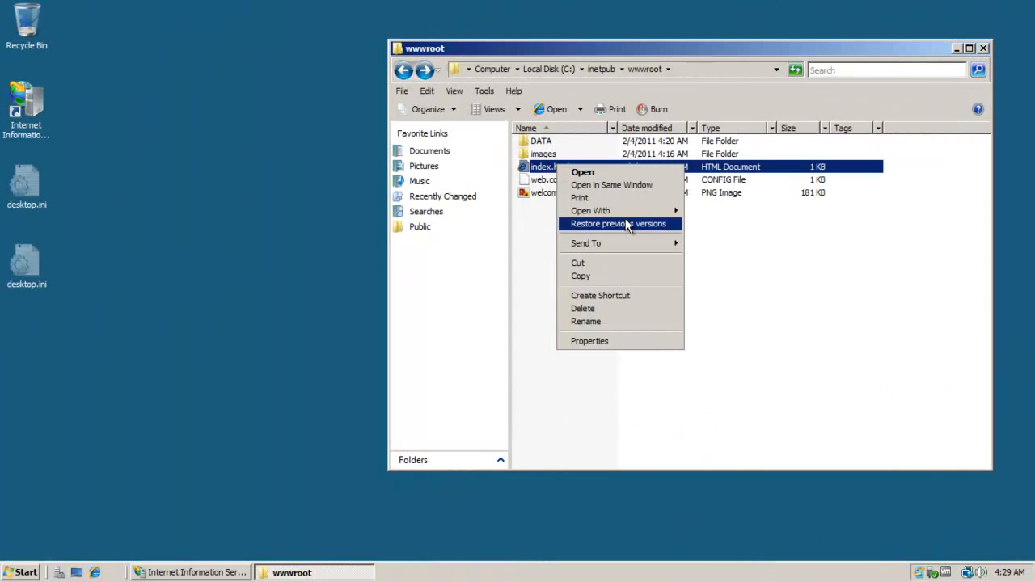
Open index.html in Notepad, change the BOOTY link target from DATA\ to BOOTY\, and save.
mouse_move(623, 211)
left_click(725, 230)
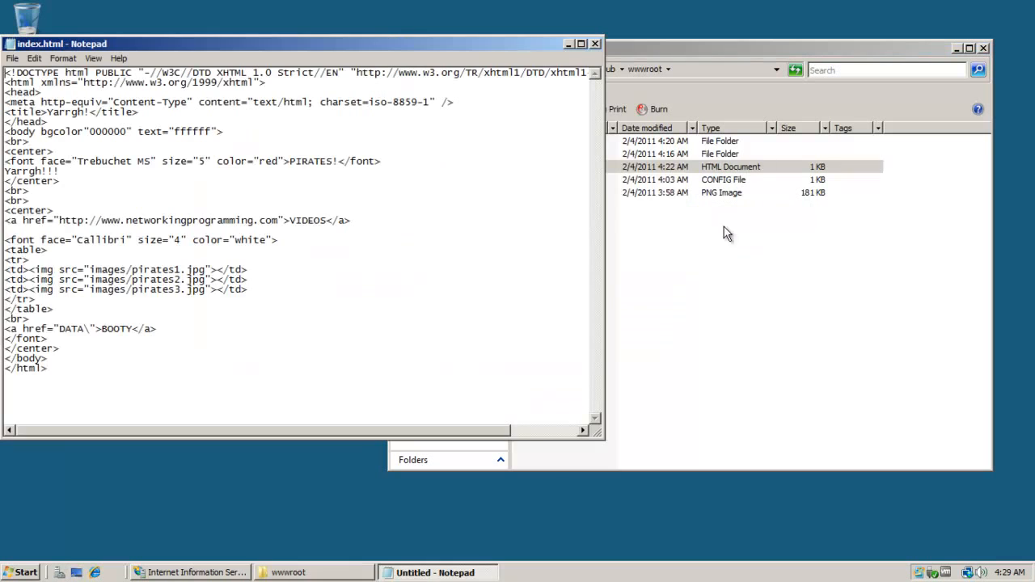
left_click_drag(90, 328, 60, 328)
left_click(84, 329)
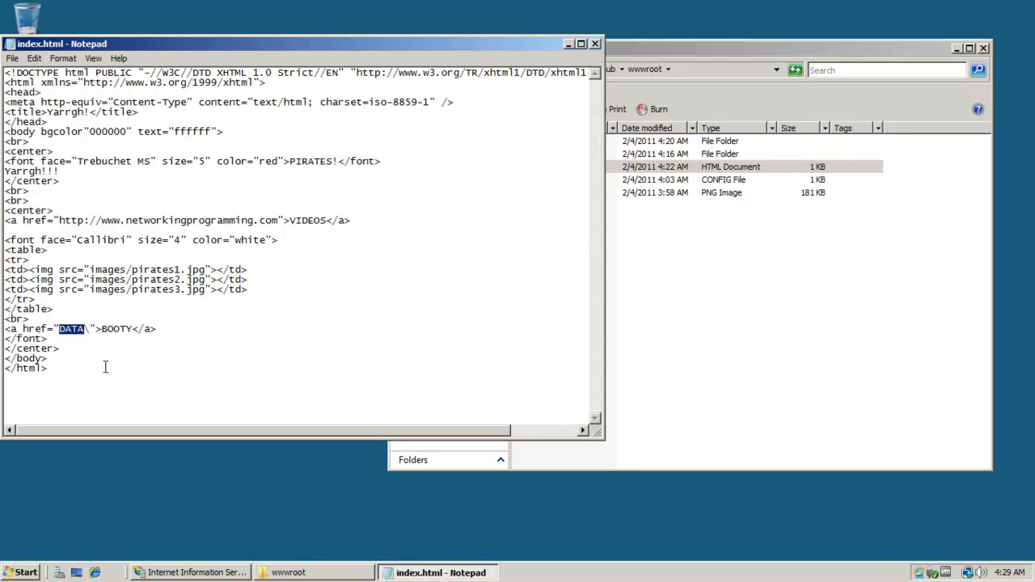
type("BOOTY")
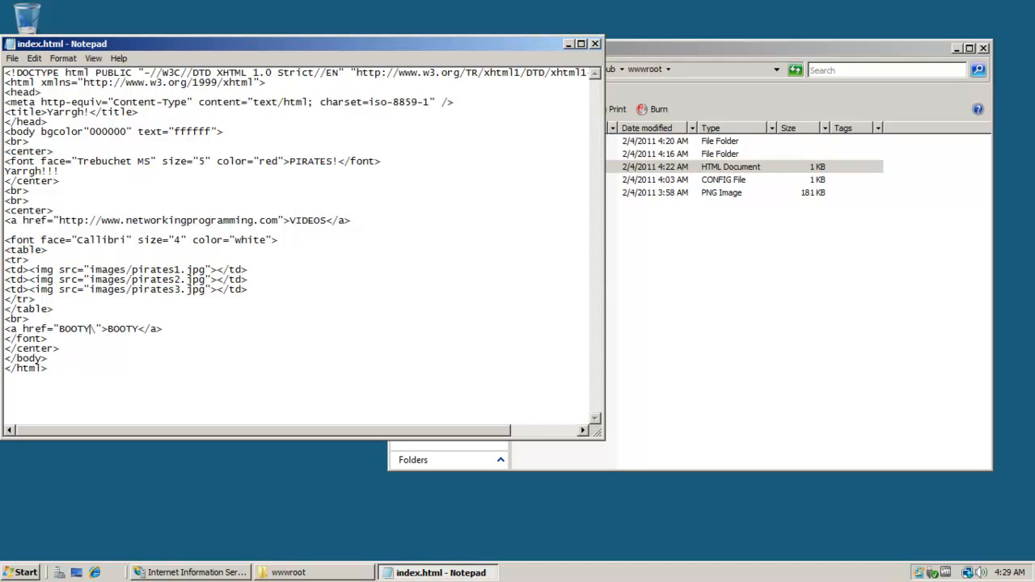
left_click(595, 44)
left_click(489, 302)
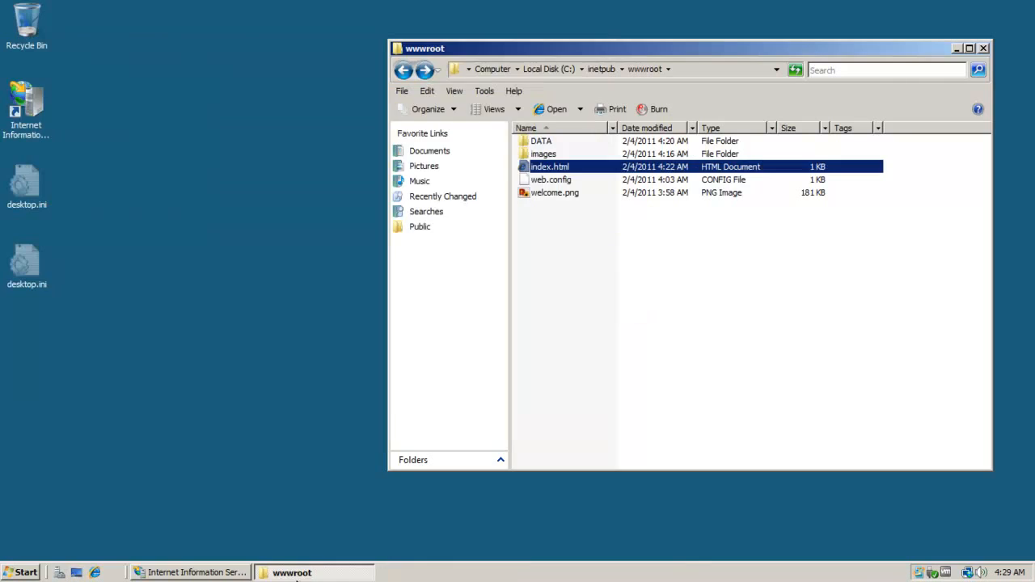
left_click(219, 575)
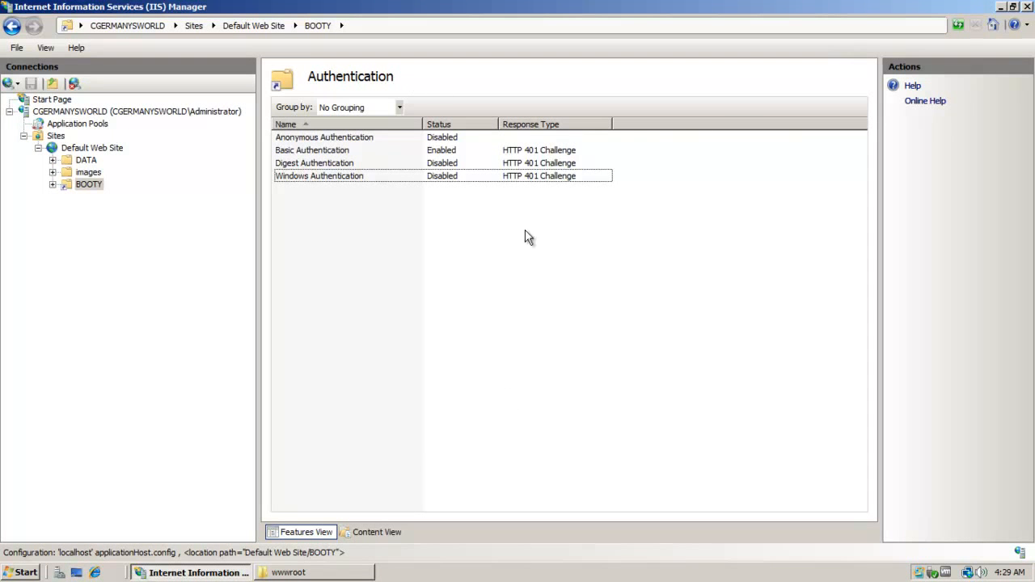
Follow the BOOTY link, log in with the web user's name and password, and open CannonBalls.txt.
left_click(96, 572)
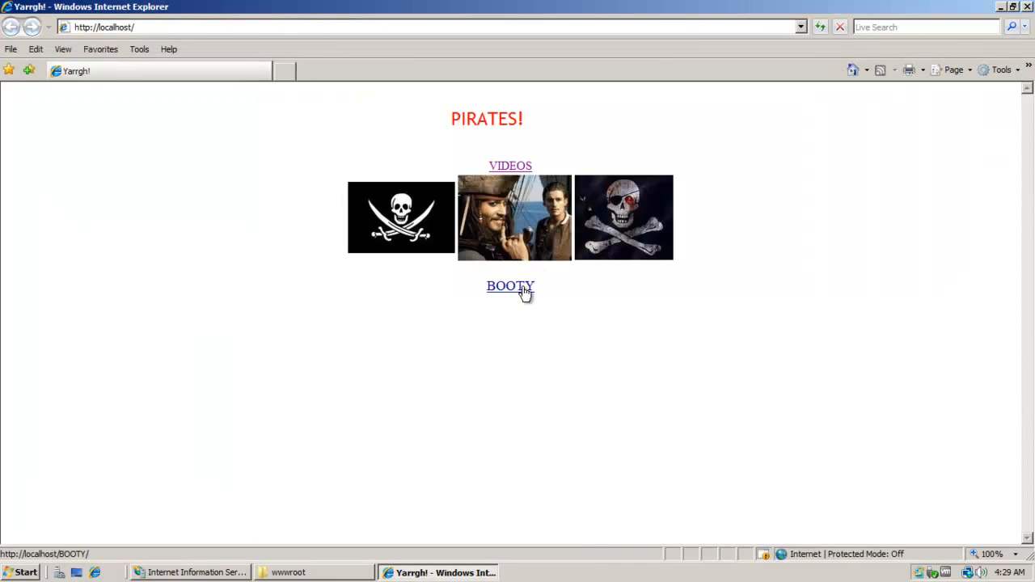
left_click(522, 288)
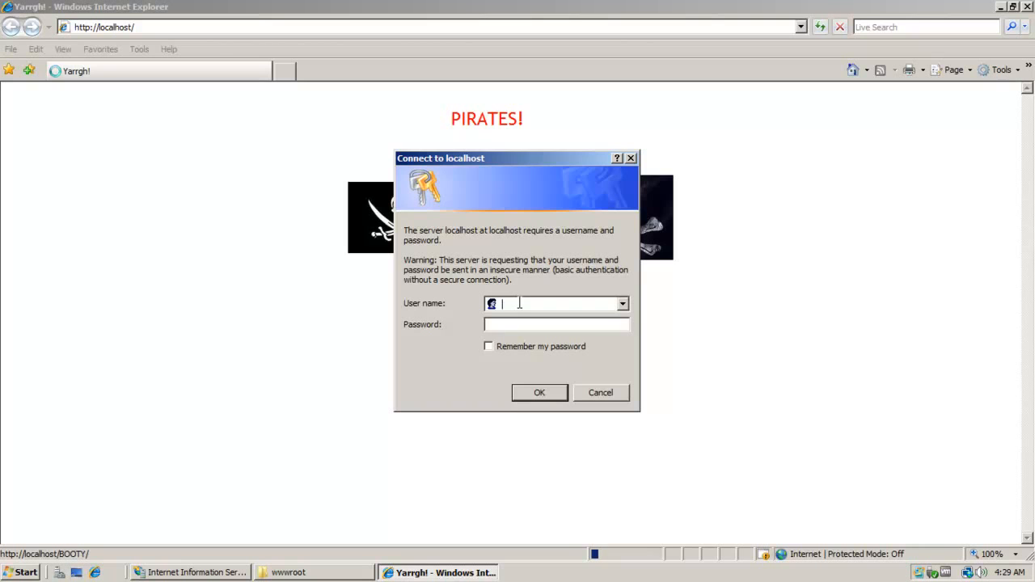
type("webuser********")
left_click(554, 392)
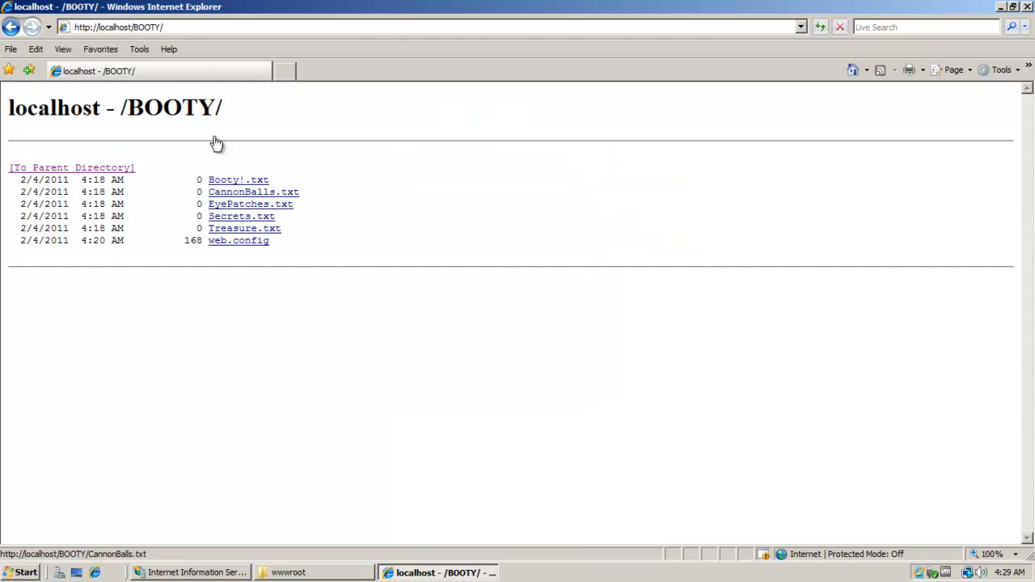
left_click(264, 194)
key("BackSpace")
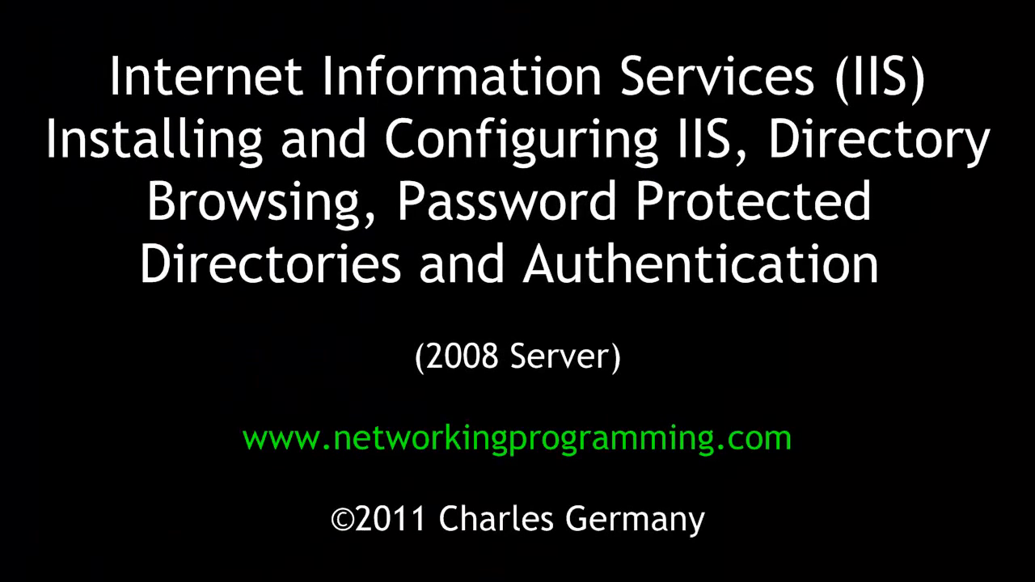